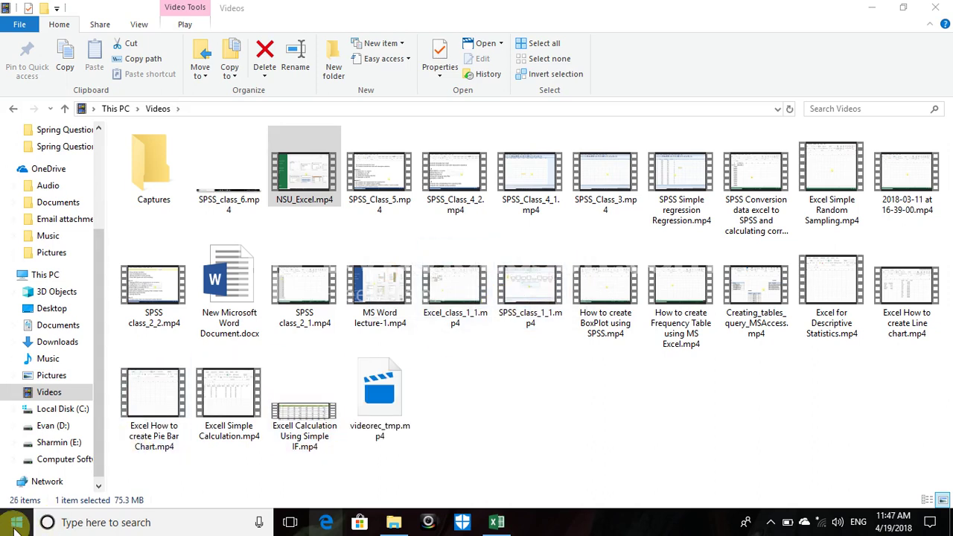
Find Excel 2013 through Windows search and open a maximized blank workbook.
{"action": "left_click", "coordinate": [59, 522]}
{"action": "type", "text": "exce"}
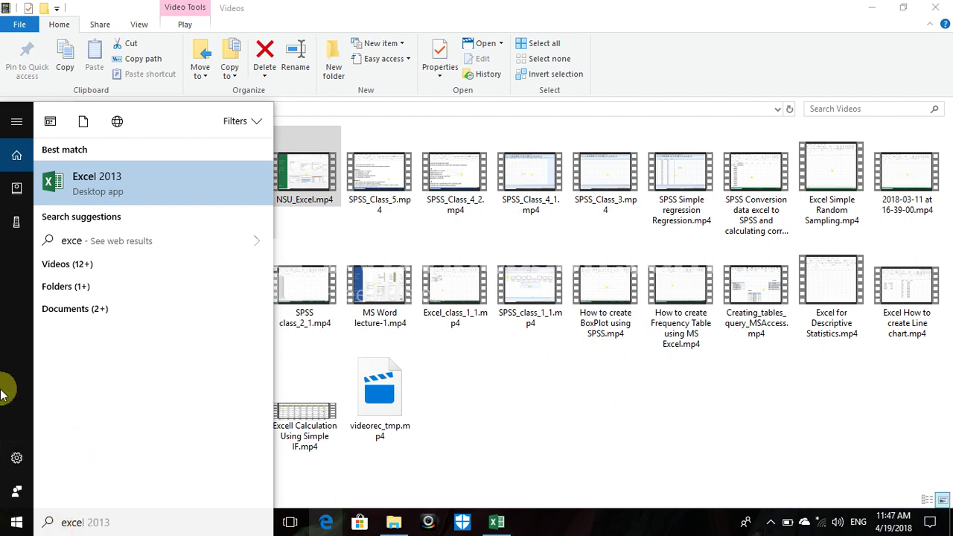
{"action": "left_click", "coordinate": [105, 186]}
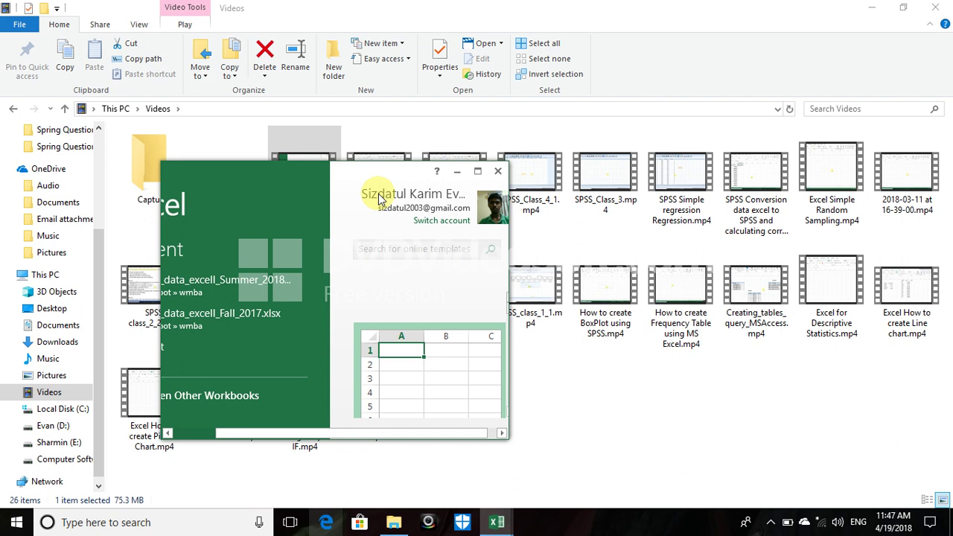
{"action": "left_click", "coordinate": [421, 381]}
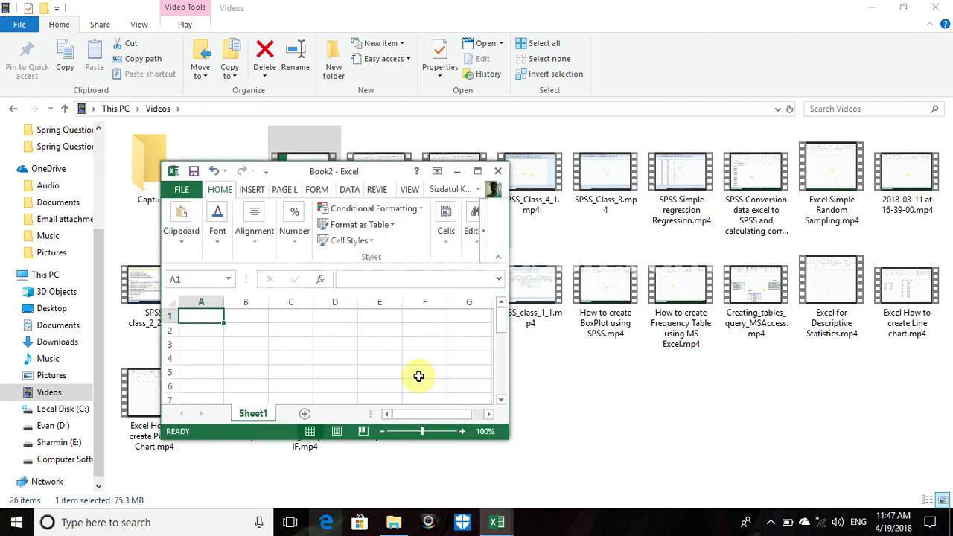
{"action": "left_click", "coordinate": [478, 172]}
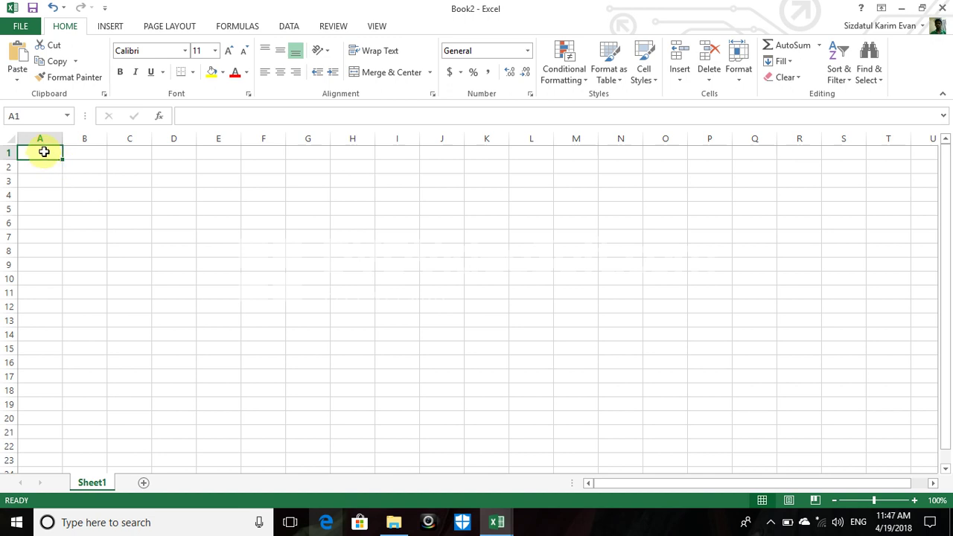
Select A1:T23 on Sheet1, apply All Borders, and return to cell A2.
{"action": "left_click_drag", "start_coordinate": [44, 152], "coordinate": [201, 164]}
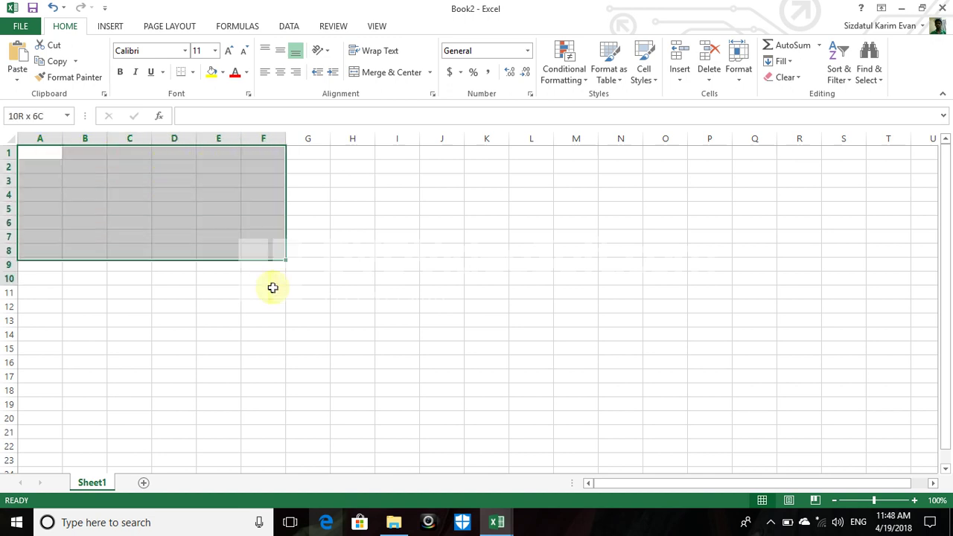
{"action": "mouse_move", "coordinate": [201, 164]}
{"action": "left_mouse_down"}
{"action": "mouse_move", "coordinate": [388, 367]}
{"action": "mouse_move", "coordinate": [750, 445]}
{"action": "left_mouse_up"}
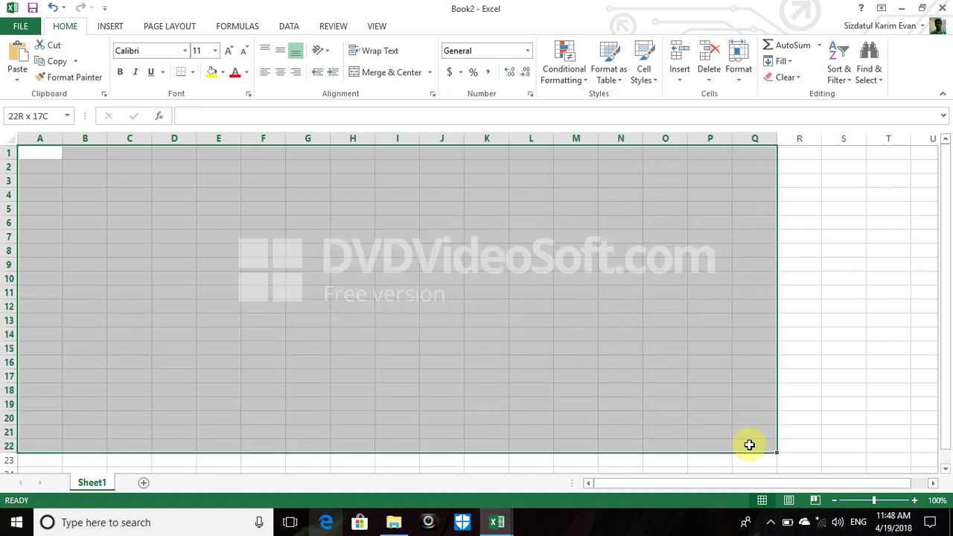
{"action": "left_click_drag", "start_coordinate": [750, 444], "coordinate": [905, 467]}
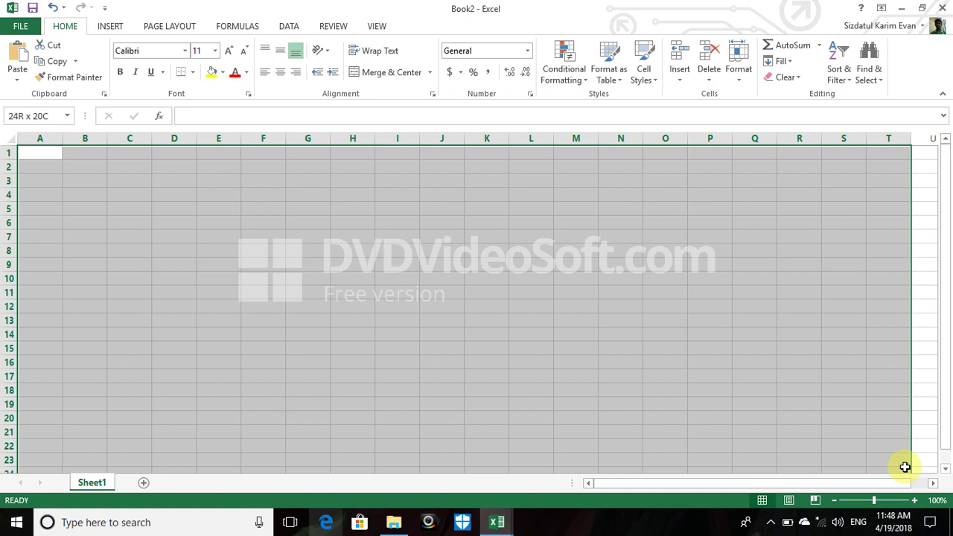
{"action": "left_click_drag", "start_coordinate": [904, 467], "coordinate": [870, 457]}
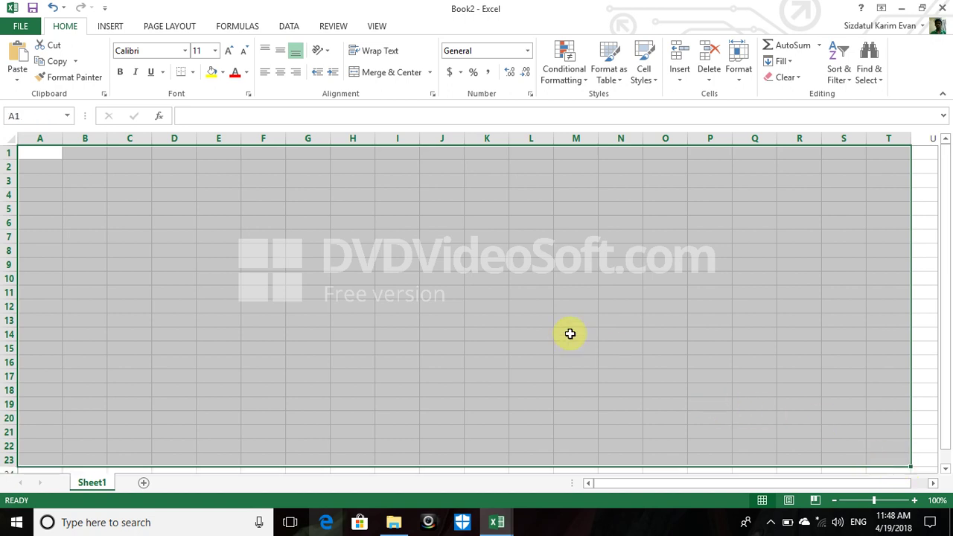
{"action": "left_click", "coordinate": [192, 73]}
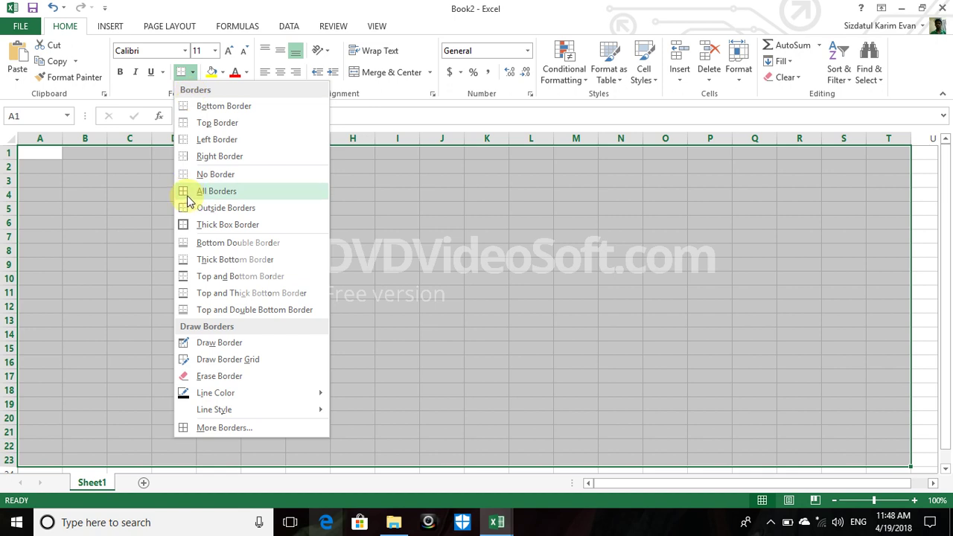
{"action": "left_click", "coordinate": [188, 195]}
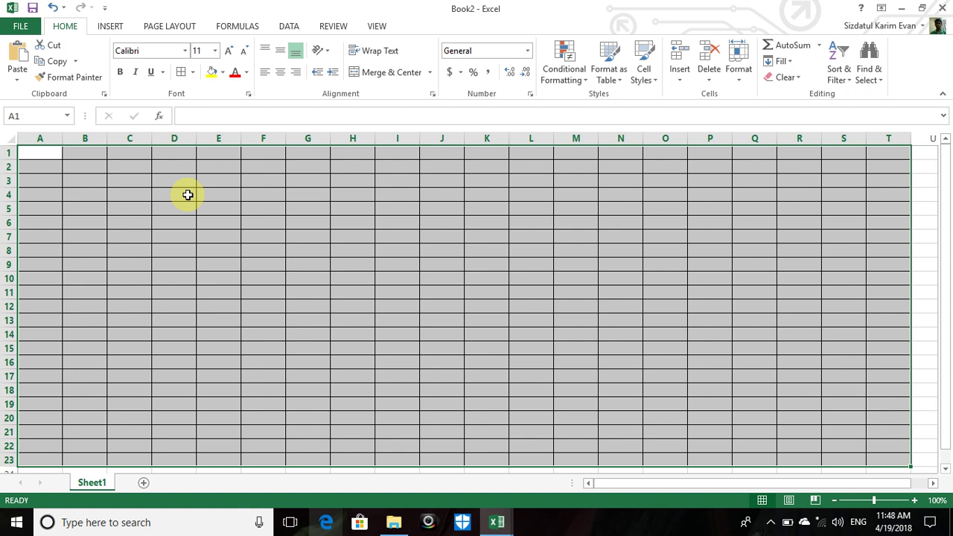
{"action": "left_click", "coordinate": [44, 166]}
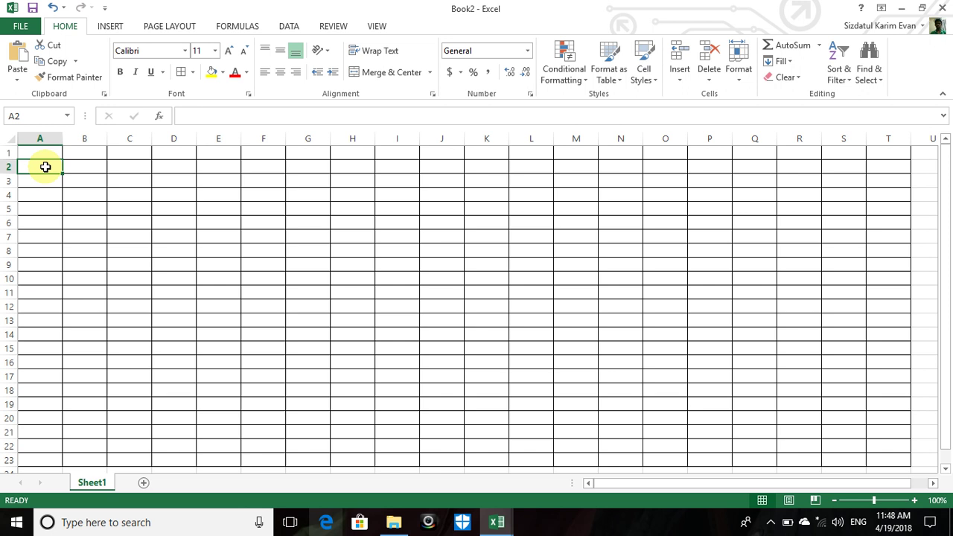
Enter the Student_id header in A1, zoom to 226%, and widen column A to fit.
{"action": "key", "text": "Up"}
{"action": "type", "text": "Student_"}
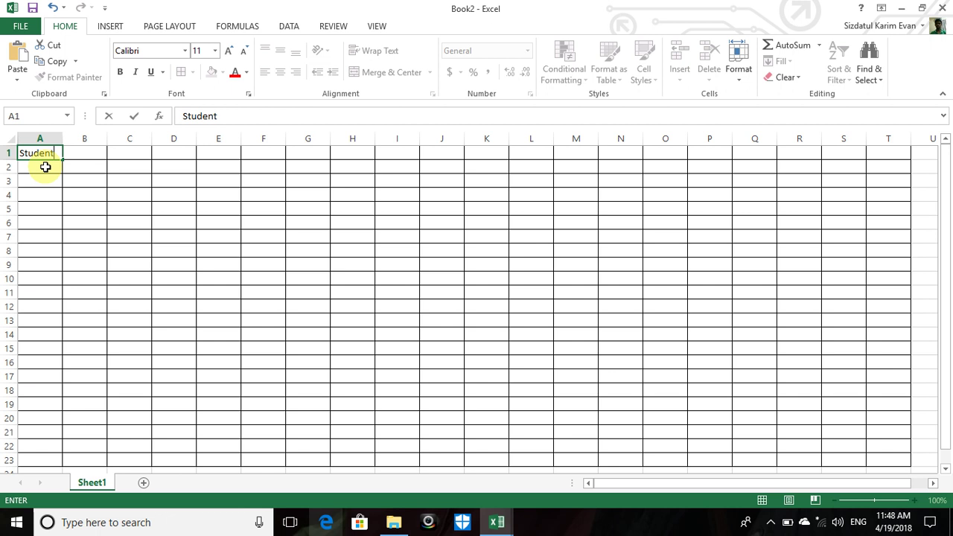
{"action": "type", "text": "id"}
{"action": "key", "text": "Return"}
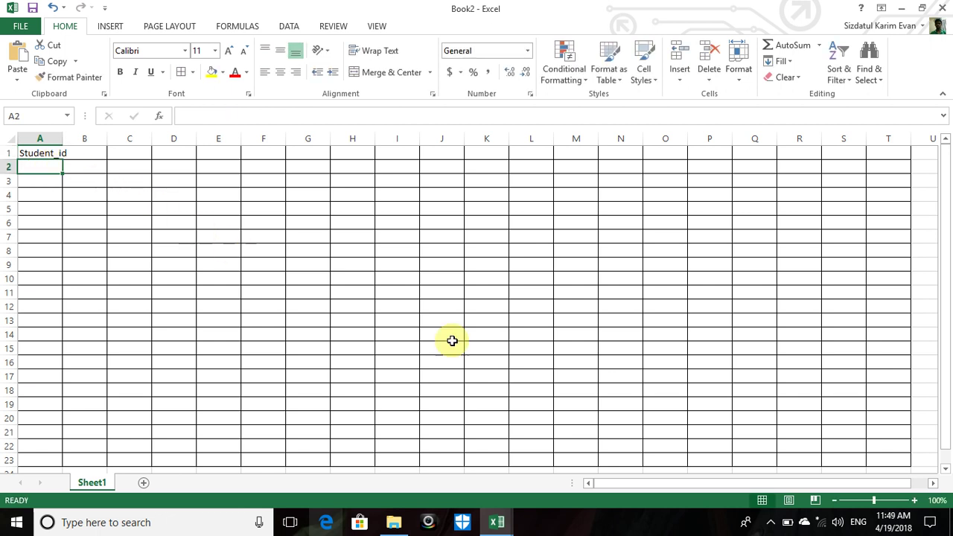
{"action": "left_click", "coordinate": [890, 501]}
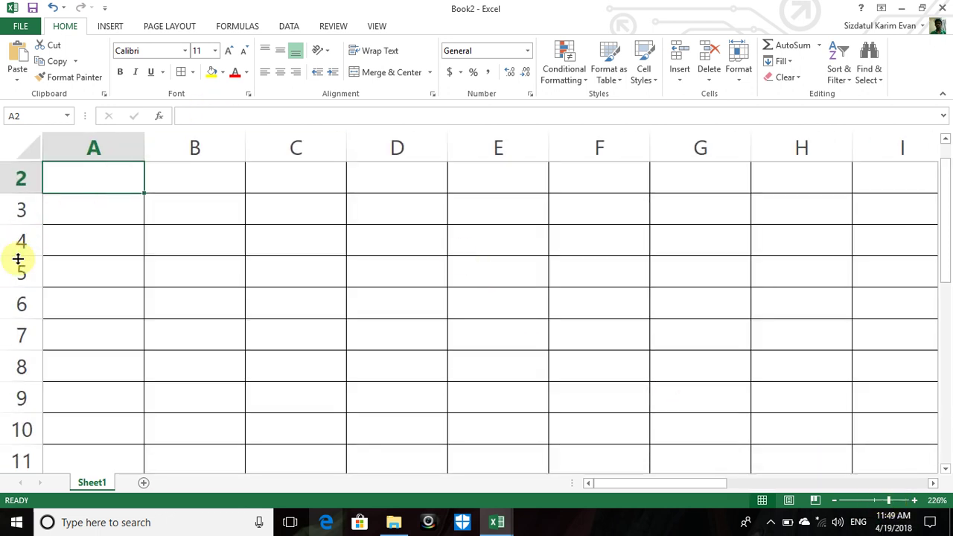
{"action": "key", "text": "Up"}
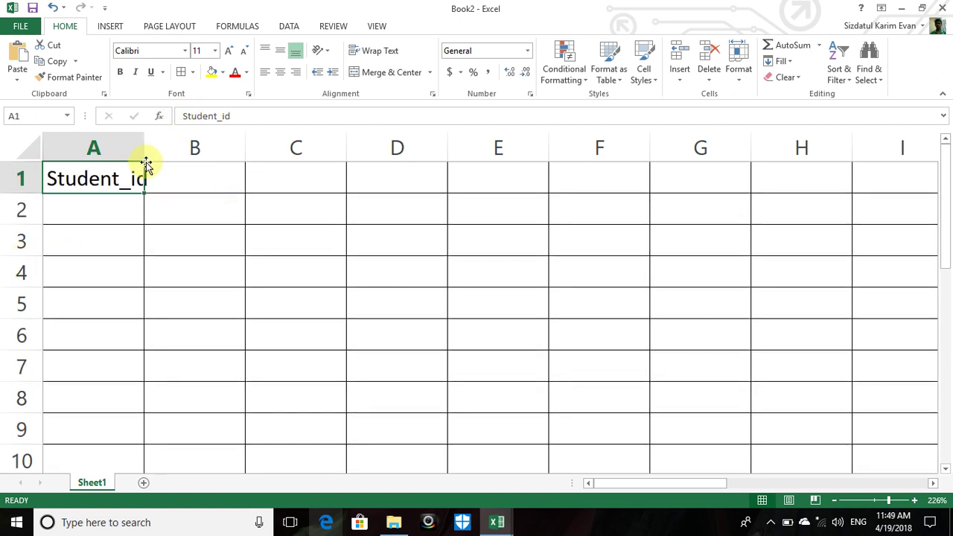
{"action": "left_click_drag", "start_coordinate": [145, 151], "coordinate": [167, 150]}
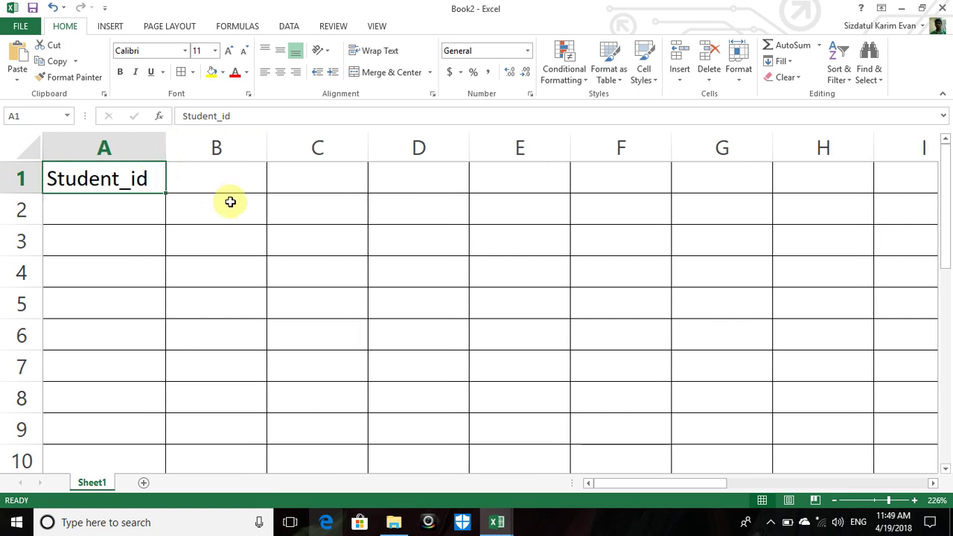
Add the Name and Mobile headers in B1 and C1.
{"action": "left_click", "coordinate": [214, 176]}
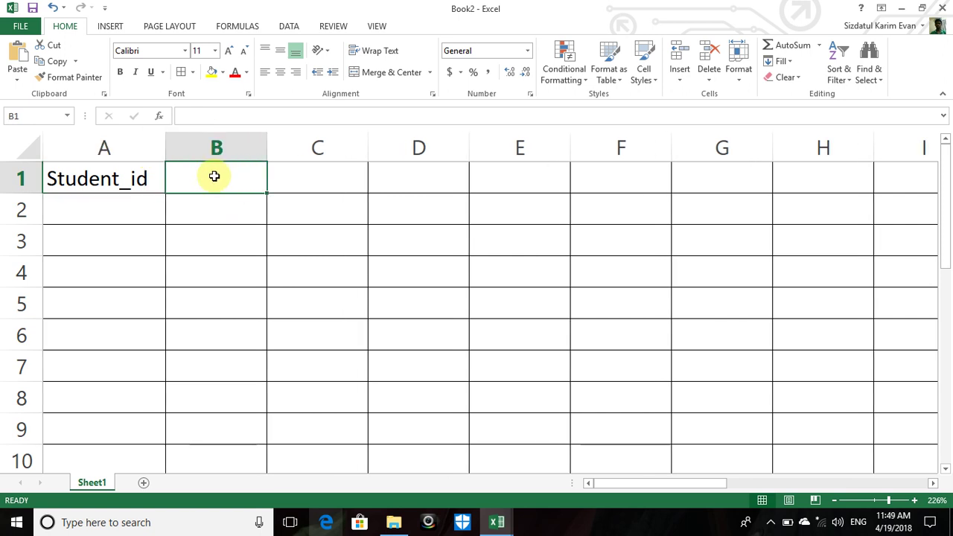
{"action": "type", "text": "Name"}
{"action": "key", "text": "Return"}
{"action": "key", "text": "Up"}
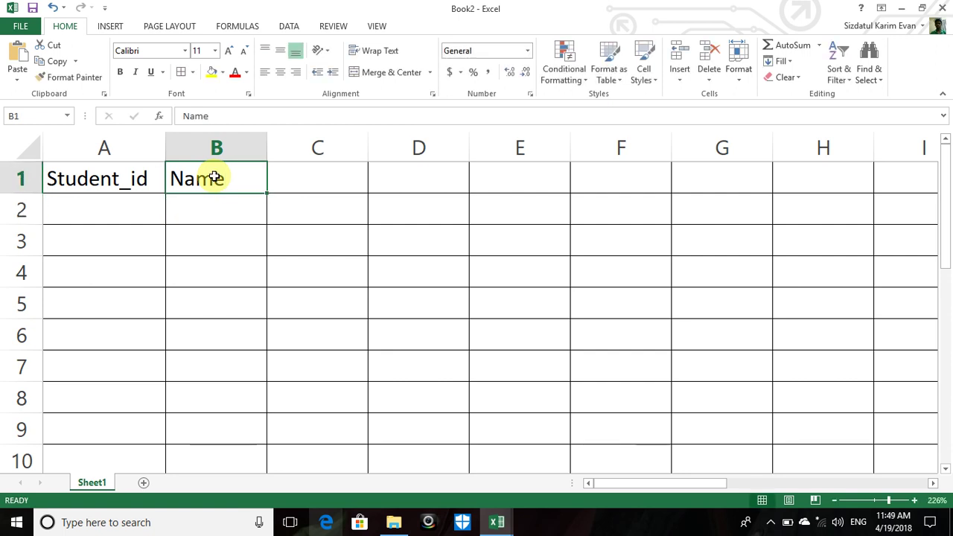
{"action": "key", "text": "Tab"}
{"action": "type", "text": "Mobile"}
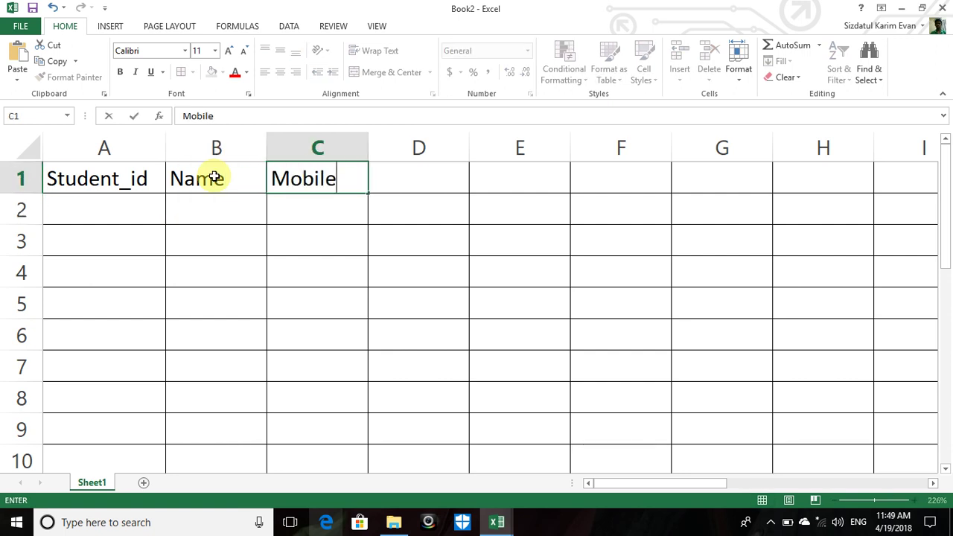
{"action": "key", "text": "Return"}
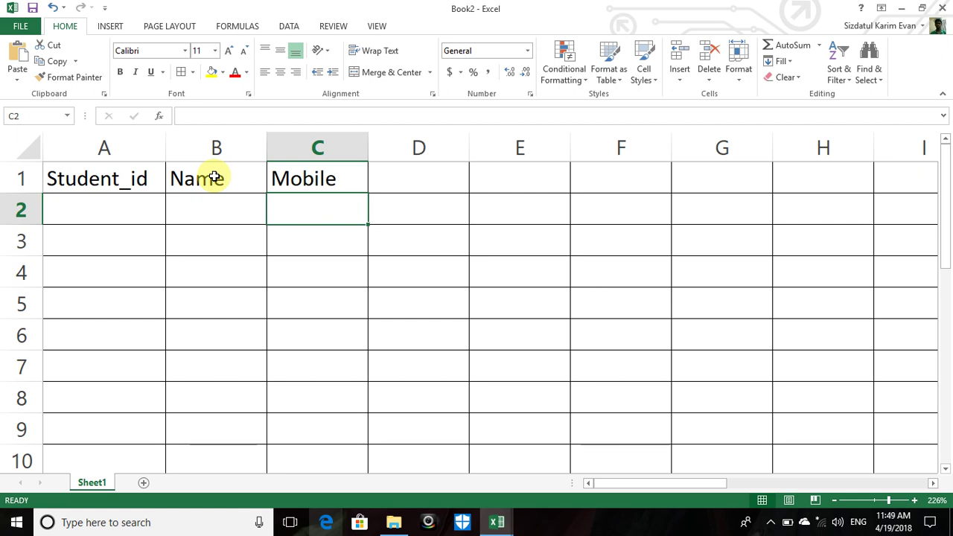
Enter student IDs 1, 2, 3, 4 and 5 in A2:A6.
{"action": "key", "text": "Down"}
{"action": "key", "text": "Up"}
{"action": "key", "text": "Left"}
{"action": "key", "text": "Left"}
{"action": "type", "text": "1"}
{"action": "key", "text": "Return"}
{"action": "type", "text": "2"}
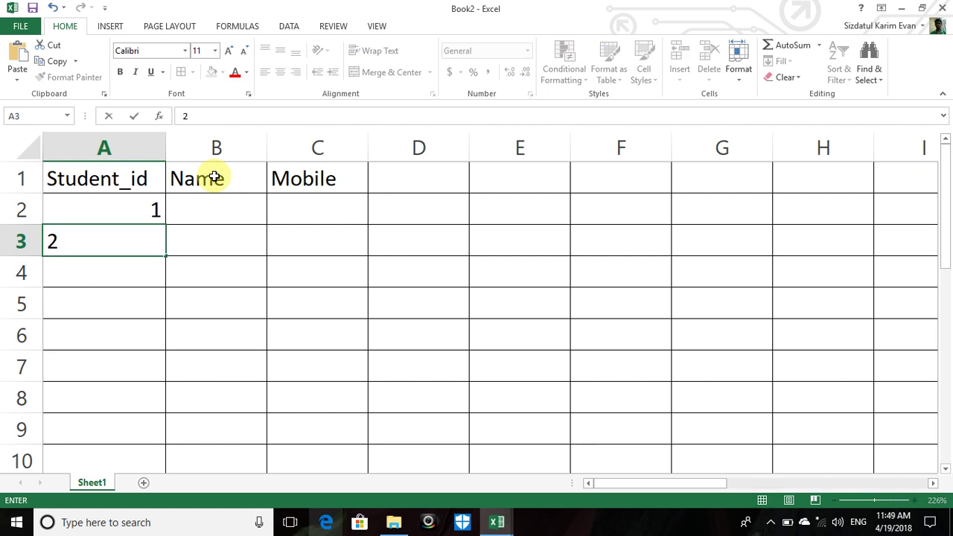
{"action": "key", "text": "Return"}
{"action": "type", "text": "3"}
{"action": "key", "text": "Return"}
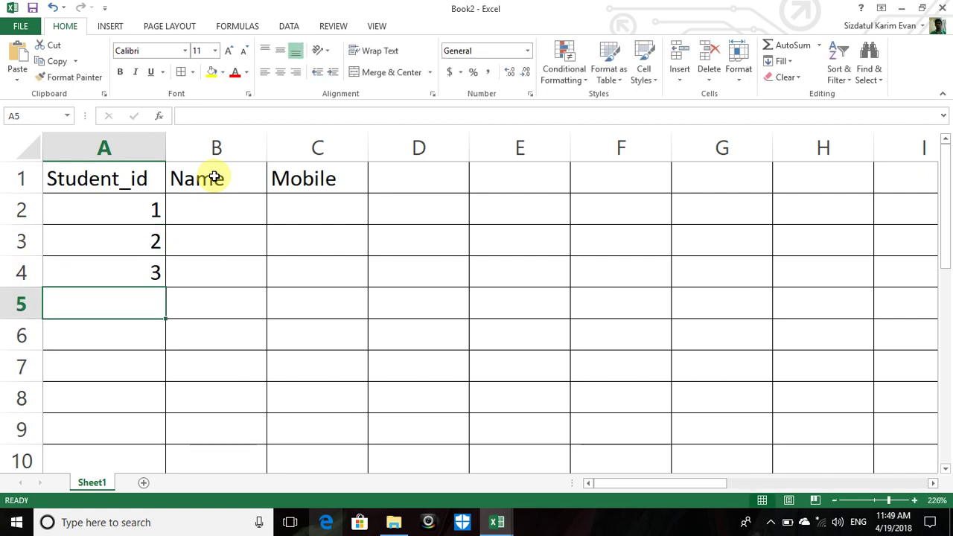
{"action": "type", "text": "4"}
{"action": "key", "text": "Return"}
{"action": "type", "text": "5"}
{"action": "key", "text": "Return"}
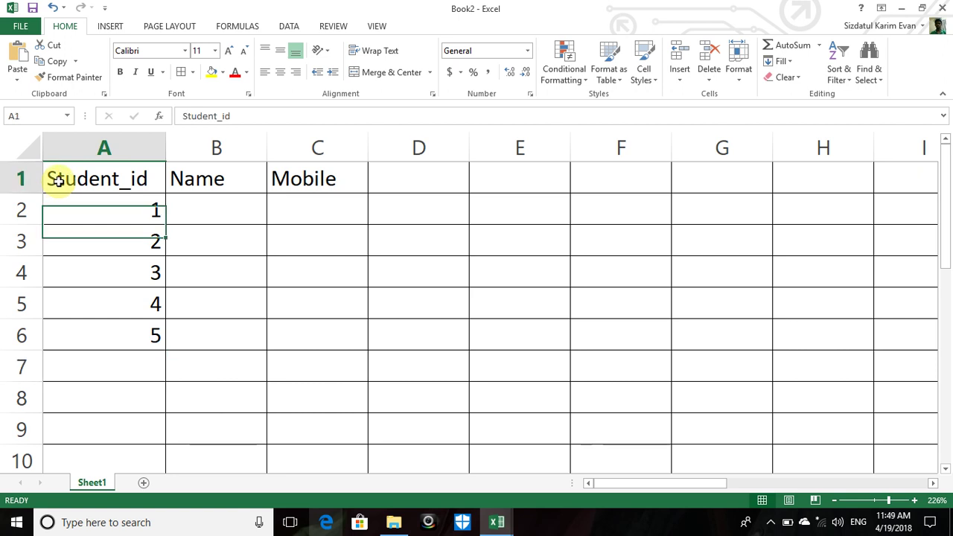
{"action": "left_click_drag", "start_coordinate": [58, 181], "coordinate": [604, 293]}
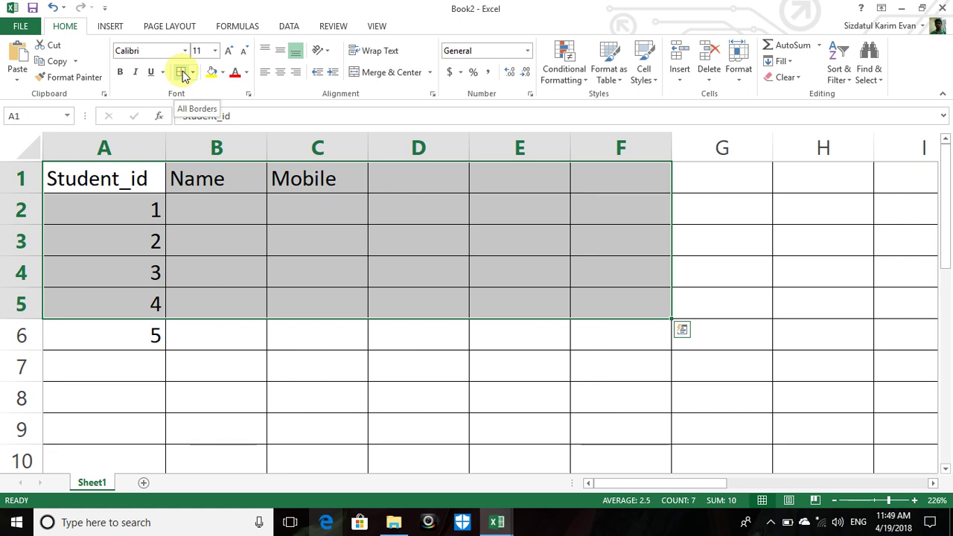
{"action": "left_click", "coordinate": [183, 73]}
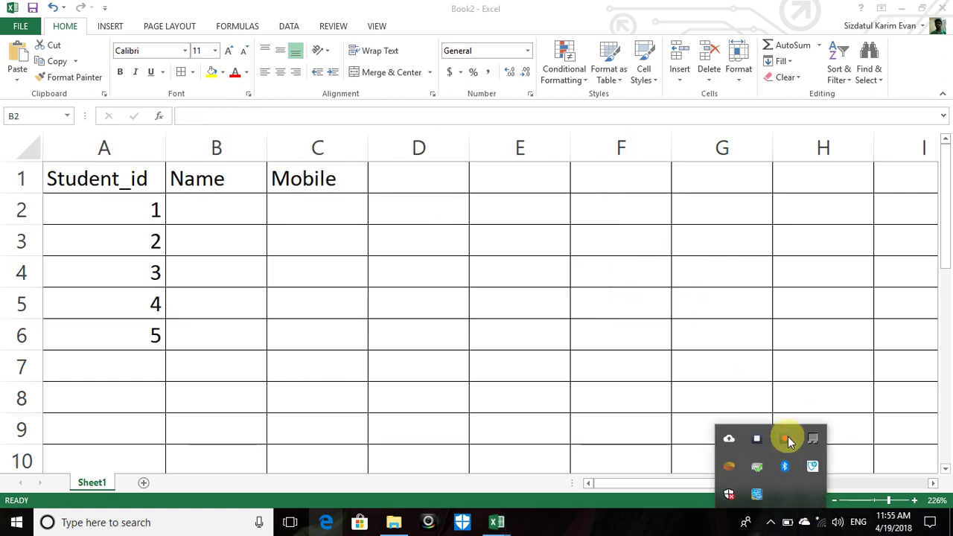
Type the five student names into B2:B6, fixing one typo, and begin the first mobile number in C2.
{"action": "left_click", "coordinate": [218, 206]}
{"action": "type", "text": "Asif"}
{"action": "key", "text": "Return"}
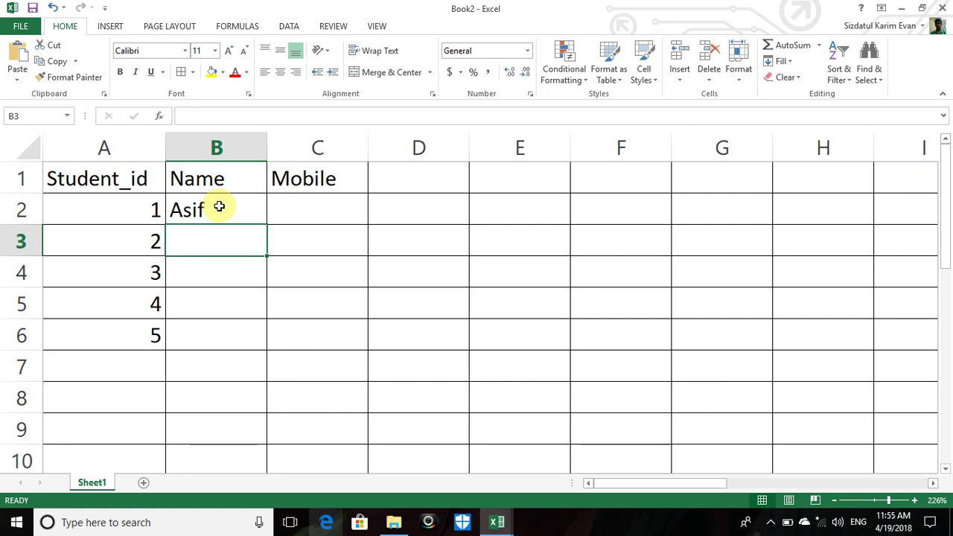
{"action": "type", "text": "Shohan"}
{"action": "key", "text": "Return"}
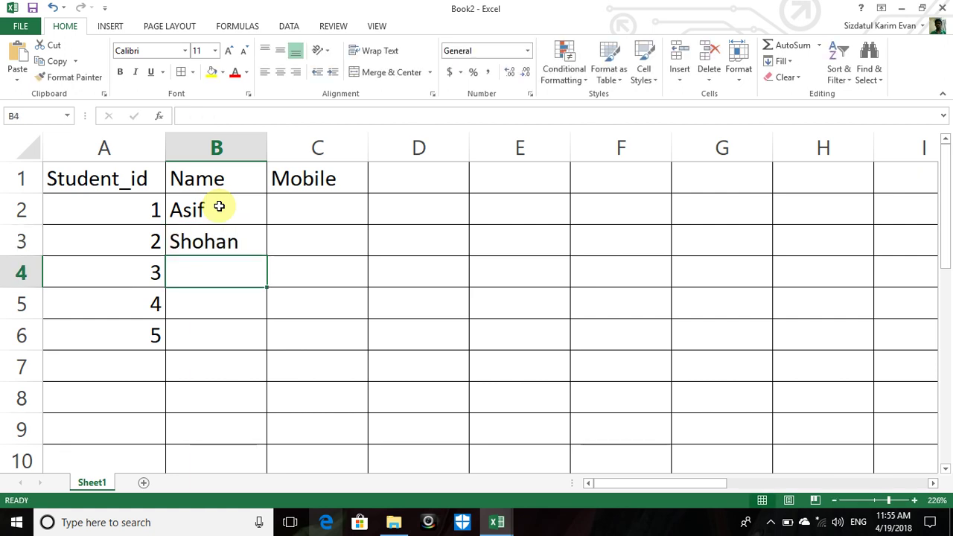
{"action": "type", "text": "Shanat"}
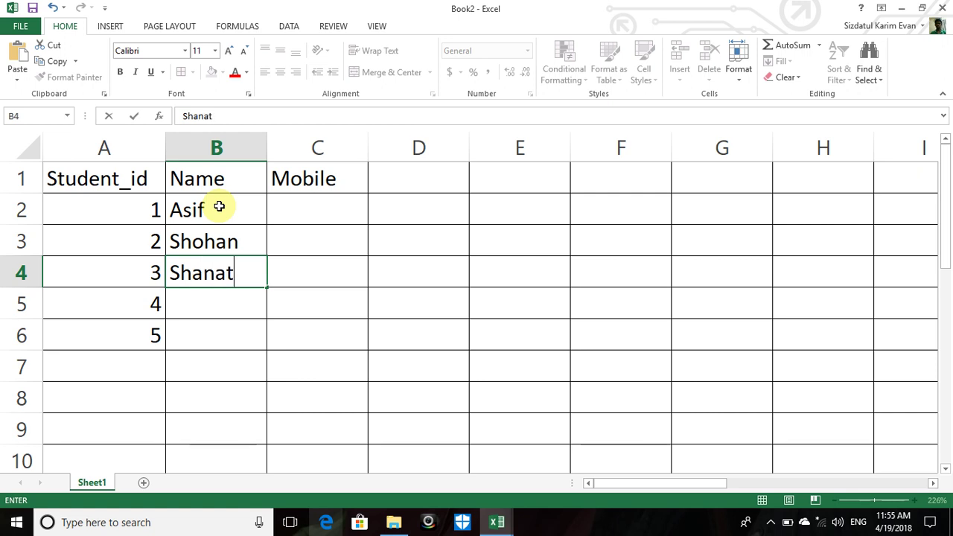
{"action": "key", "text": "BackSpace"}
{"action": "key", "text": "BackSpace"}
{"action": "type", "text": "ta"}
{"action": "key", "text": "Return"}
{"action": "type", "text": "Rajia"}
{"action": "key", "text": "Return"}
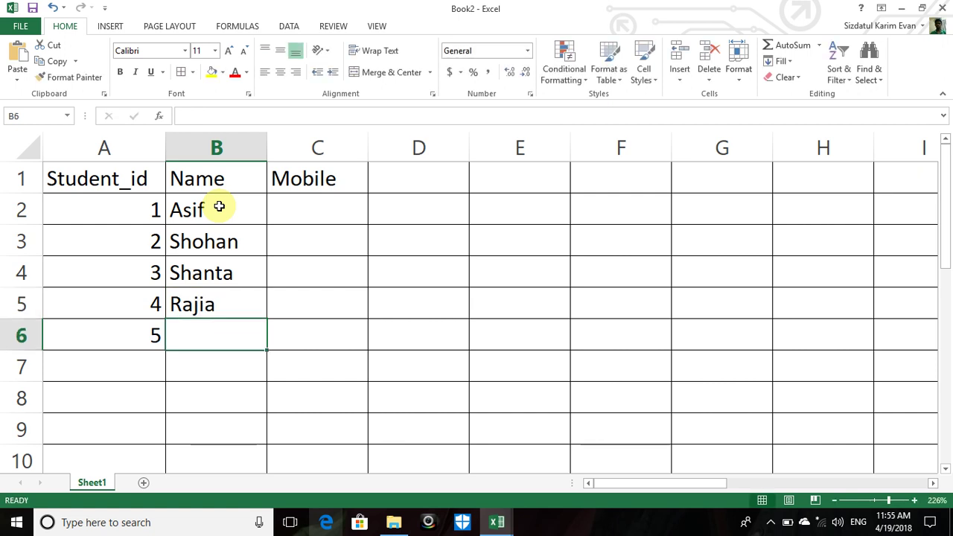
{"action": "type", "text": "Monica"}
{"action": "key", "text": "Return"}
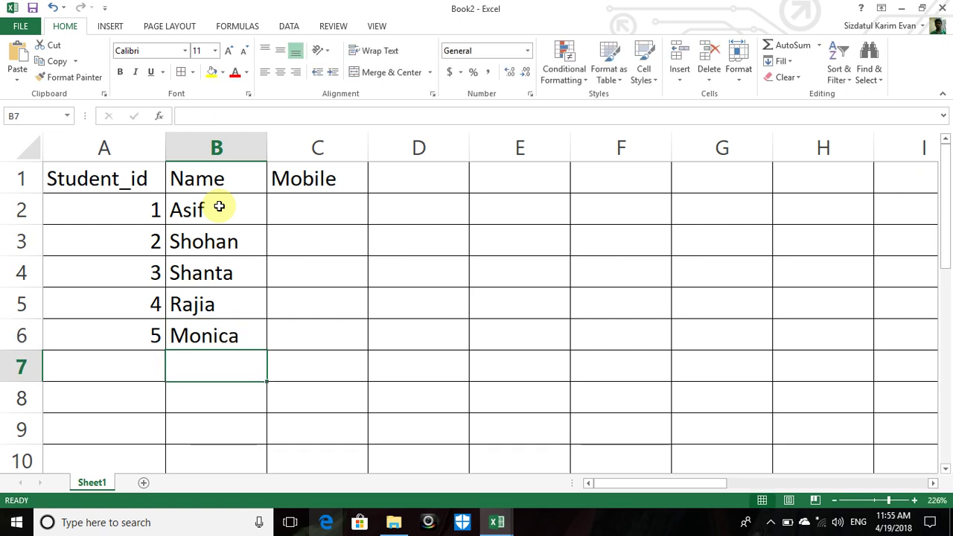
{"action": "left_click", "coordinate": [336, 210]}
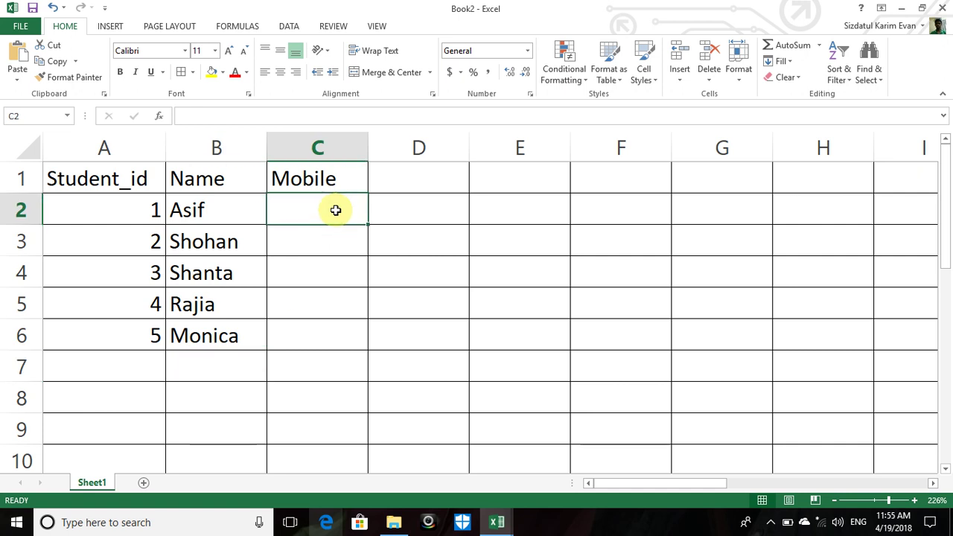
{"action": "type", "text": "01999"}
Commit C2's entry, then give C2:C6 the Text number format through Format Cells.
{"action": "key", "text": "Return"}
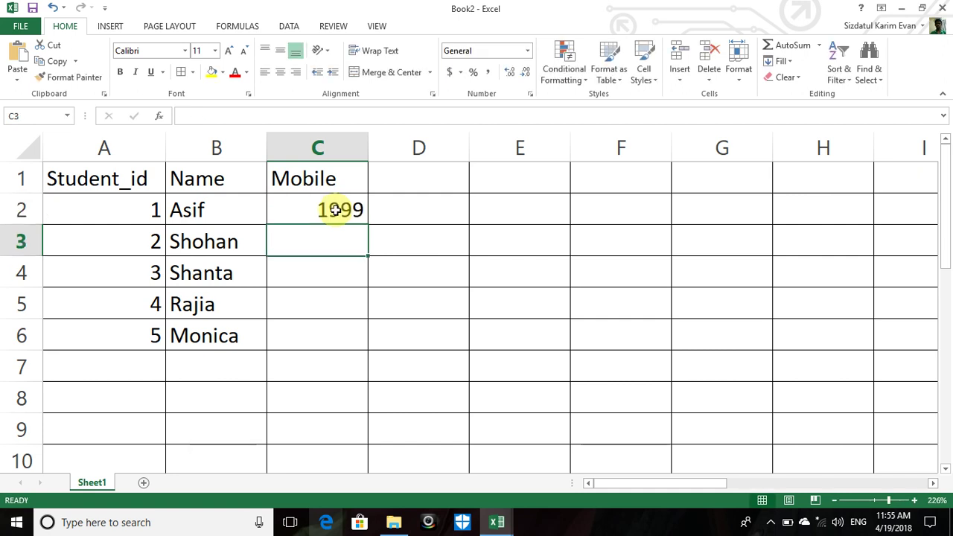
{"action": "left_click", "coordinate": [325, 203]}
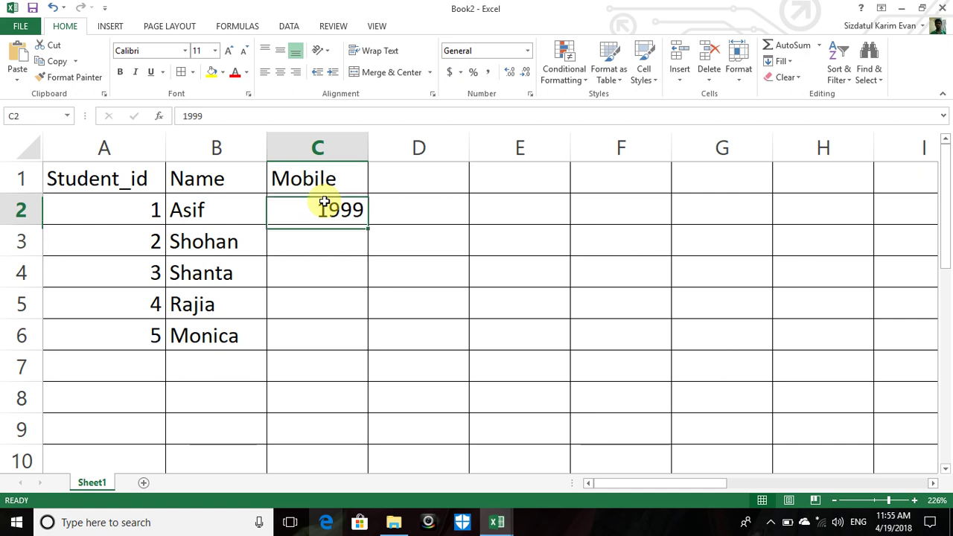
{"action": "left_click_drag", "start_coordinate": [325, 202], "coordinate": [317, 340]}
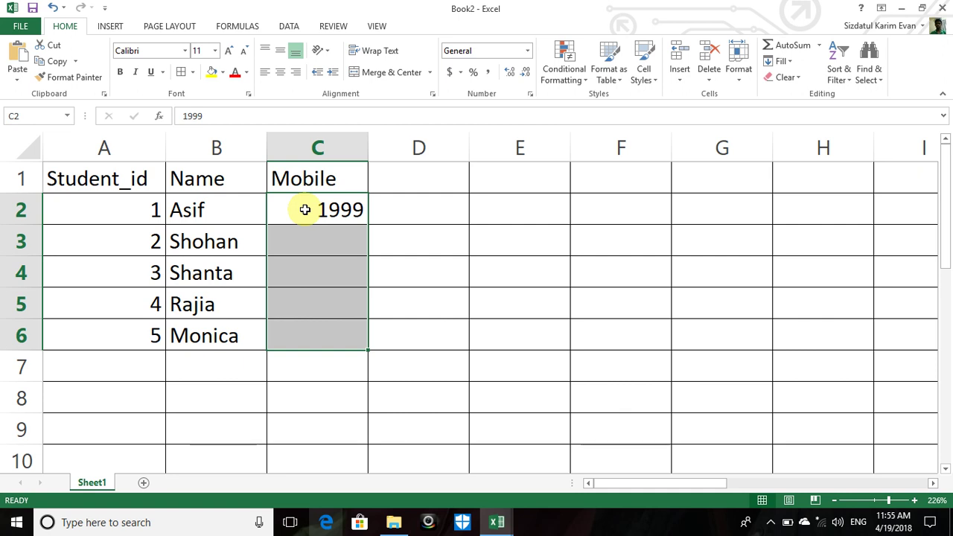
{"action": "left_click", "coordinate": [480, 250]}
{"action": "left_click_drag", "start_coordinate": [319, 208], "coordinate": [313, 337]}
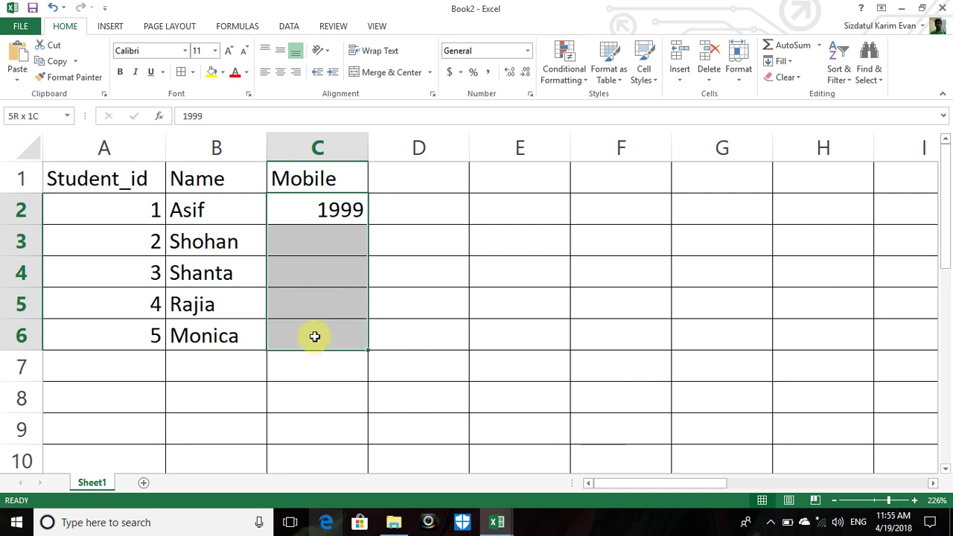
{"action": "right_click", "coordinate": [321, 258]}
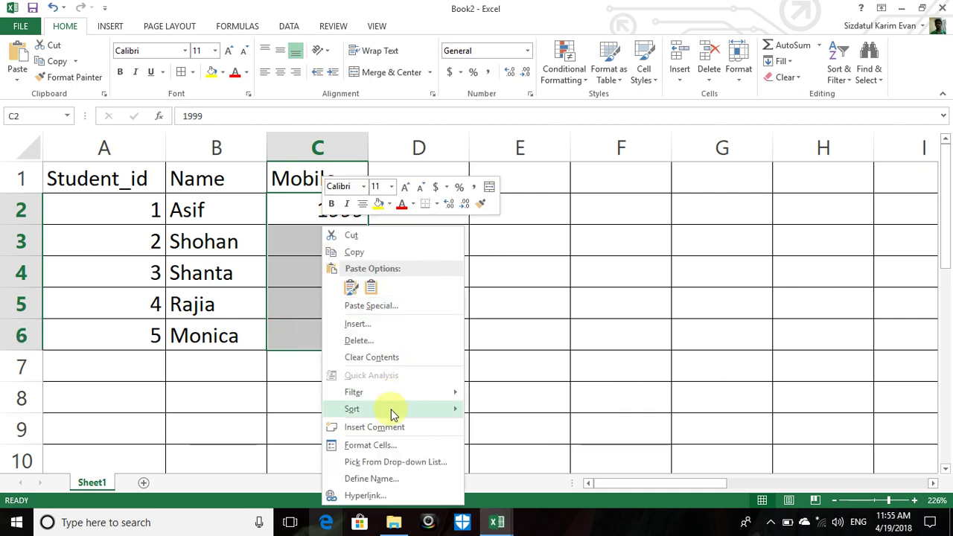
{"action": "left_click", "coordinate": [382, 444]}
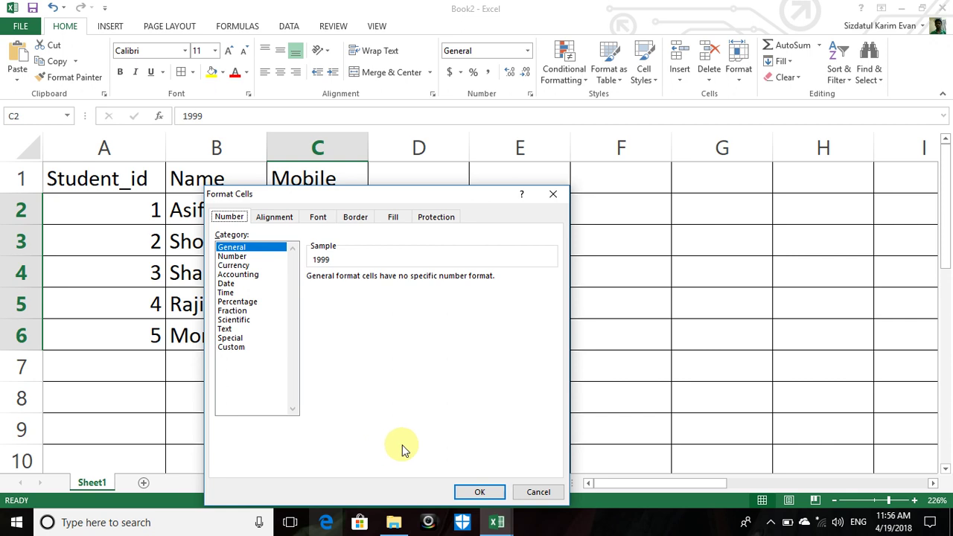
{"action": "left_click", "coordinate": [224, 329]}
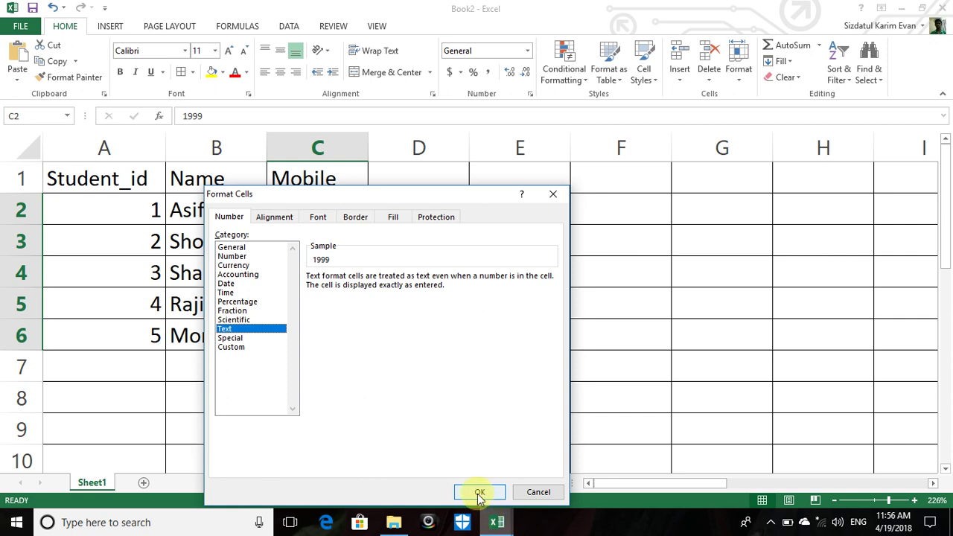
{"action": "left_click", "coordinate": [480, 494]}
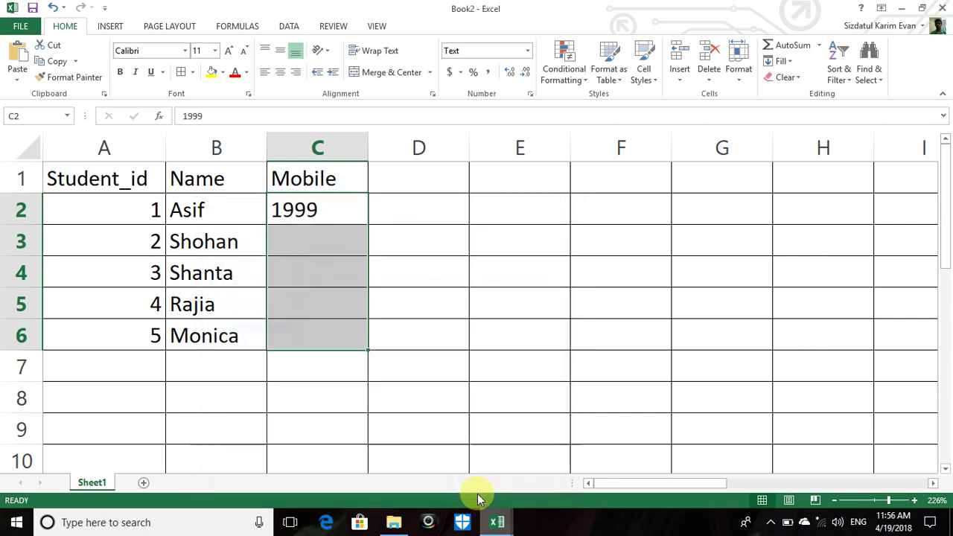
Enter the first three students' mobile numbers in C2:C4 and widen column C to fit them.
{"action": "left_click", "coordinate": [312, 209]}
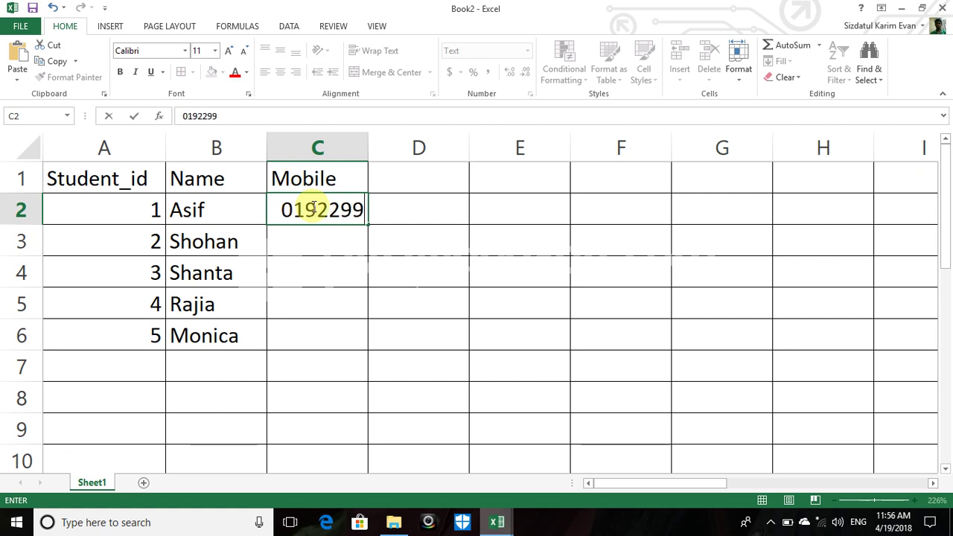
{"action": "key", "text": "Return"}
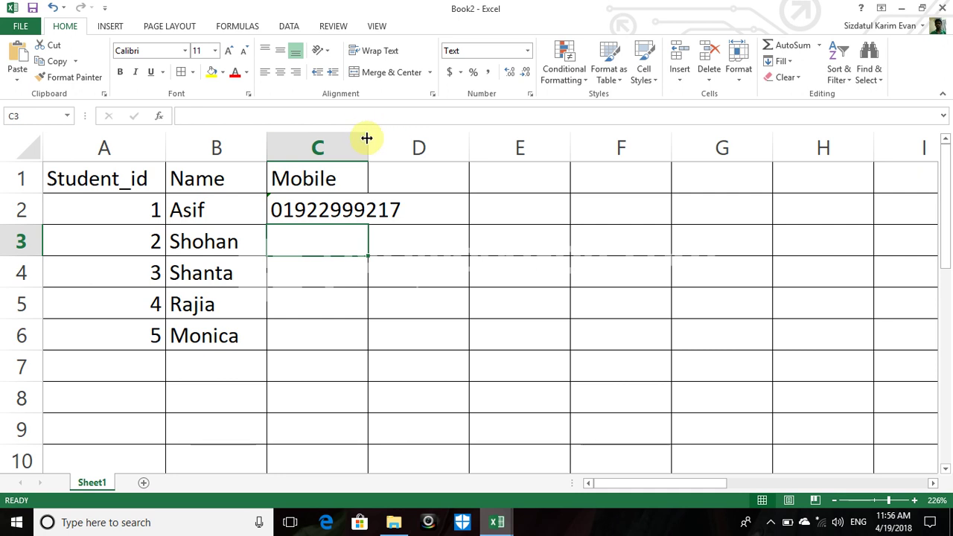
{"action": "left_click_drag", "start_coordinate": [366, 134], "coordinate": [411, 137]}
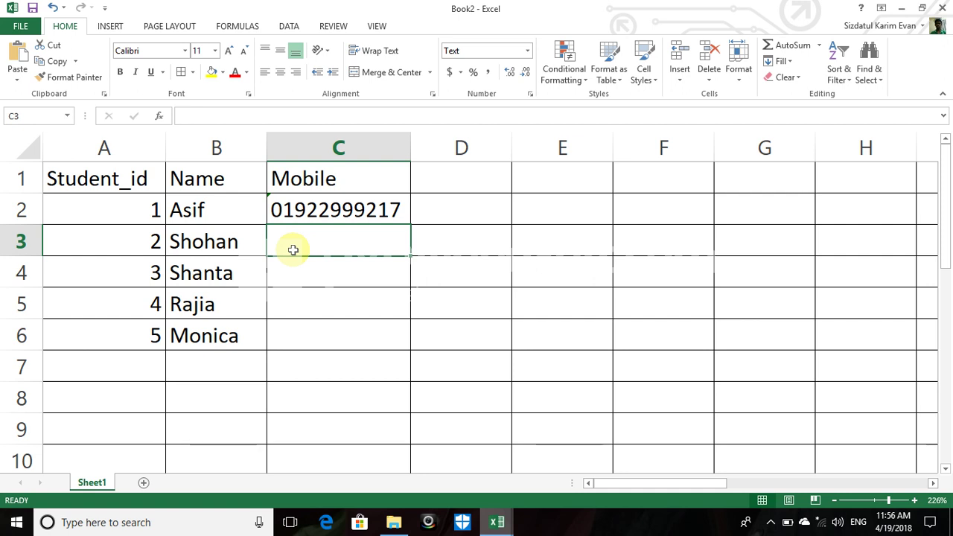
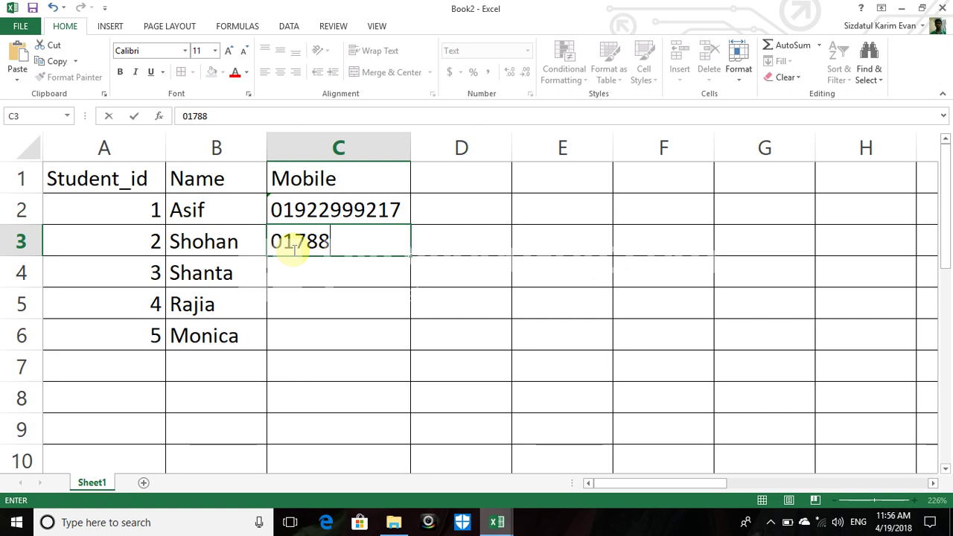
{"action": "key", "text": "Return"}
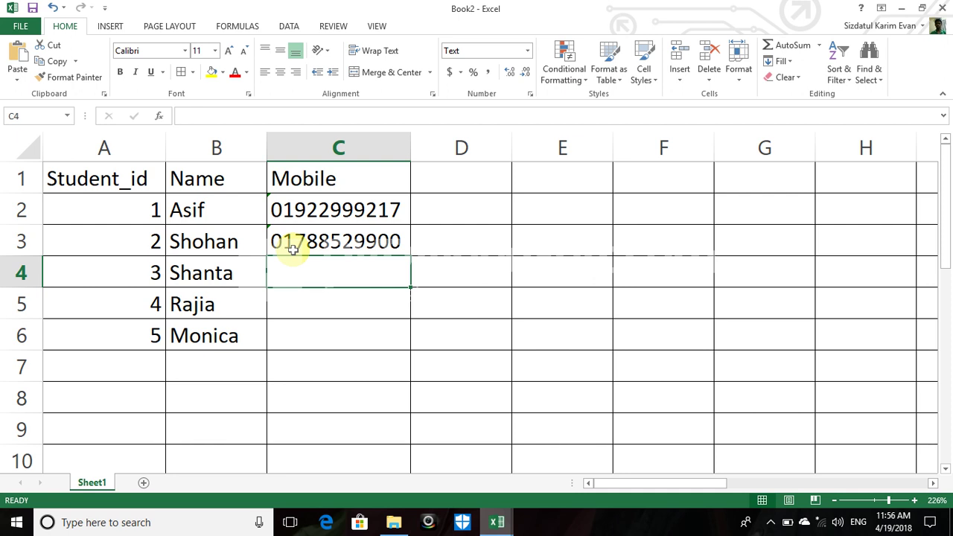
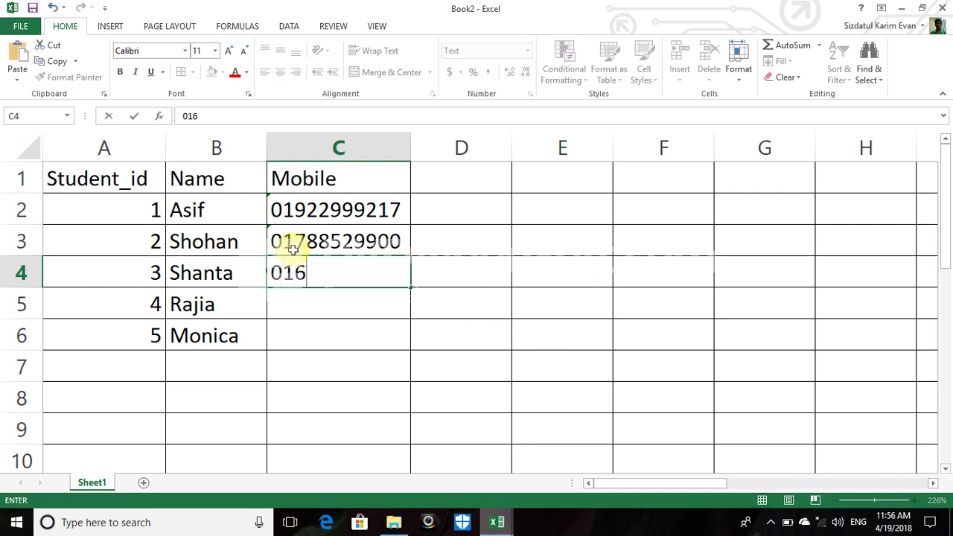
{"action": "key", "text": "Return"}
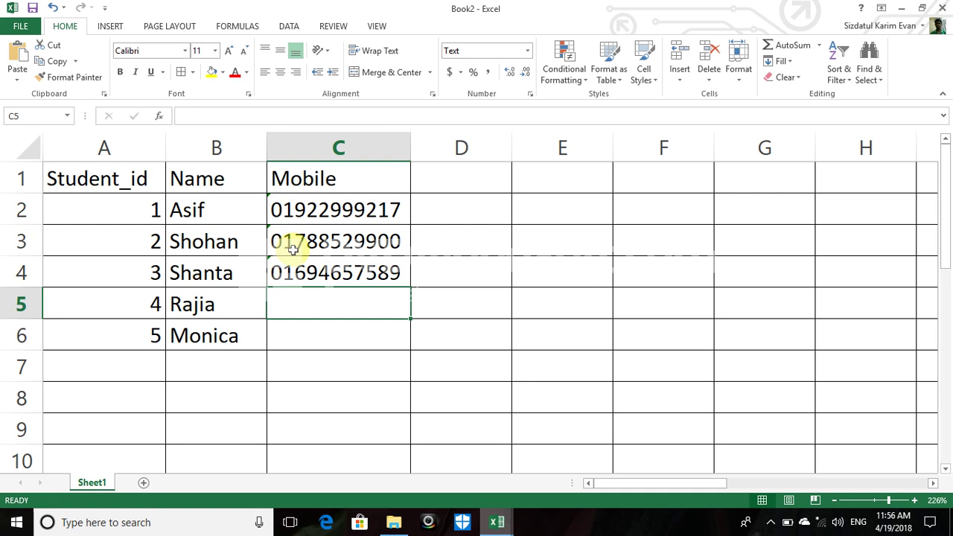
Type test value 019999 into F3, where it shows as 19999 without the zero.
{"action": "left_click", "coordinate": [299, 211]}
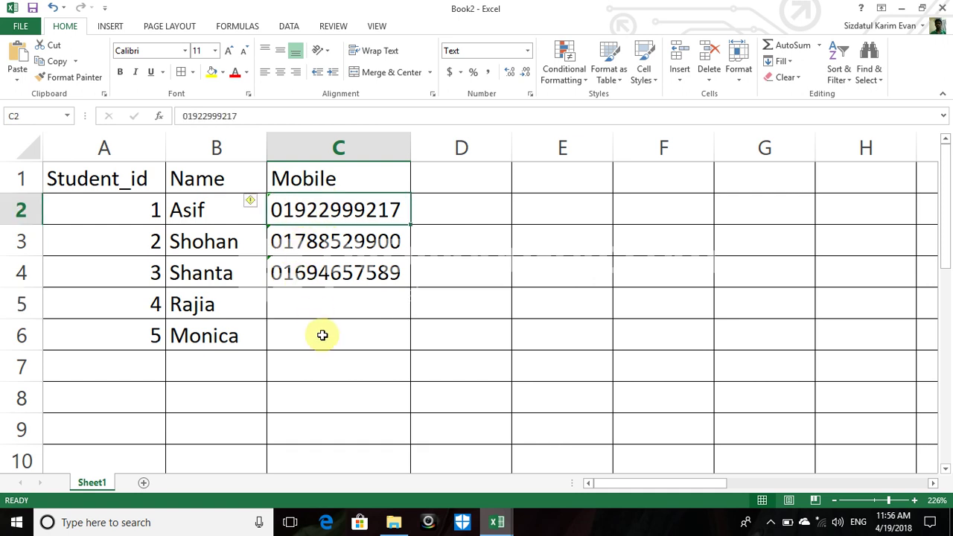
{"action": "left_click", "coordinate": [657, 245]}
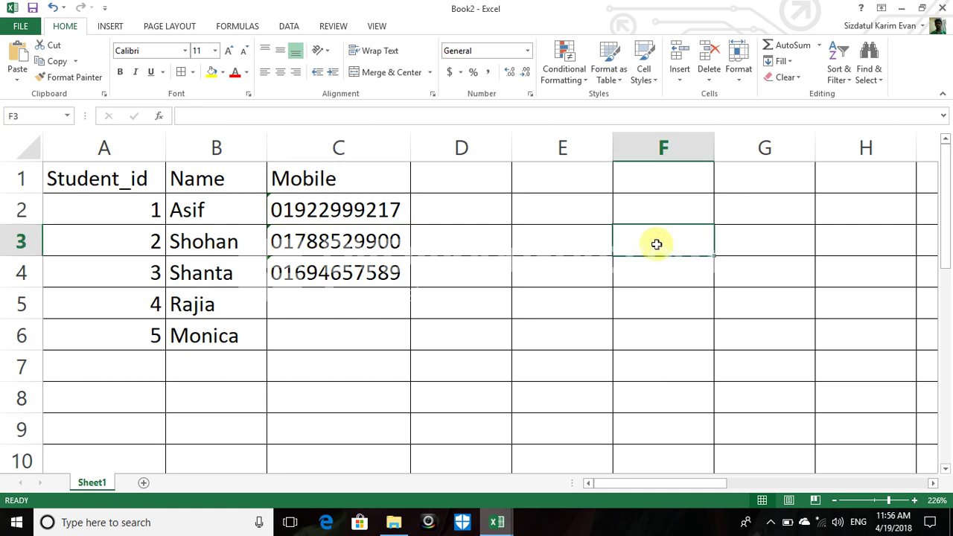
{"action": "type", "text": "019999"}
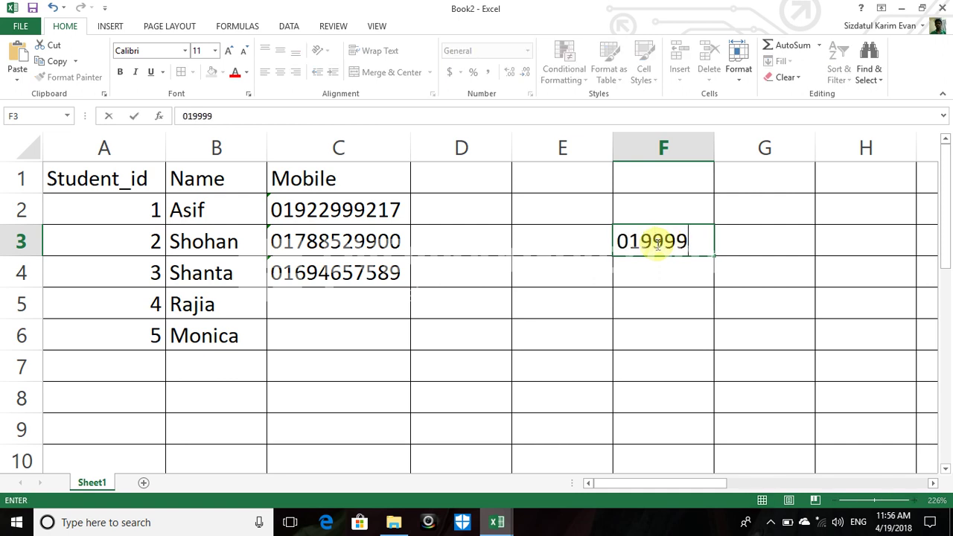
{"action": "key", "text": "Return"}
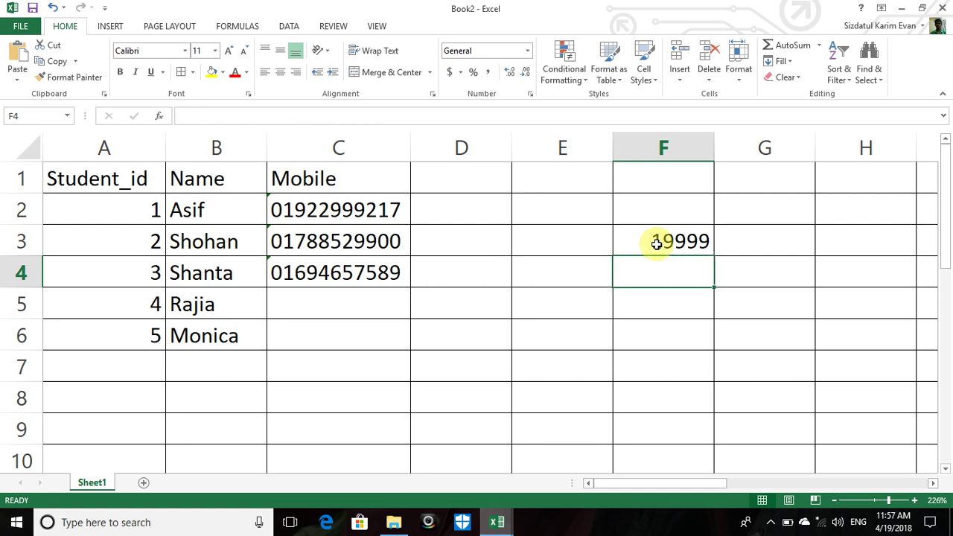
{"action": "left_click", "coordinate": [665, 241]}
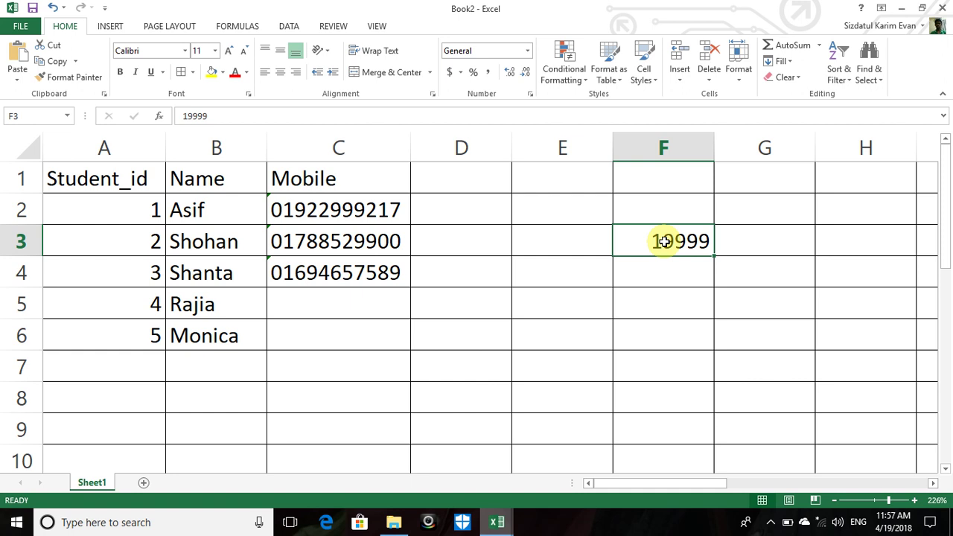
Format F3:F5 as Text and enter 098 in F4 to confirm the leading zero stays.
{"action": "left_click_drag", "start_coordinate": [665, 241], "coordinate": [667, 300]}
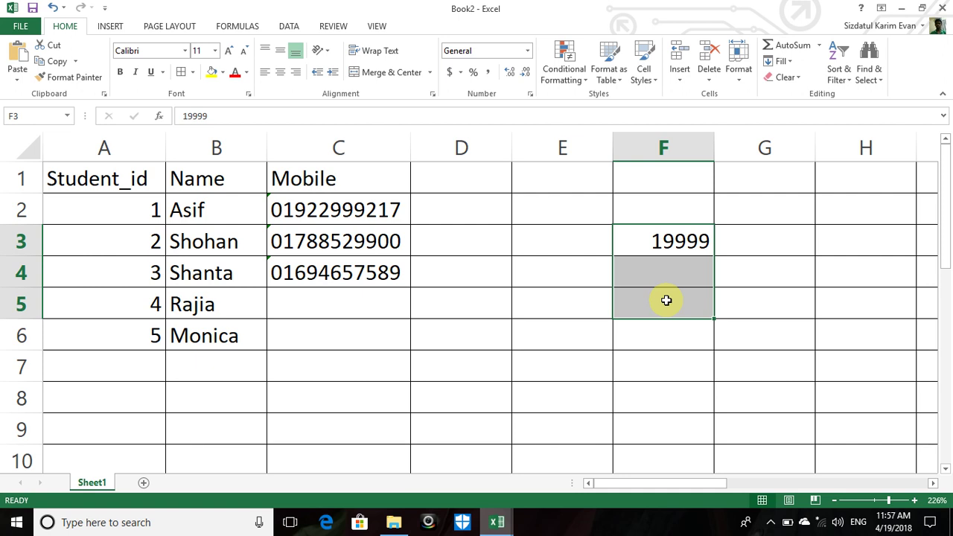
{"action": "right_click", "coordinate": [667, 300]}
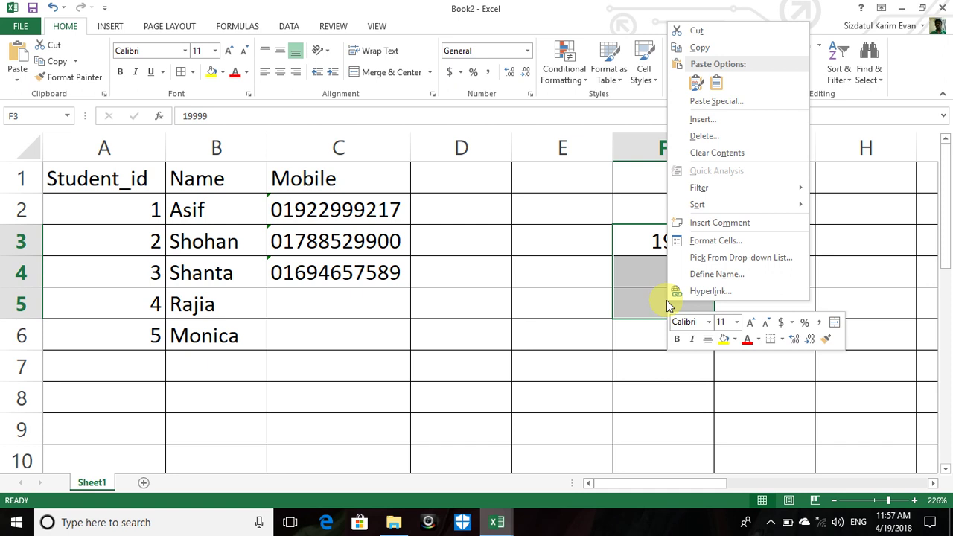
{"action": "left_click", "coordinate": [715, 241]}
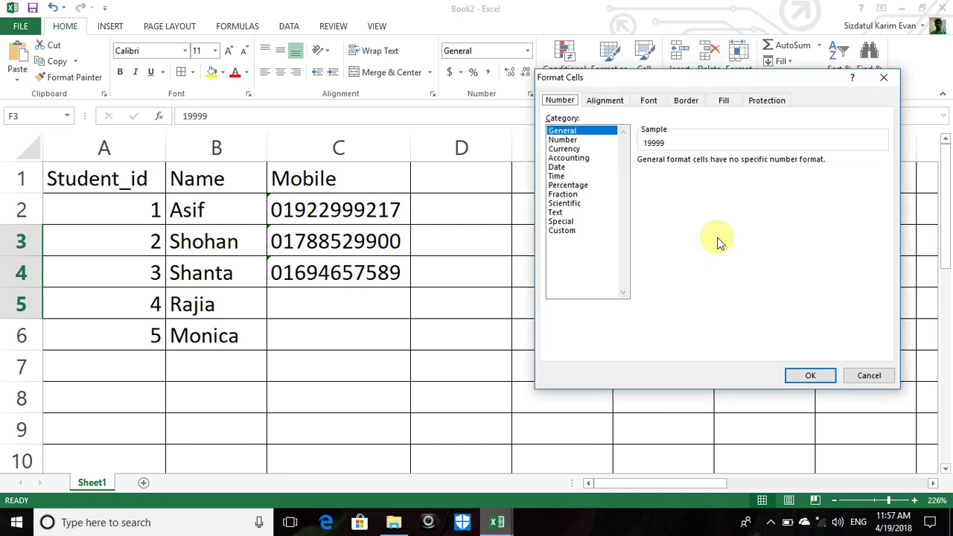
{"action": "left_click", "coordinate": [566, 214]}
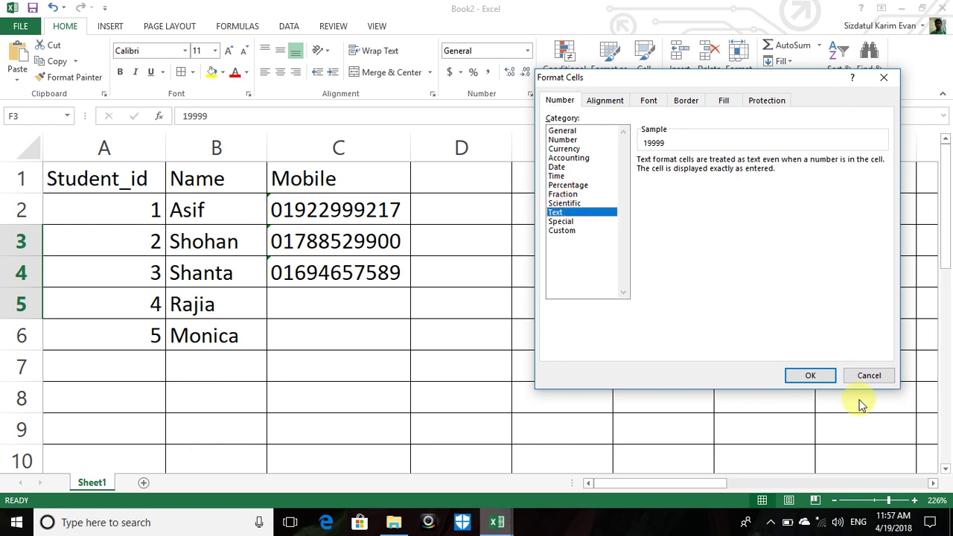
{"action": "left_click", "coordinate": [811, 375]}
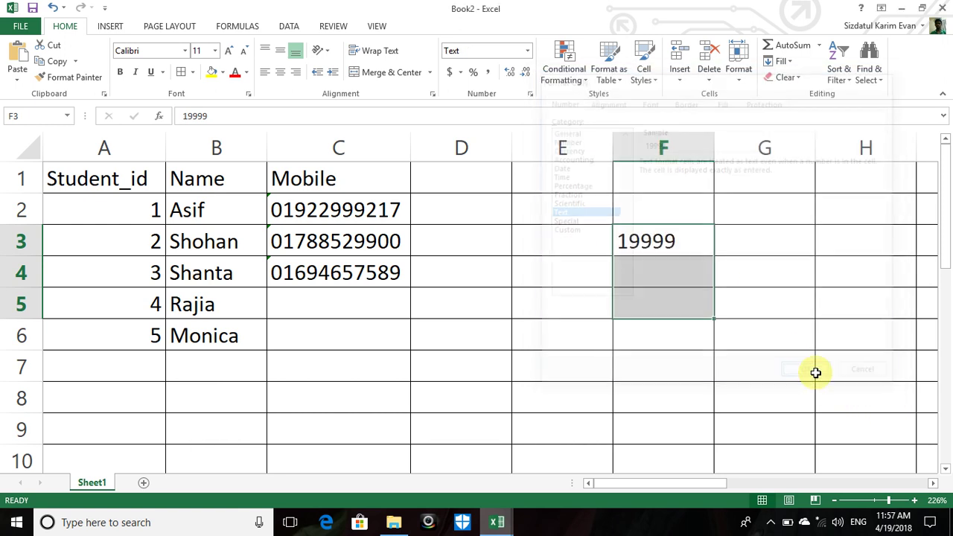
{"action": "left_click", "coordinate": [662, 272]}
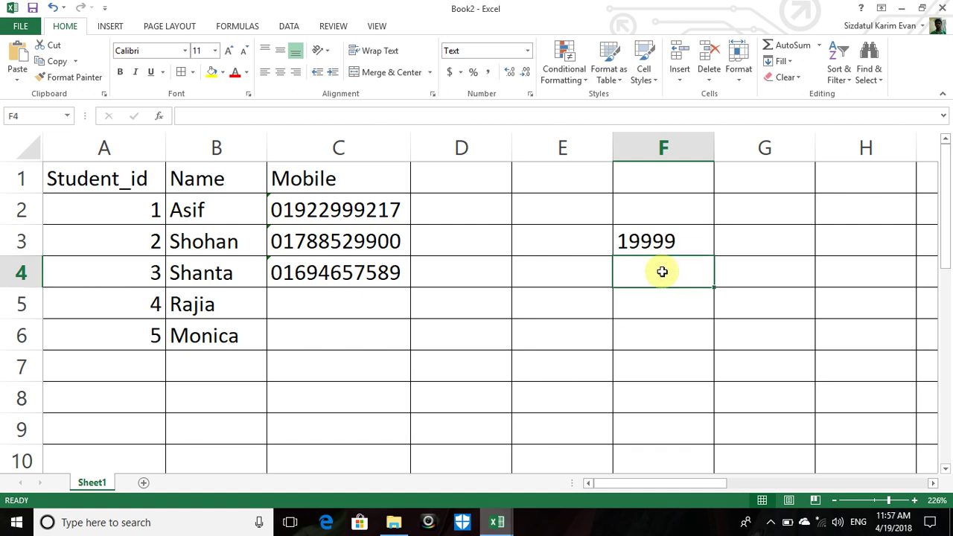
{"action": "type", "text": "098"}
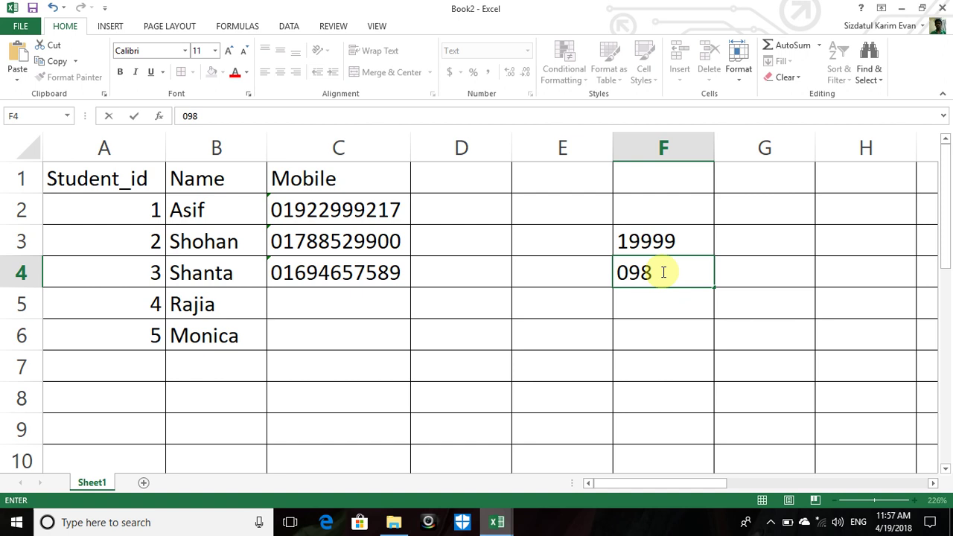
{"action": "key", "text": "Return"}
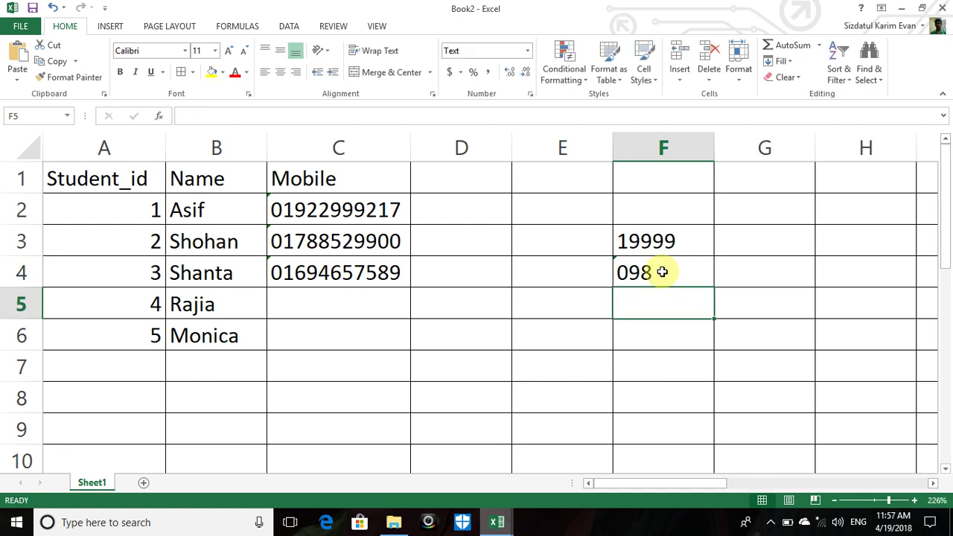
Delete the test values from F2:F5.
{"action": "left_click_drag", "start_coordinate": [649, 208], "coordinate": [666, 312]}
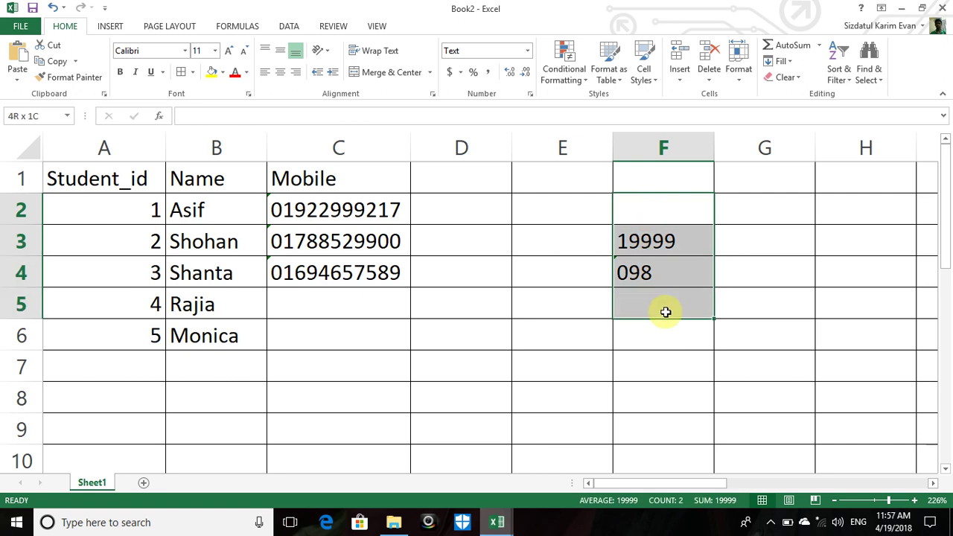
{"action": "key", "text": "Delete"}
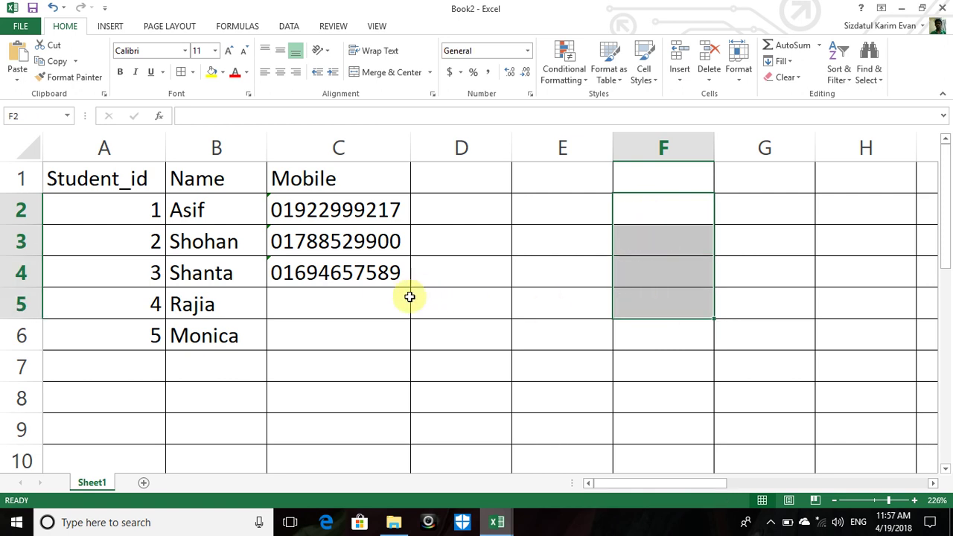
{"action": "left_click", "coordinate": [349, 306]}
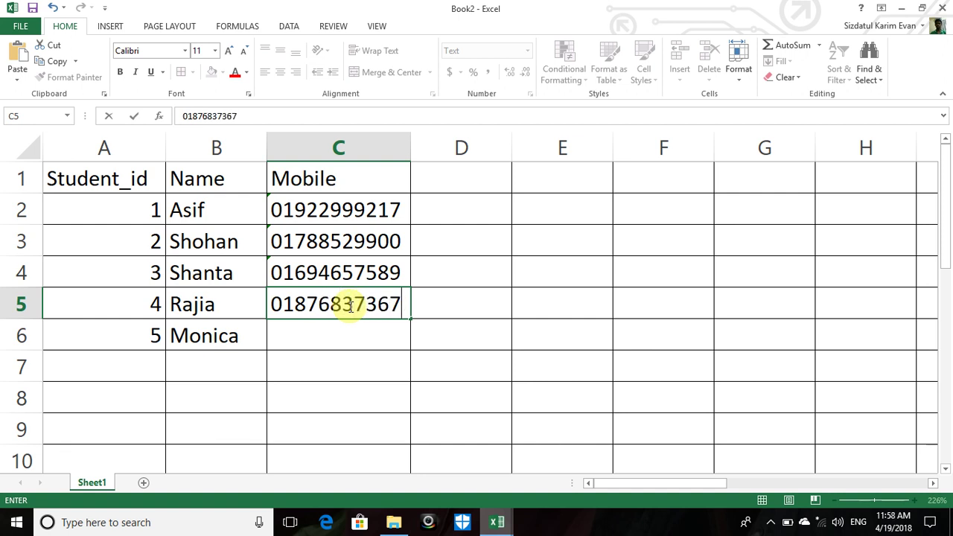
Enter the fourth and fifth students' mobile numbers in C5 and C6, correcting a typo.
{"action": "key", "text": "Return"}
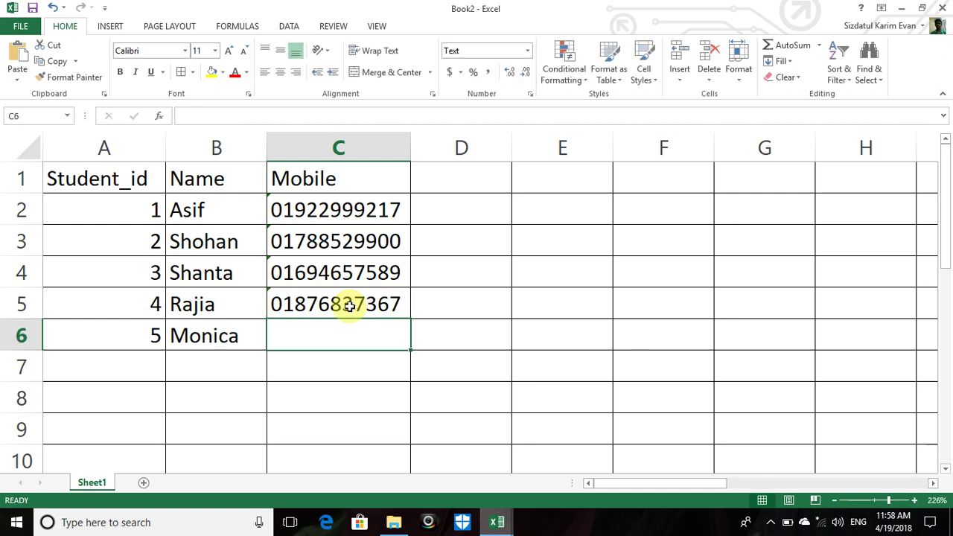
{"action": "type", "text": "0169999999"}
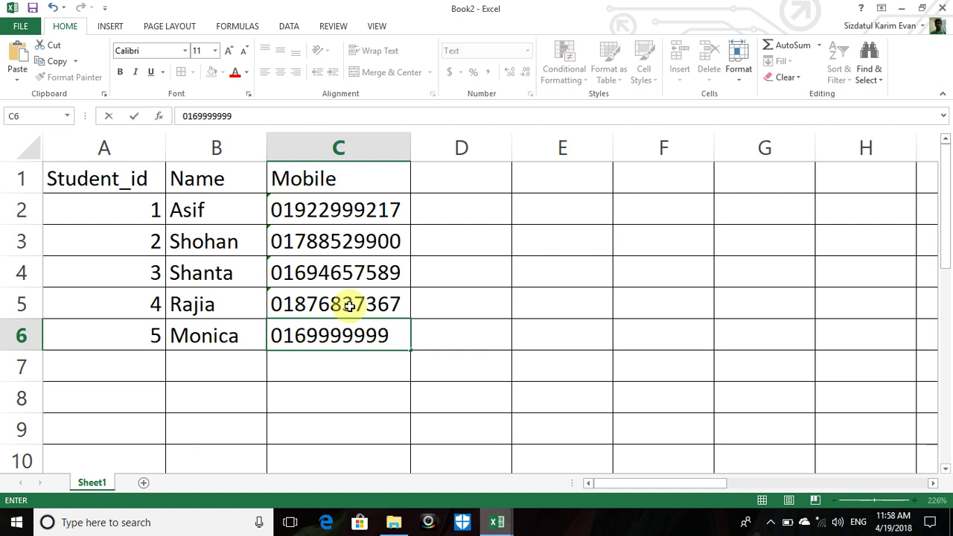
{"action": "key", "text": "Return"}
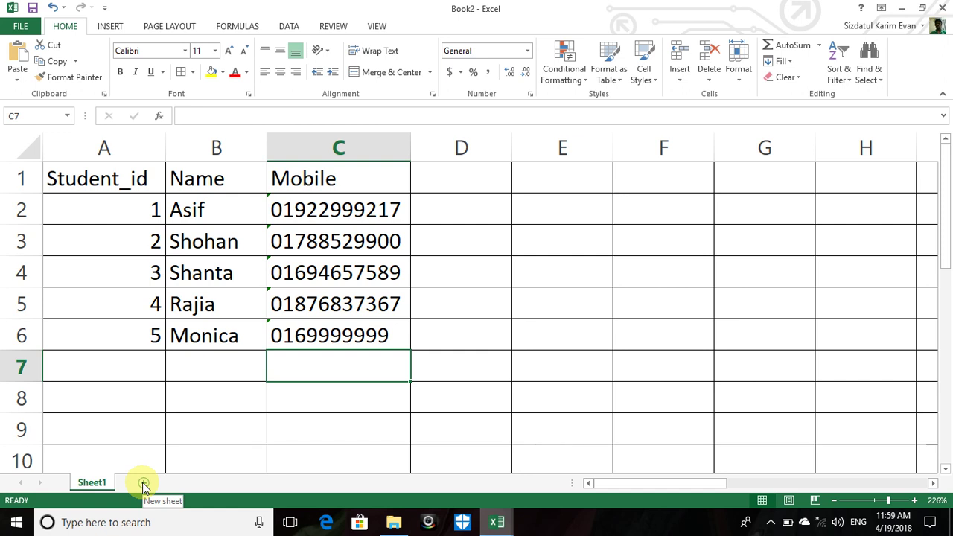
Add Sheet2, widen its column A, and apply All Borders to A1:L20.
{"action": "left_click", "coordinate": [144, 485]}
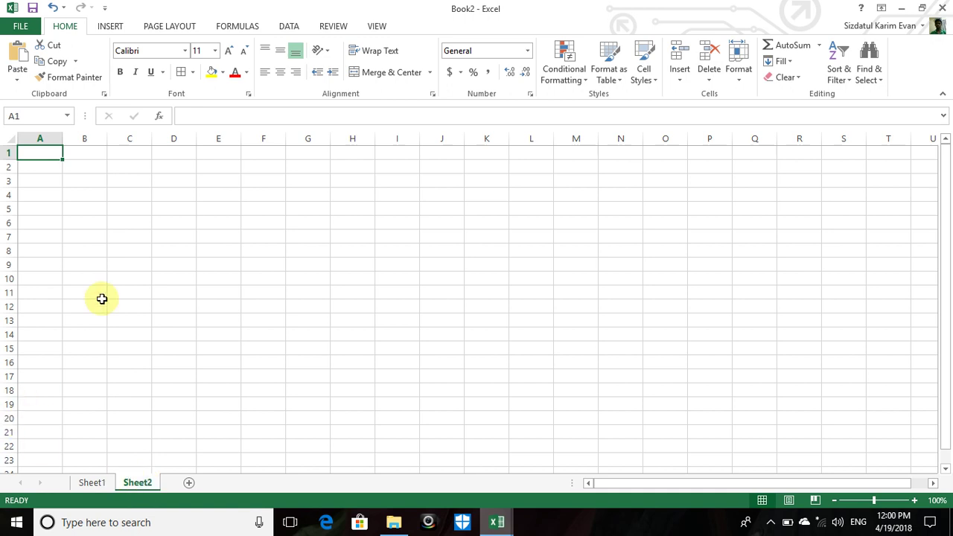
{"action": "left_click_drag", "start_coordinate": [62, 139], "coordinate": [115, 139]}
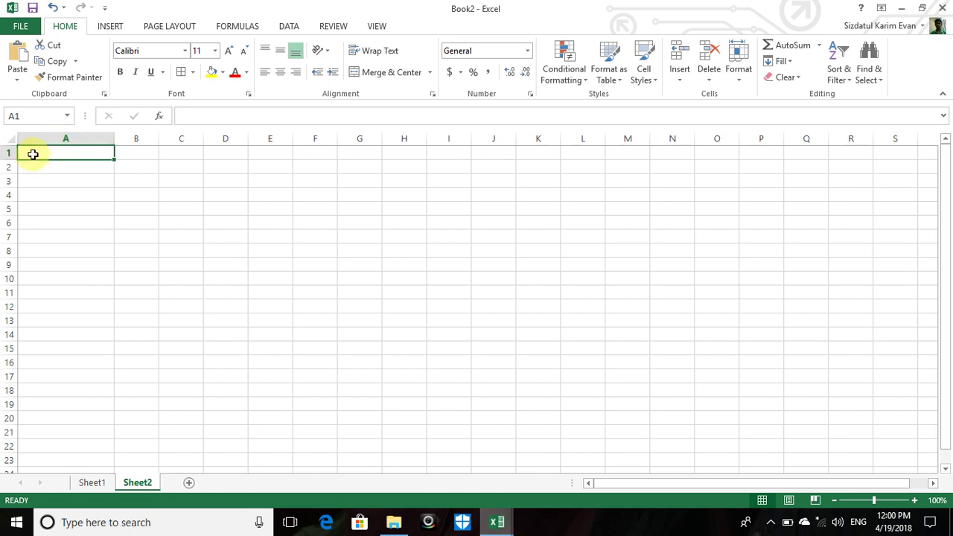
{"action": "left_click_drag", "start_coordinate": [32, 153], "coordinate": [315, 195]}
{"action": "left_click_drag", "start_coordinate": [384, 253], "coordinate": [572, 413]}
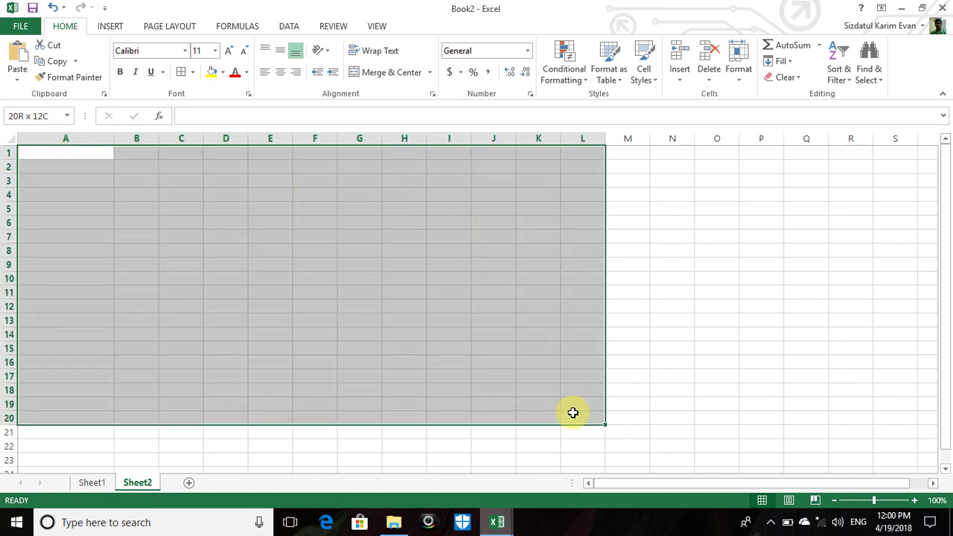
{"action": "left_click", "coordinate": [181, 72]}
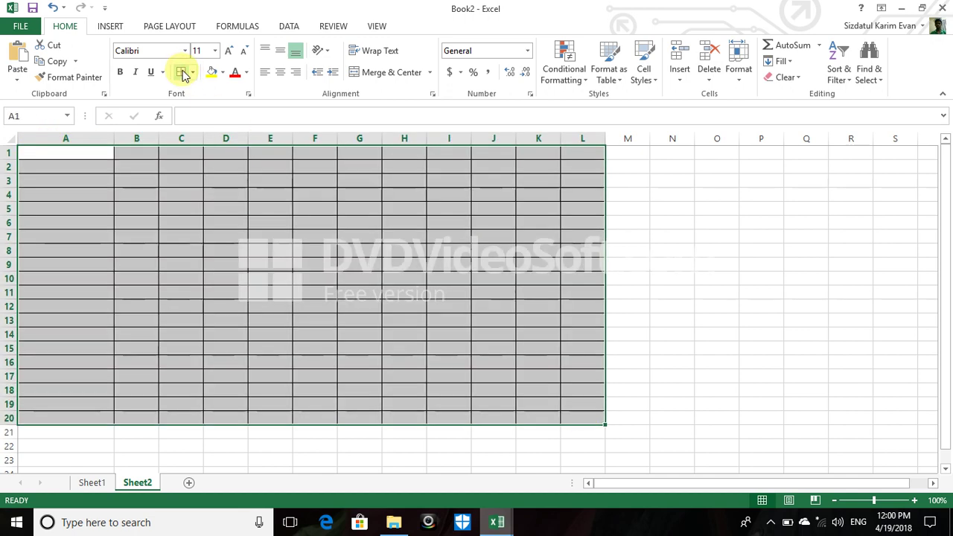
{"action": "left_click", "coordinate": [77, 152]}
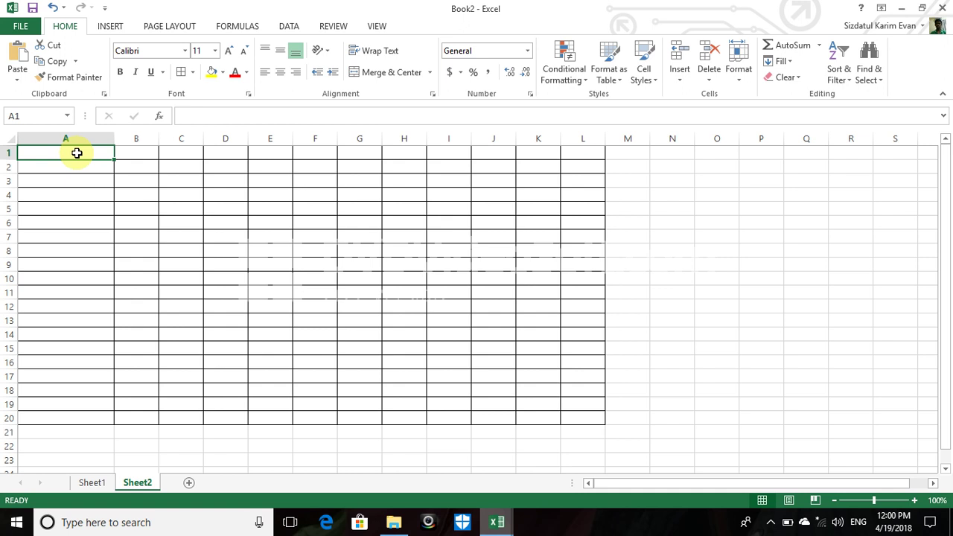
Put C_id in B1 and MIS-105 in B2, replacing the mistyped MIS105 entry.
{"action": "key", "text": "Right"}
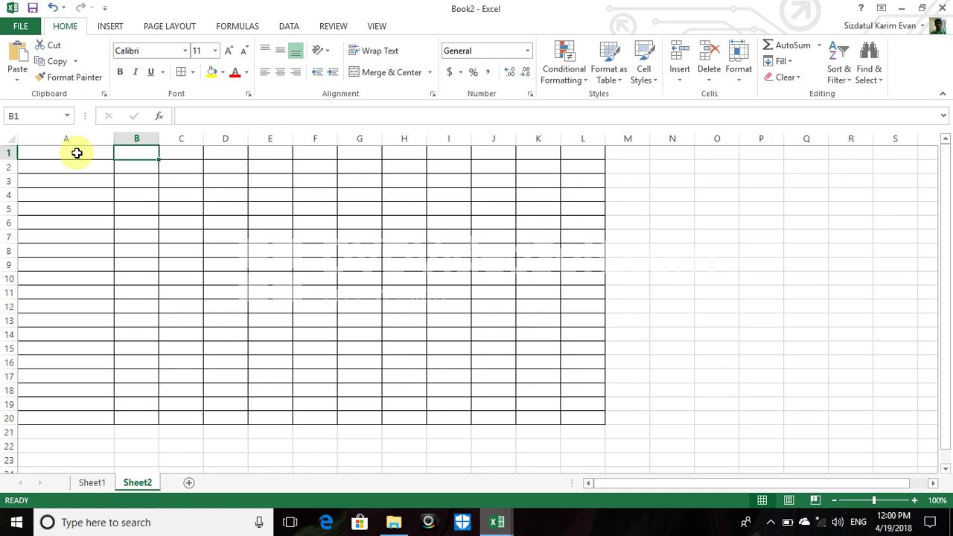
{"action": "type", "text": "MIS105"}
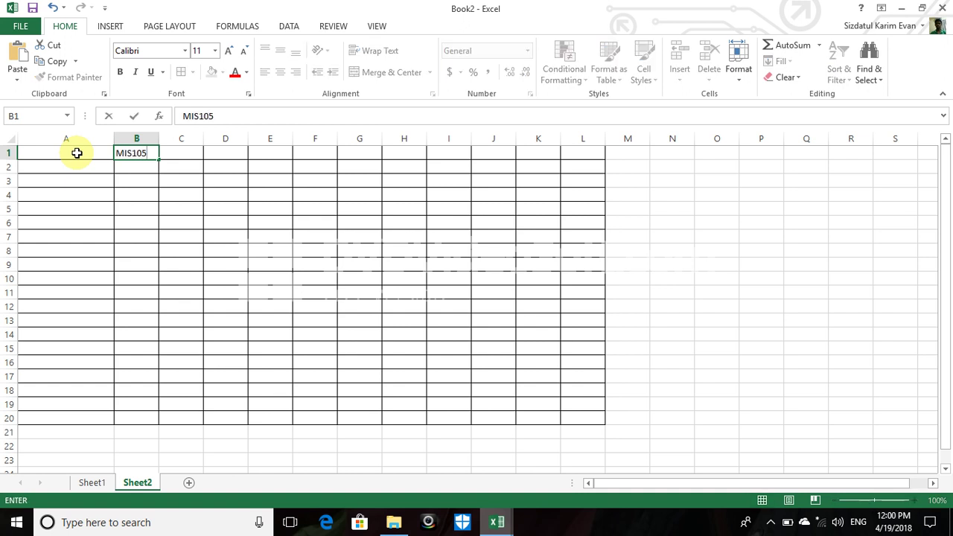
{"action": "key", "text": "Tab"}
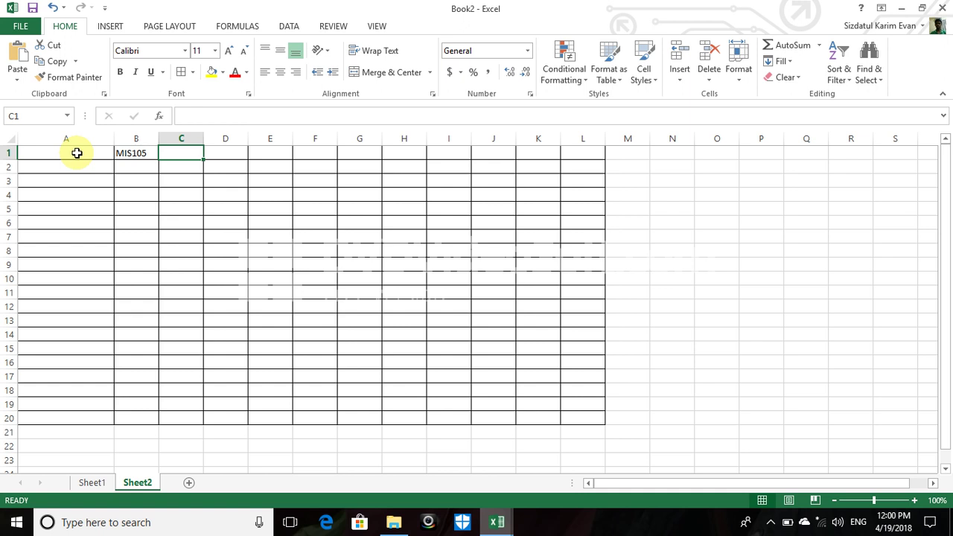
{"action": "key", "text": "Left"}
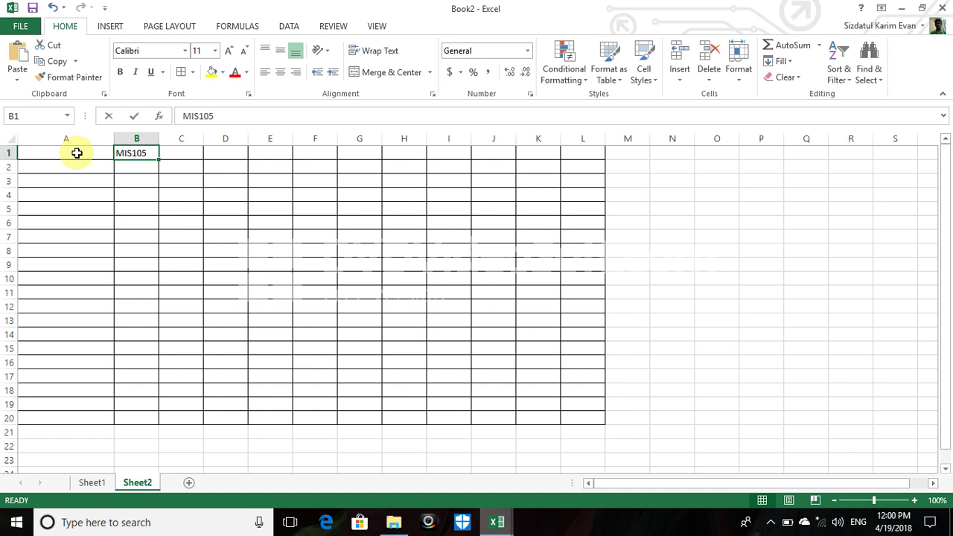
{"action": "type", "text": "C_id"}
{"action": "key", "text": "Return"}
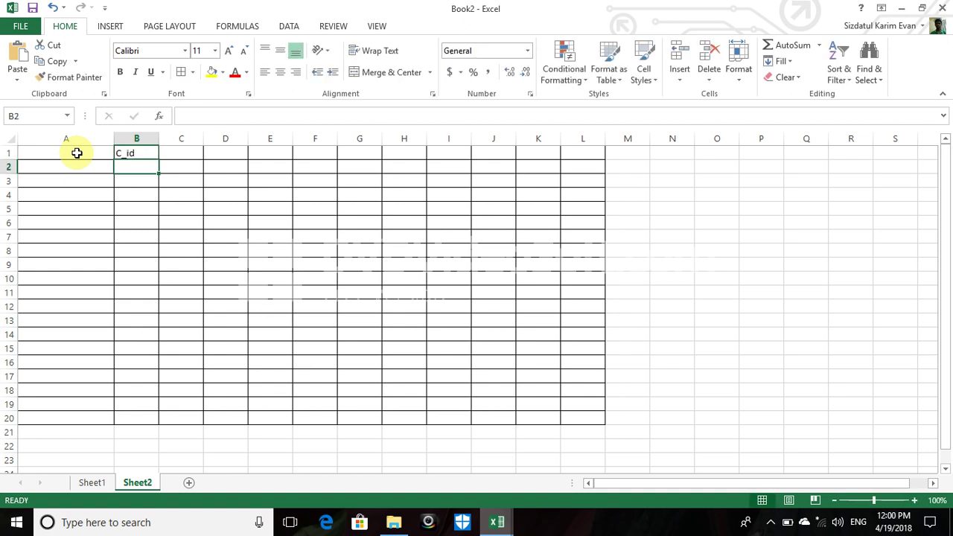
{"action": "type", "text": "MIS-105"}
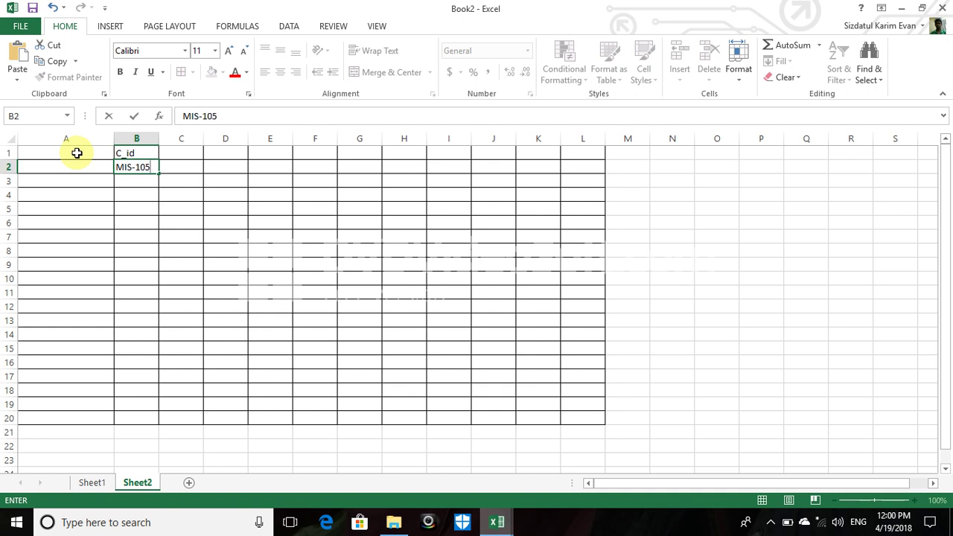
{"action": "key", "text": "Tab"}
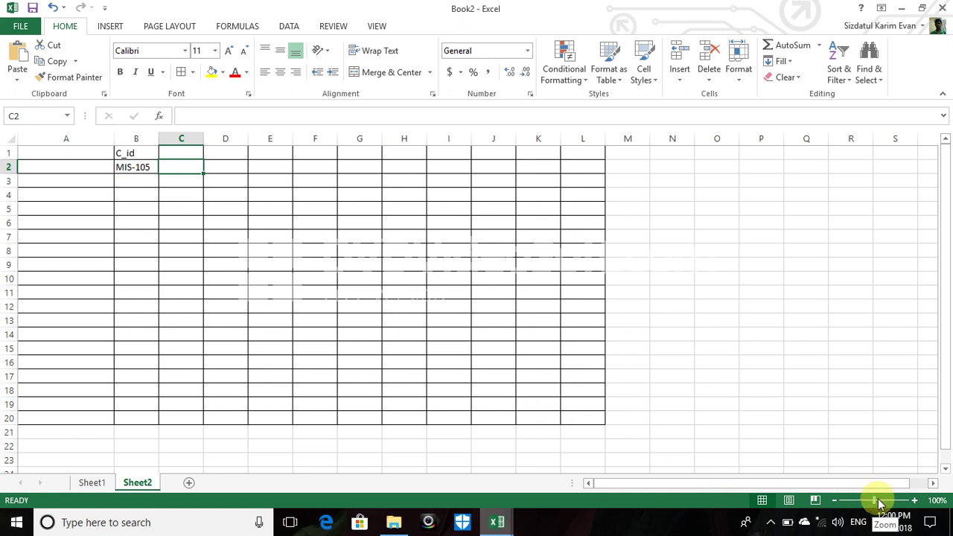
{"action": "left_click_drag", "start_coordinate": [881, 506], "coordinate": [886, 506]}
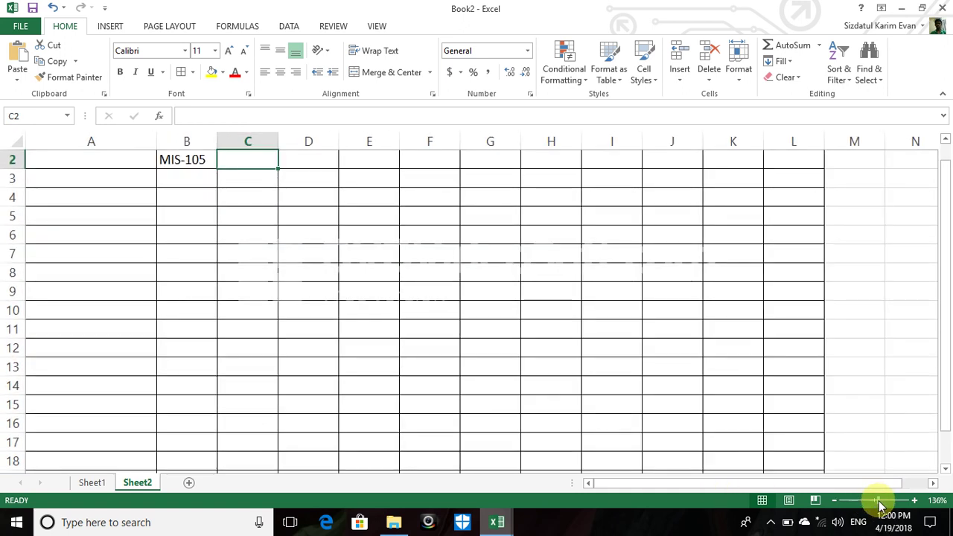
Enter the C_title header in C1 and widen column C.
{"action": "left_click_drag", "start_coordinate": [886, 506], "coordinate": [889, 505]}
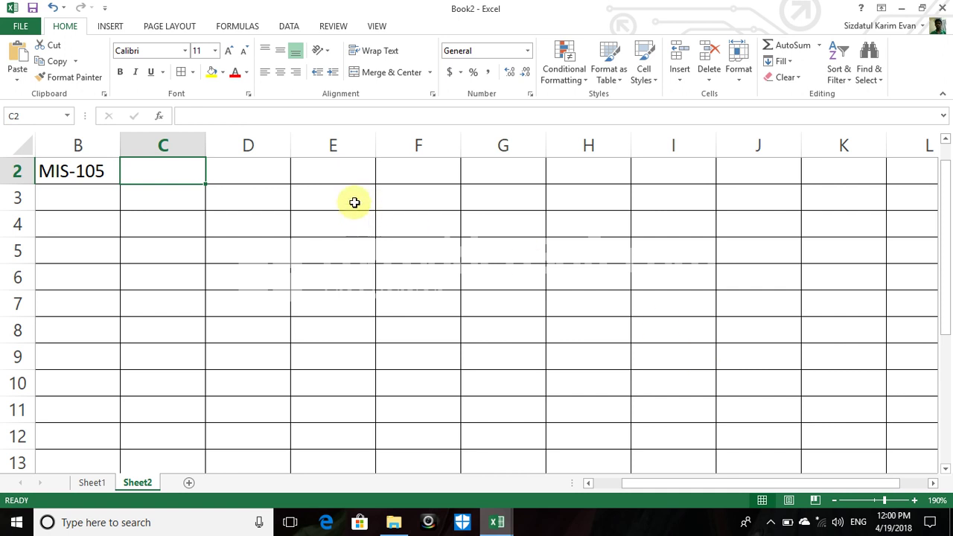
{"action": "left_click", "coordinate": [153, 196]}
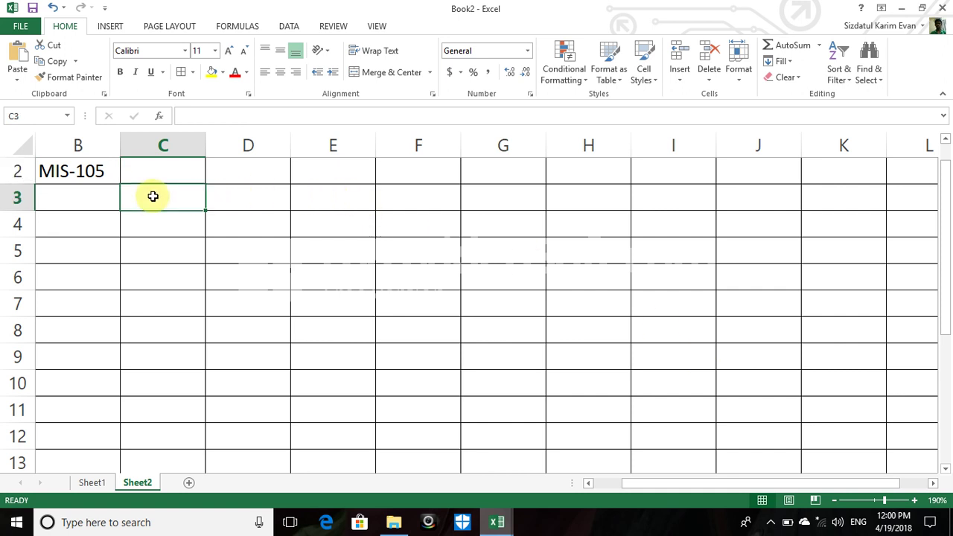
{"action": "key", "text": "Up"}
{"action": "key", "text": "Up"}
{"action": "key", "text": "Left"}
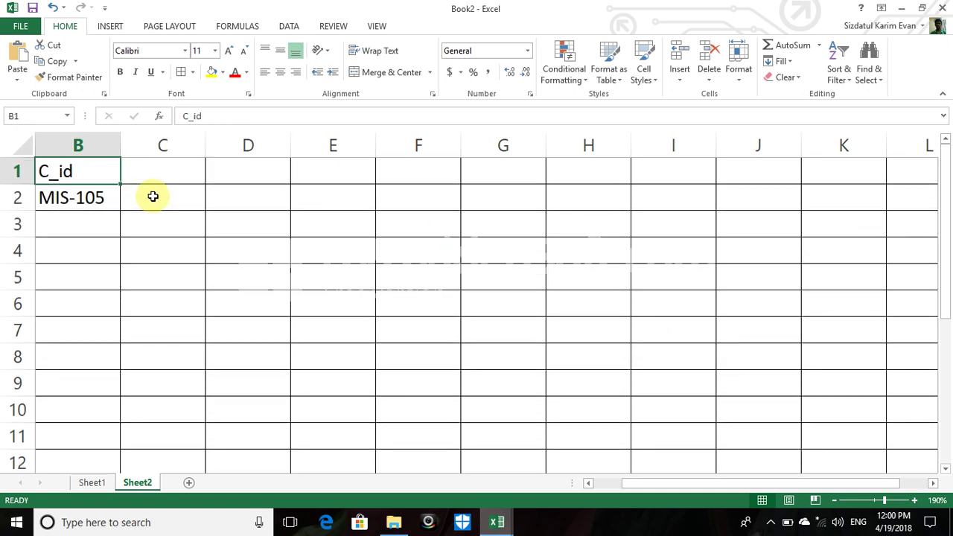
{"action": "key", "text": "Left"}
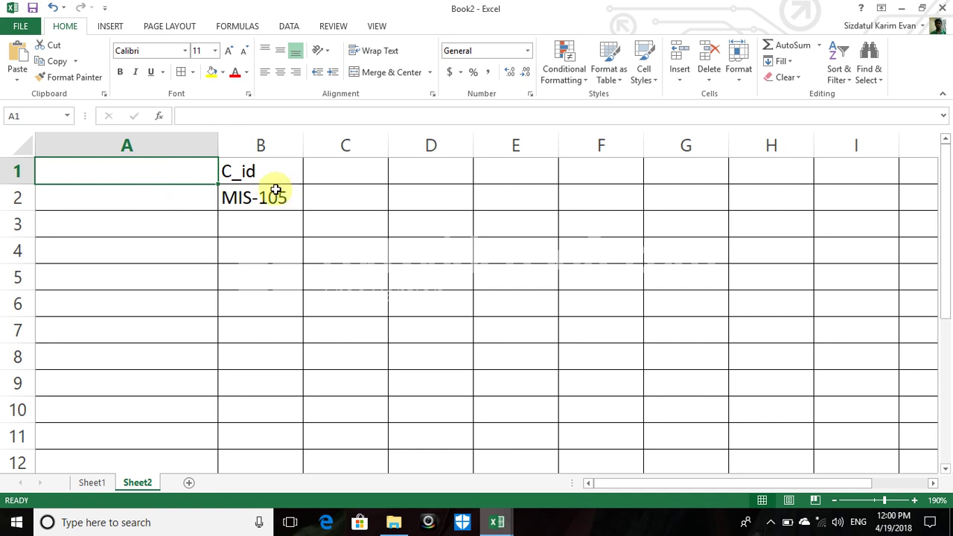
{"action": "left_click", "coordinate": [251, 171]}
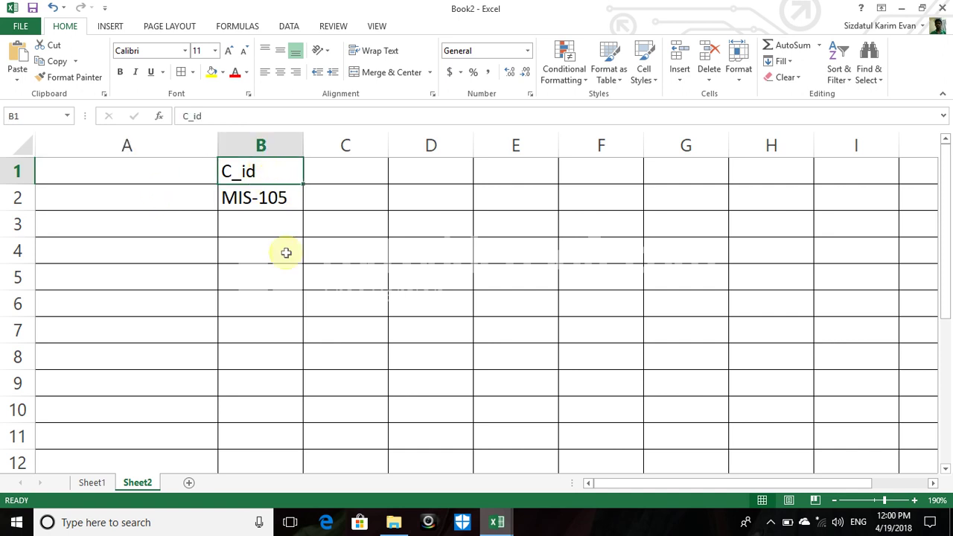
{"action": "key", "text": "Right"}
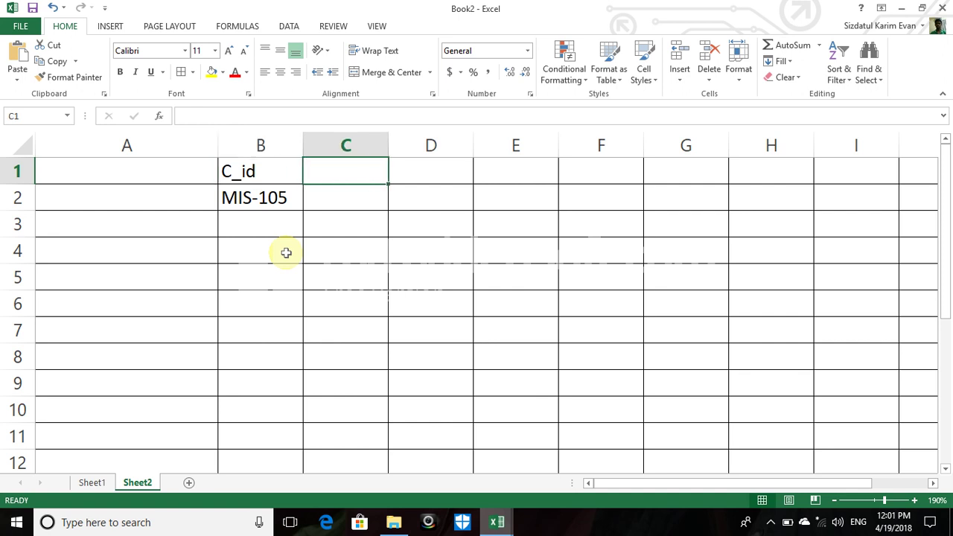
{"action": "type", "text": "C_title"}
{"action": "key", "text": "Tab"}
{"action": "key", "text": "Down"}
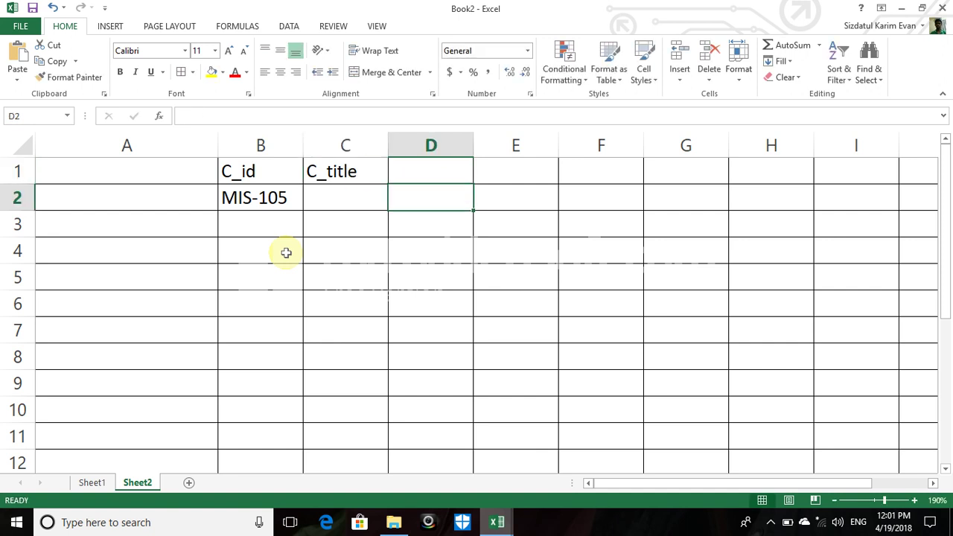
{"action": "key", "text": "Down"}
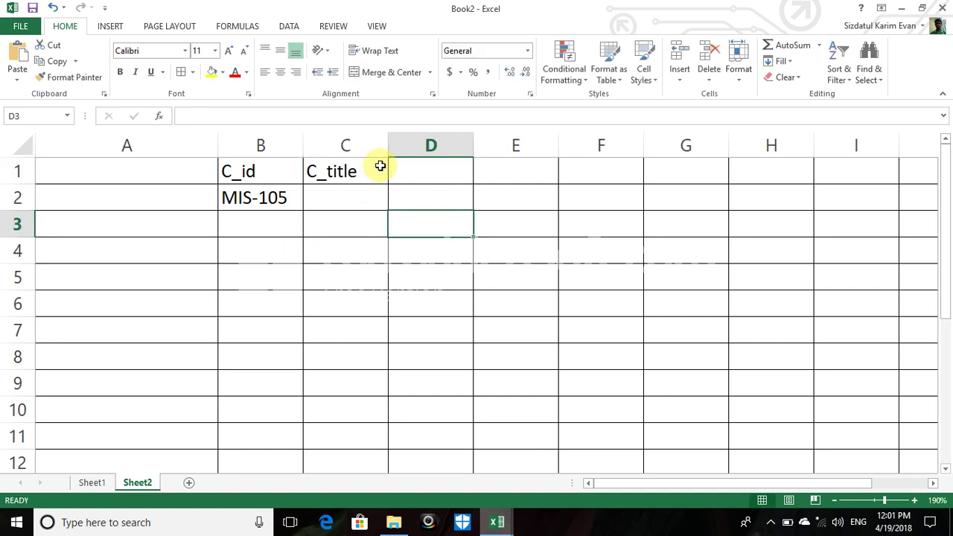
{"action": "left_click_drag", "start_coordinate": [388, 146], "coordinate": [491, 158]}
Enter 'Computer Information System' in C2 and widen column C to fit it.
{"action": "left_click", "coordinate": [345, 198]}
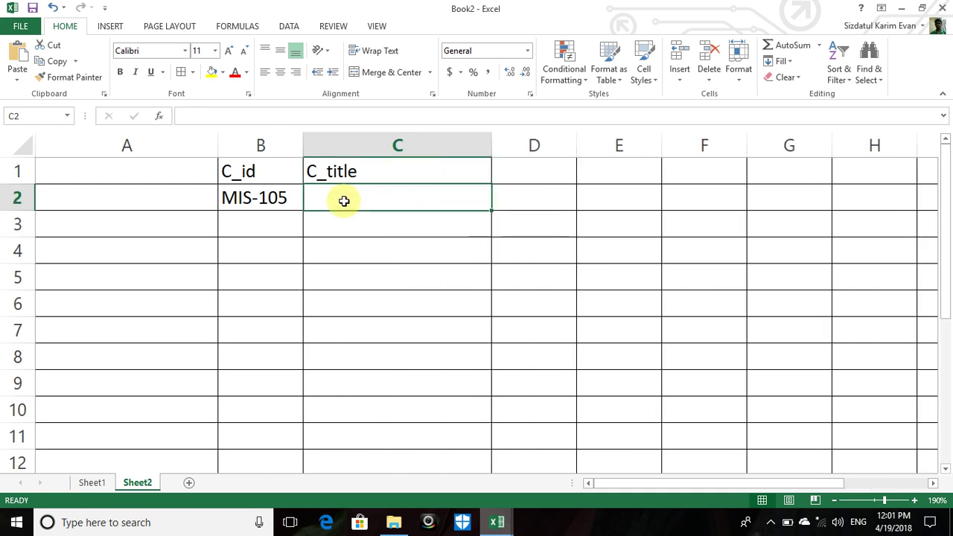
{"action": "type", "text": "Computer Information System"}
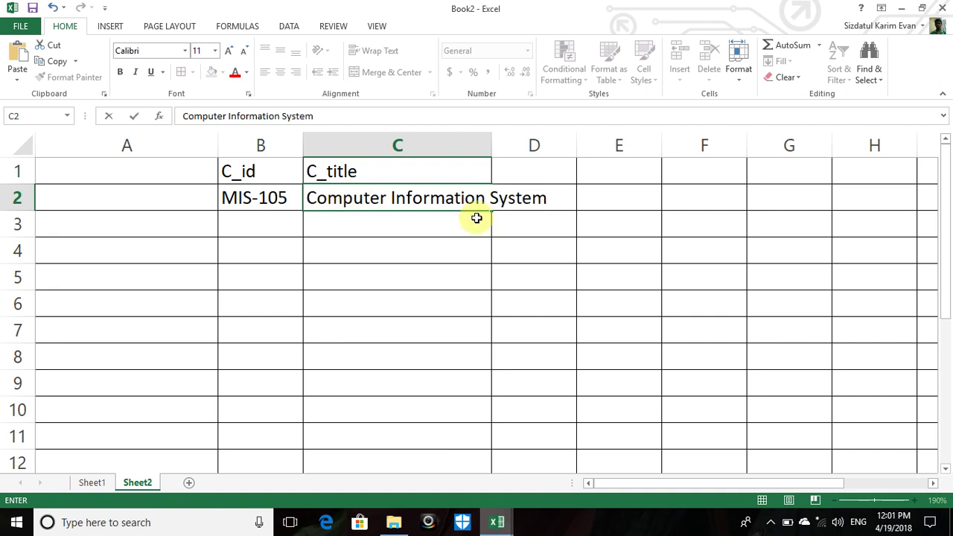
{"action": "left_click", "coordinate": [477, 218]}
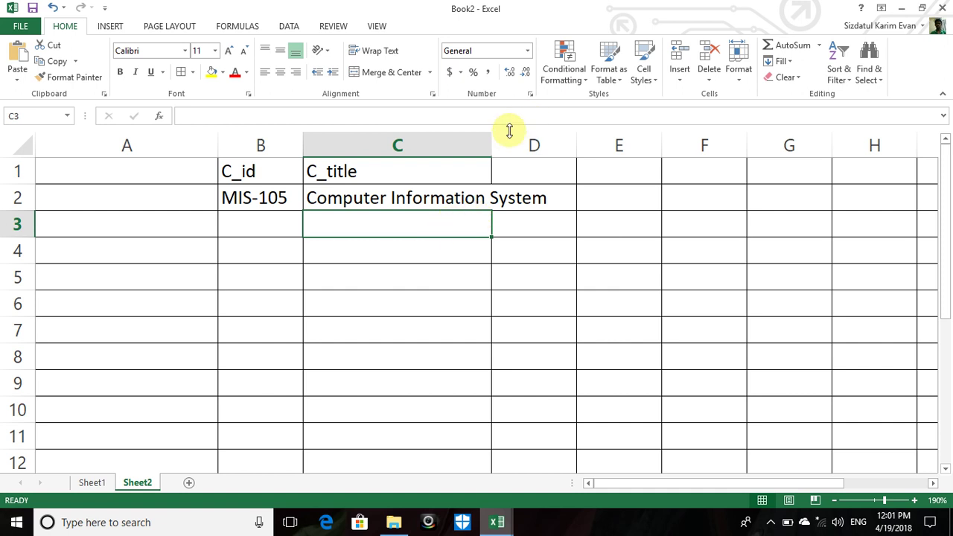
{"action": "left_click_drag", "start_coordinate": [490, 146], "coordinate": [572, 146]}
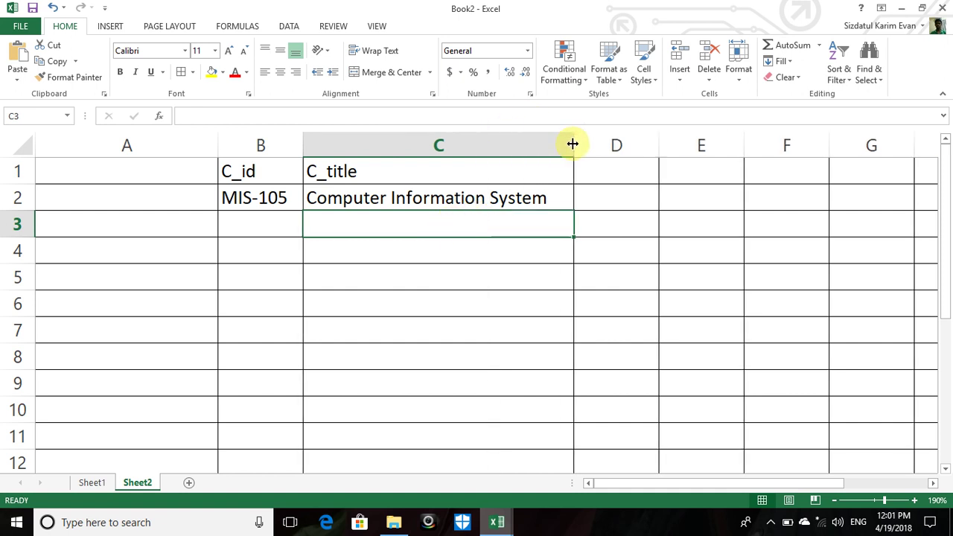
Add a Credit header in D1 with 3 in D2, and 2.96 in E2.
{"action": "left_click", "coordinate": [598, 180]}
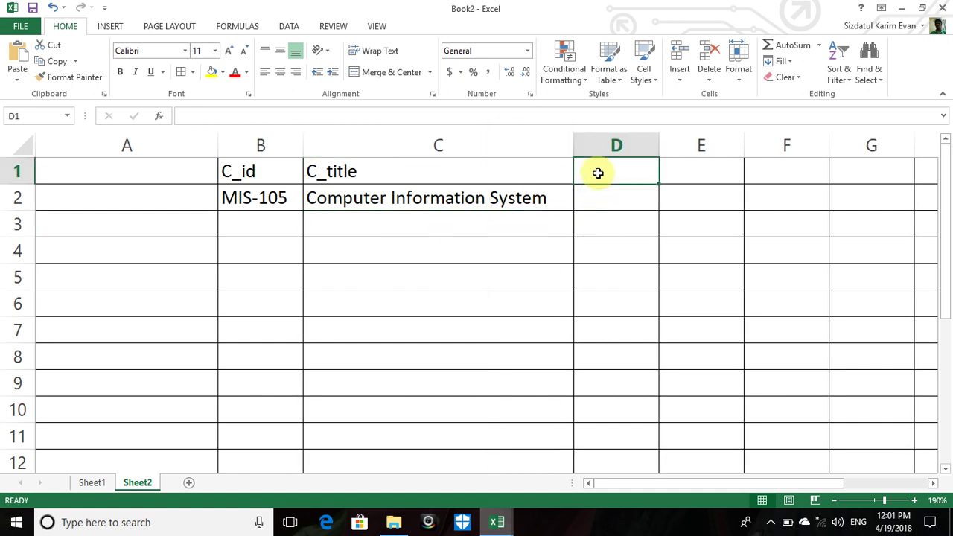
{"action": "type", "text": "Credit"}
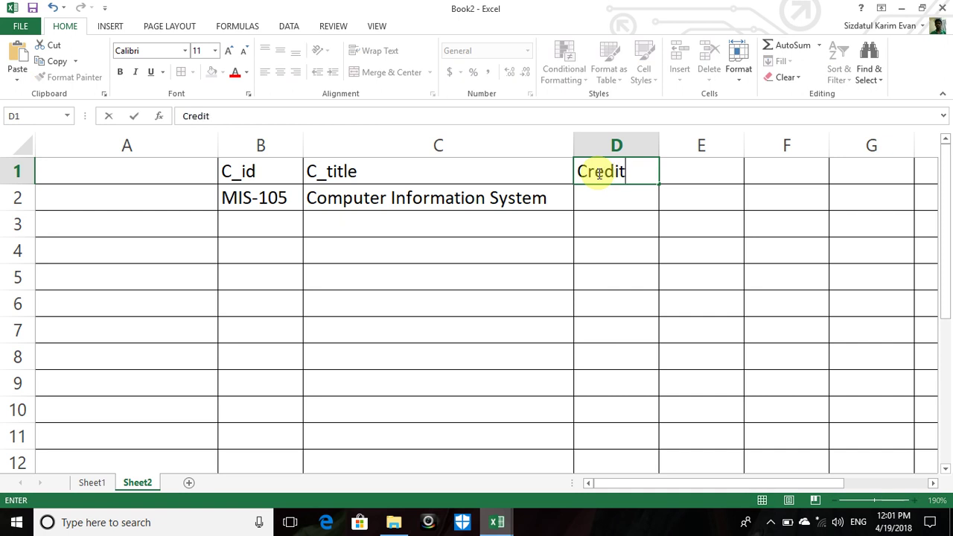
{"action": "key", "text": "Return"}
{"action": "type", "text": "3"}
{"action": "key", "text": "Tab"}
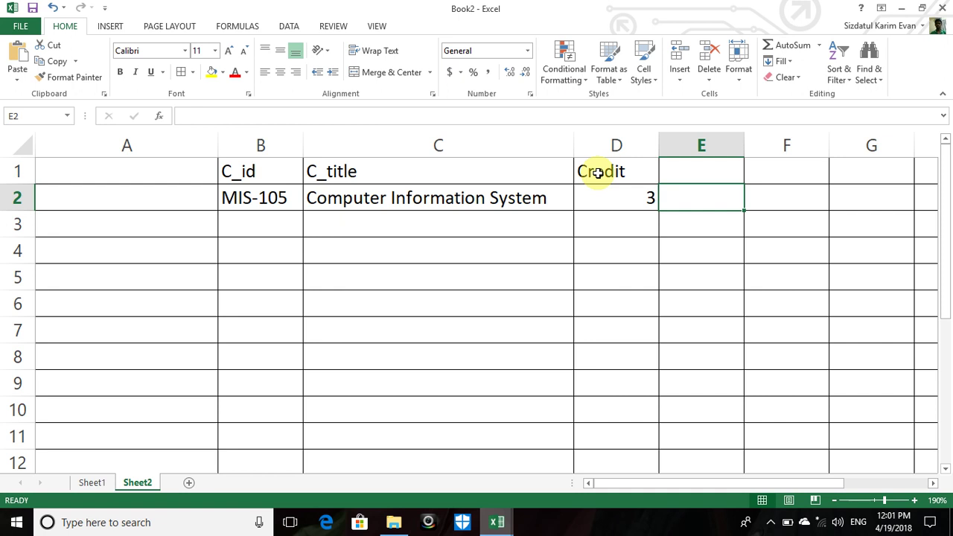
{"action": "type", "text": "3"}
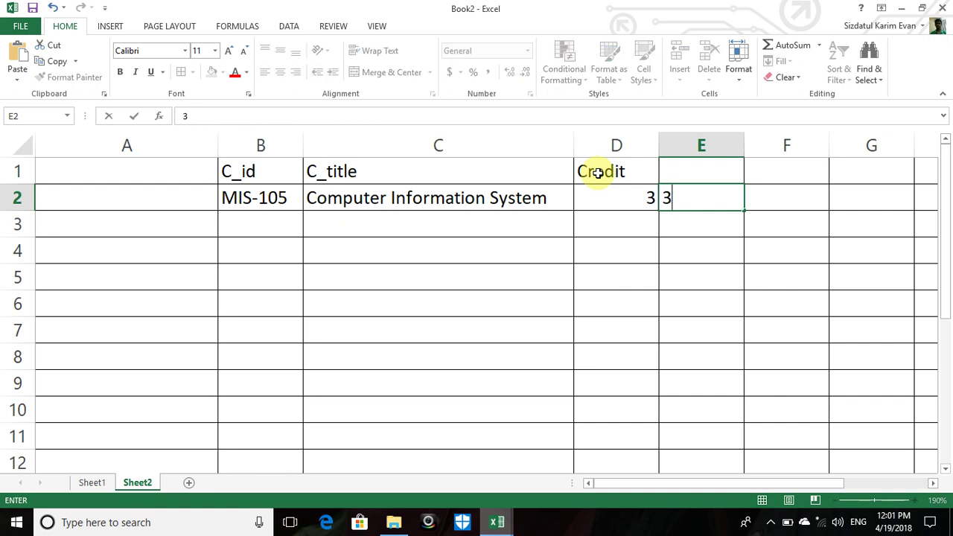
{"action": "key", "text": "Return"}
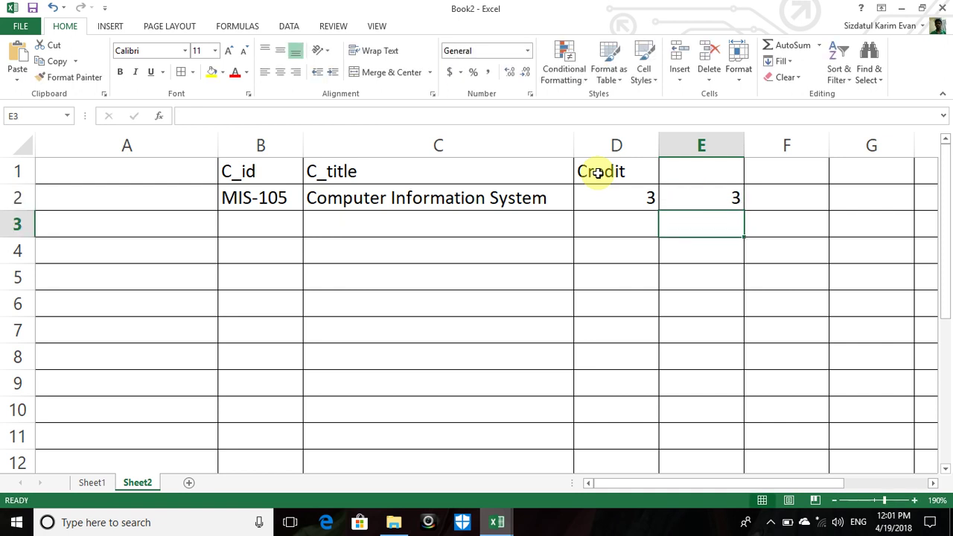
{"action": "key", "text": "Up"}
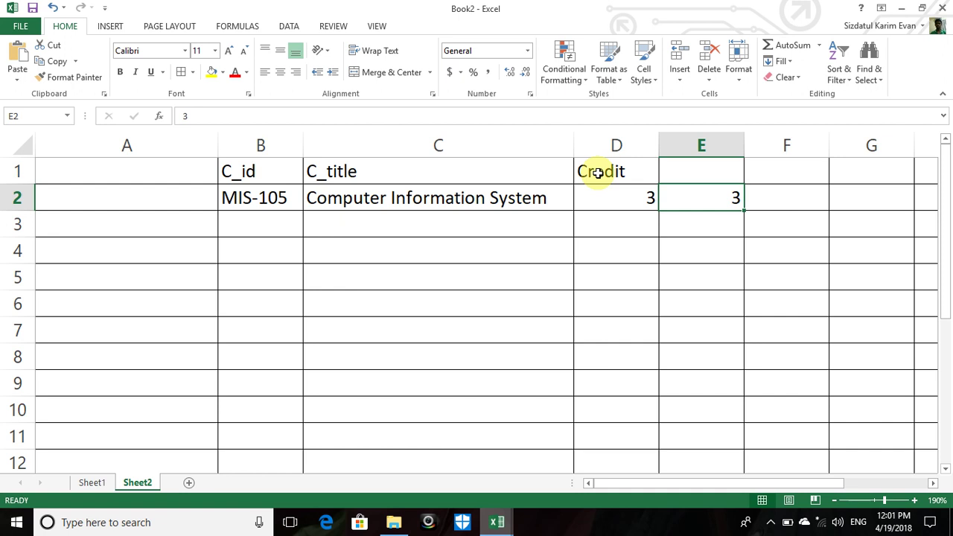
{"action": "type", "text": "2.96"}
{"action": "key", "text": "ctrl+Return"}
{"action": "key", "text": "Return"}
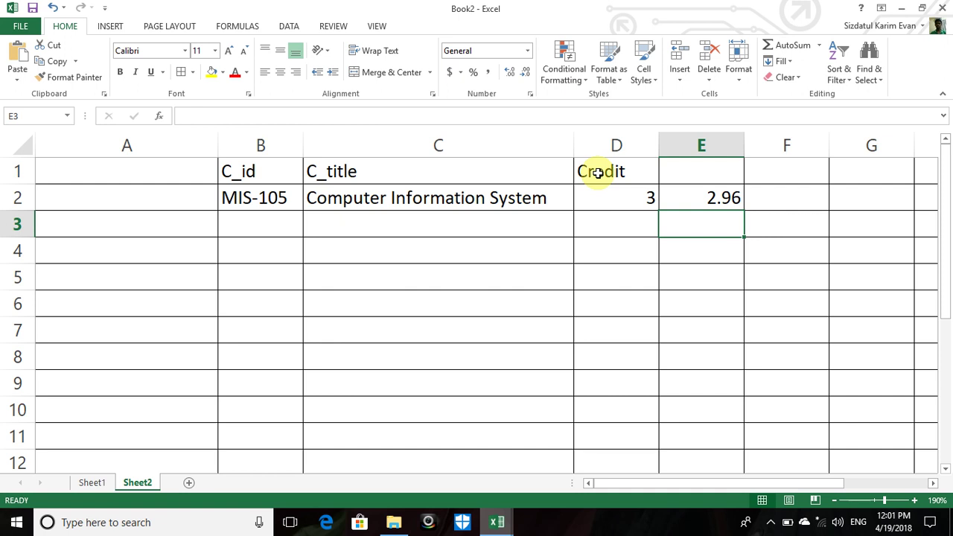
Enter 1 in A2 and the student_id header in A1.
{"action": "left_click", "coordinate": [180, 203]}
{"action": "double_click", "coordinate": [179, 203]}
{"action": "type", "text": "1"}
{"action": "key", "text": "Up"}
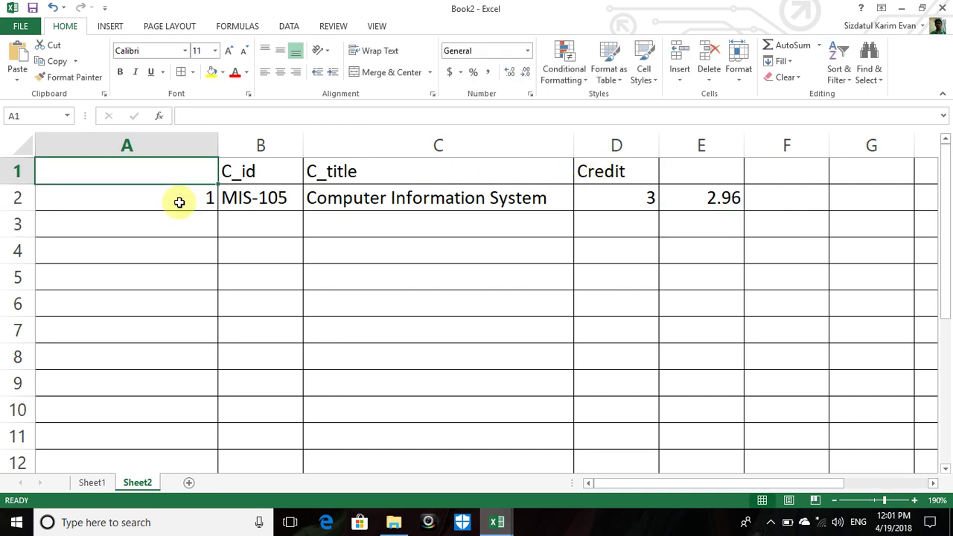
{"action": "type", "text": "su"}
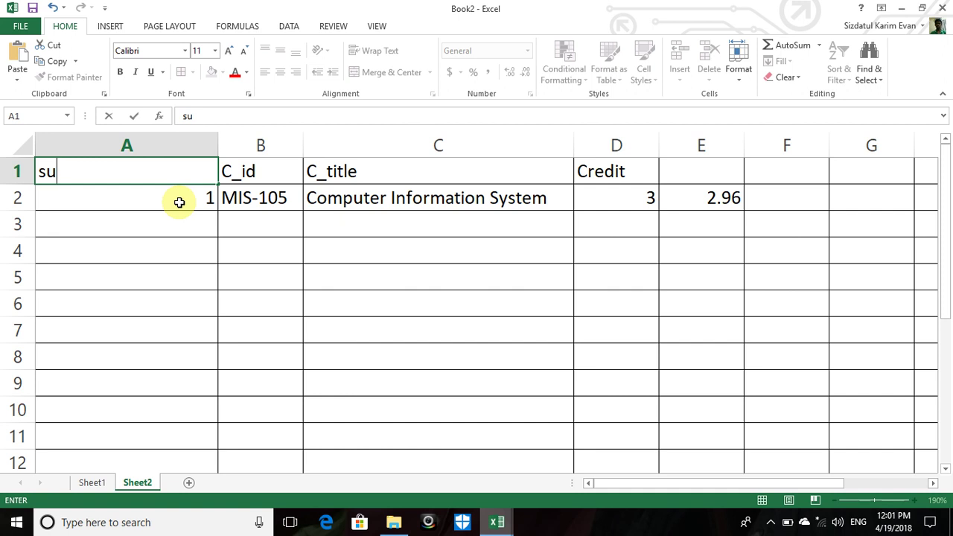
{"action": "key", "text": "BackSpace"}
{"action": "type", "text": "t"}
{"action": "type", "text": "udent_id"}
{"action": "key", "text": "Return"}
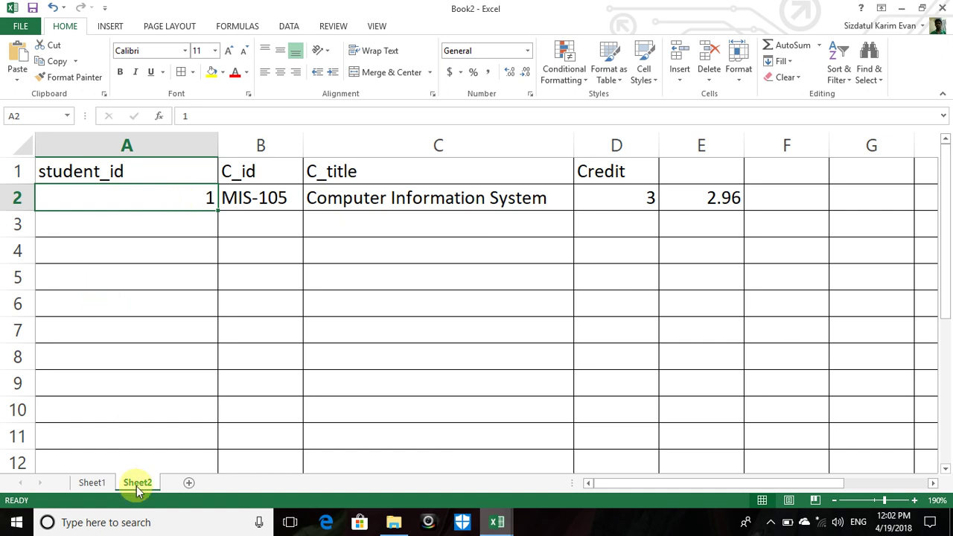
{"action": "left_click", "coordinate": [86, 484]}
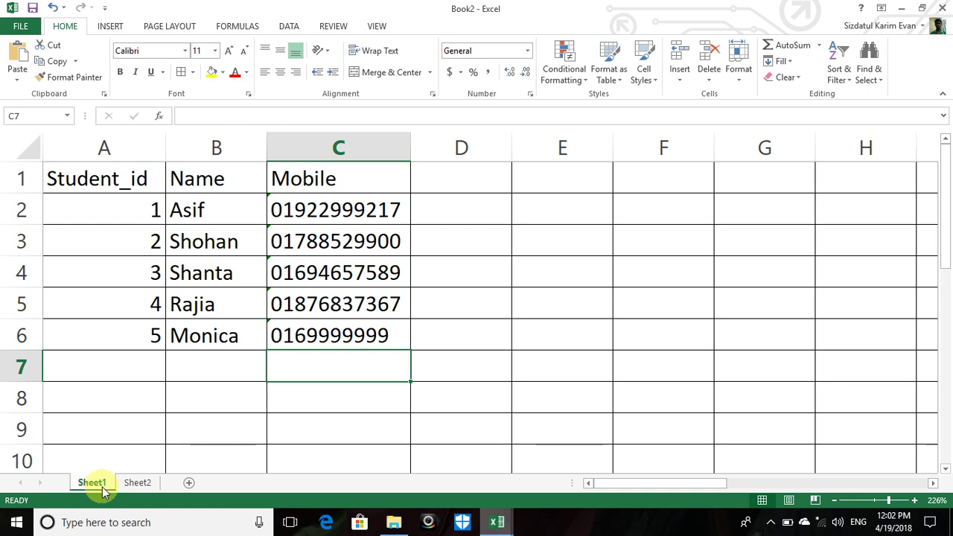
{"action": "left_click", "coordinate": [143, 483]}
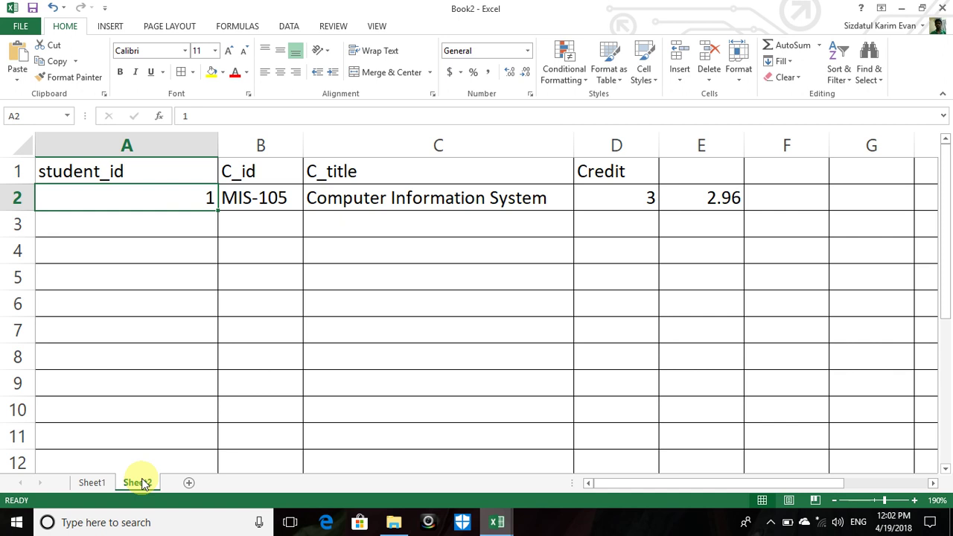
{"action": "left_click", "coordinate": [103, 486]}
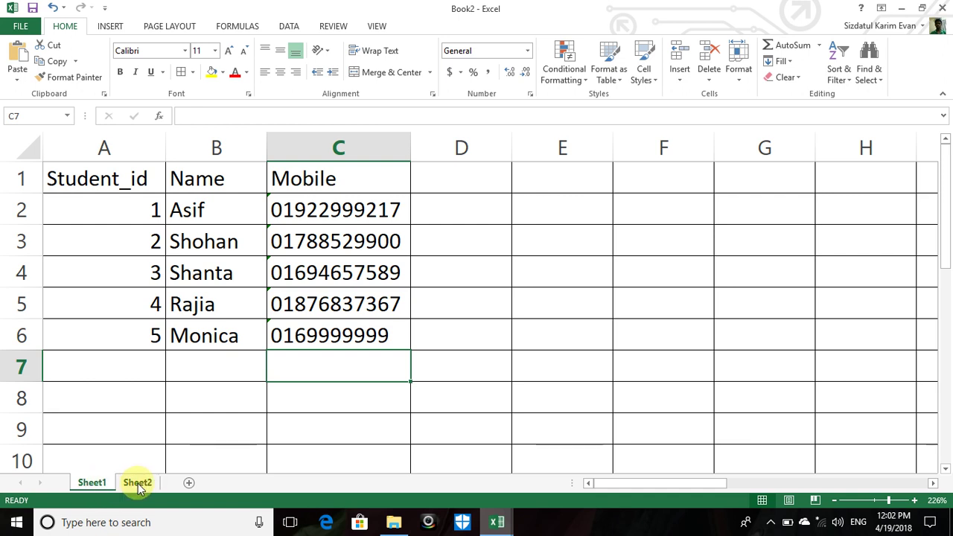
{"action": "left_click", "coordinate": [138, 484]}
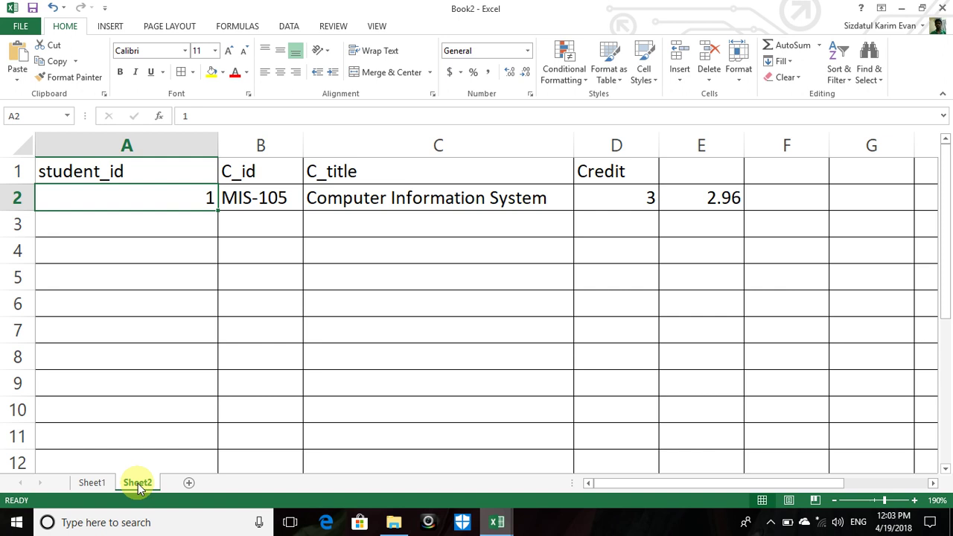
Add a GPA header in E1 and student id 1 in A3.
{"action": "left_click", "coordinate": [696, 168]}
{"action": "type", "text": "GPA"}
{"action": "key", "text": "Return"}
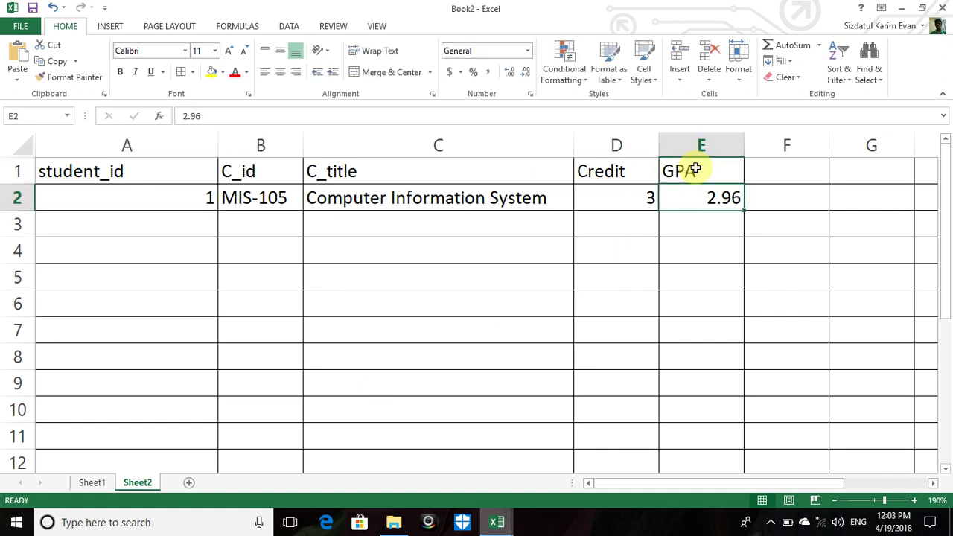
{"action": "left_click", "coordinate": [160, 221]}
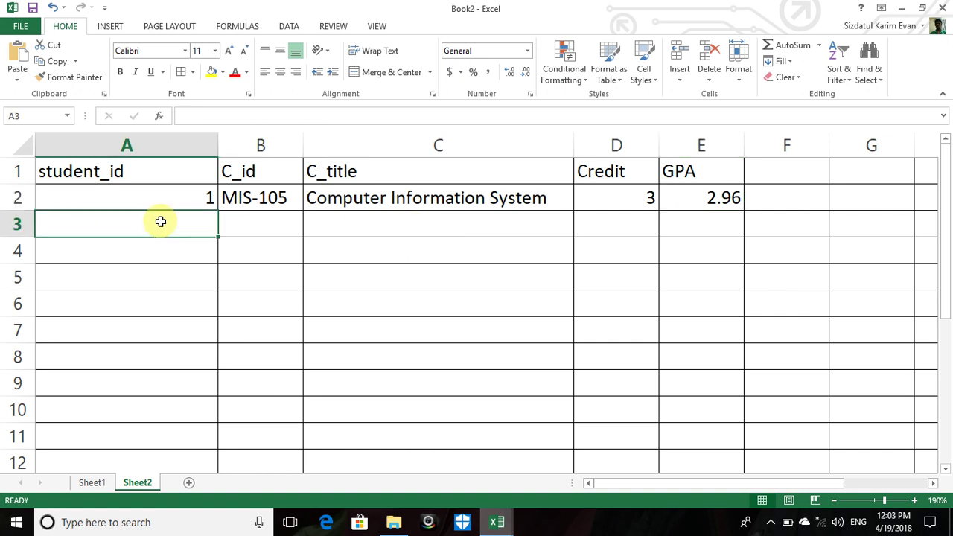
{"action": "double_click", "coordinate": [160, 221]}
{"action": "type", "text": "1"}
{"action": "key", "text": "Tab"}
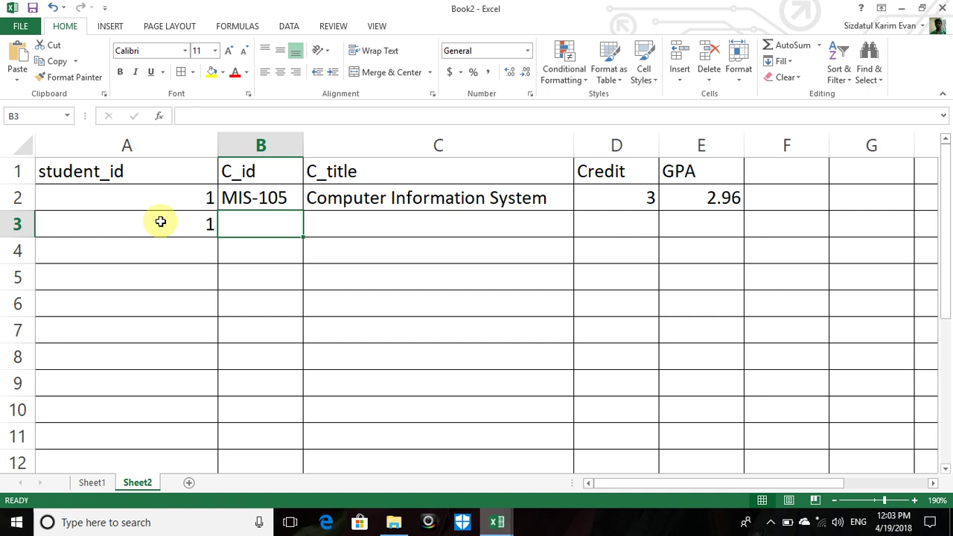
Fill row 3 with BUS-172, Statistics, 3 credits and GPA 2.6.
{"action": "type", "text": "BUS-172"}
{"action": "key", "text": "Tab"}
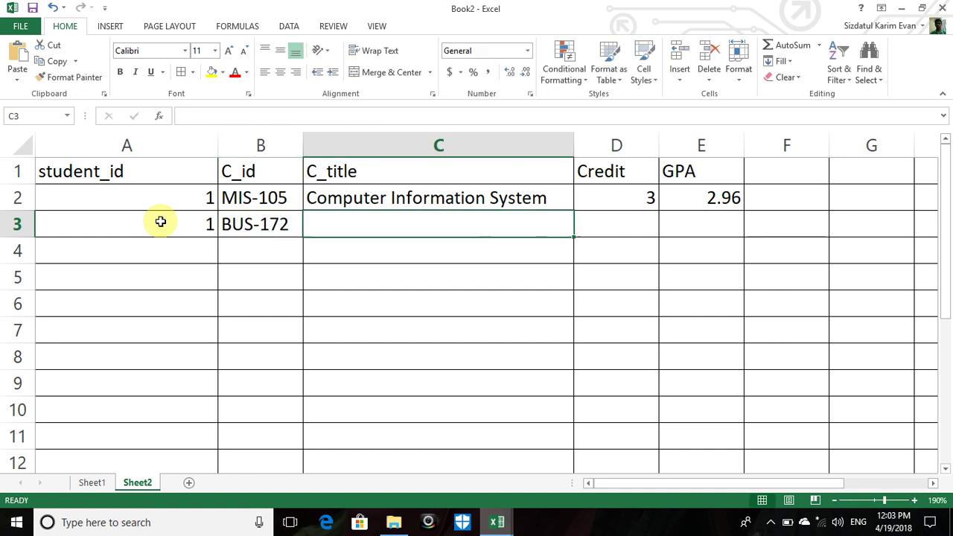
{"action": "type", "text": "Statistics"}
{"action": "key", "text": "ctrl+Return"}
{"action": "key", "text": "Tab"}
{"action": "type", "text": "3"}
{"action": "key", "text": "Tab"}
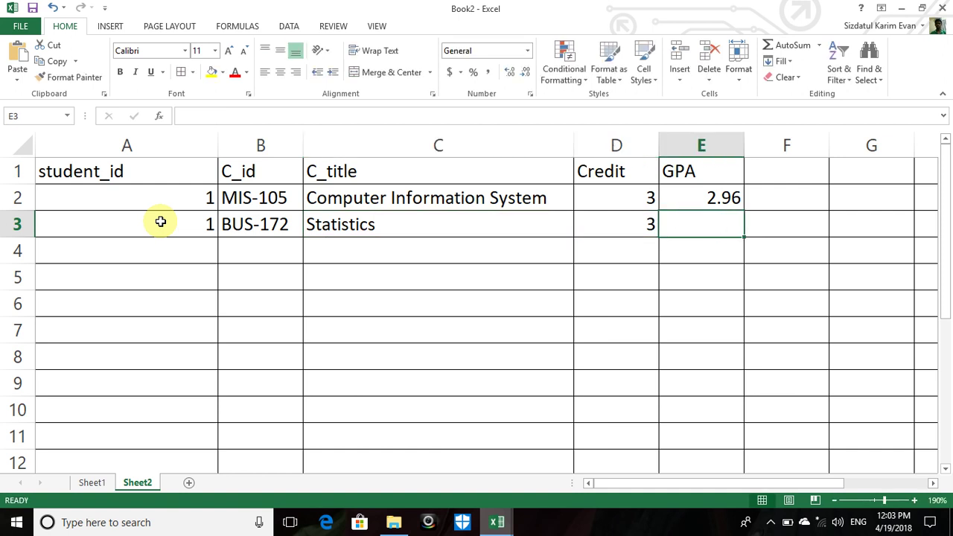
{"action": "type", "text": "2.6"}
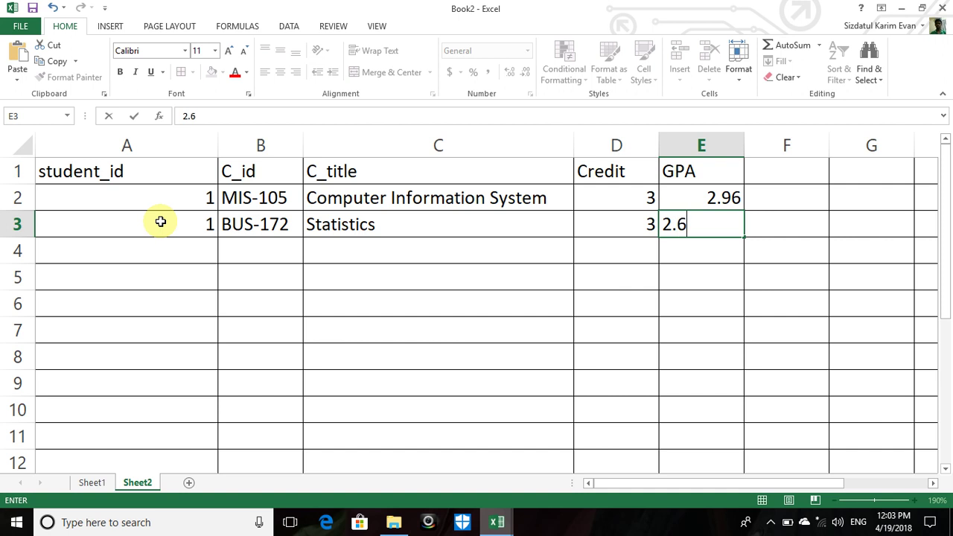
{"action": "key", "text": "Return"}
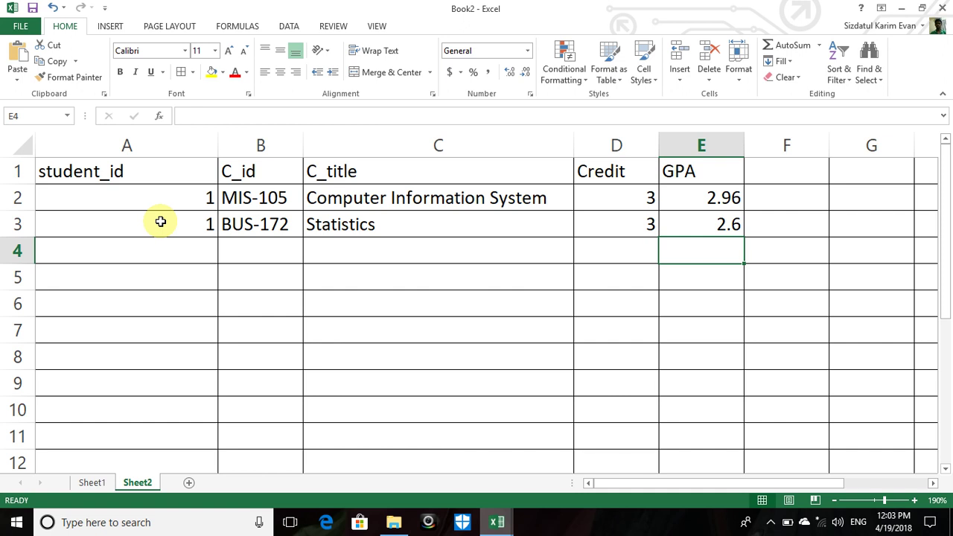
{"action": "type", "text": "2"}
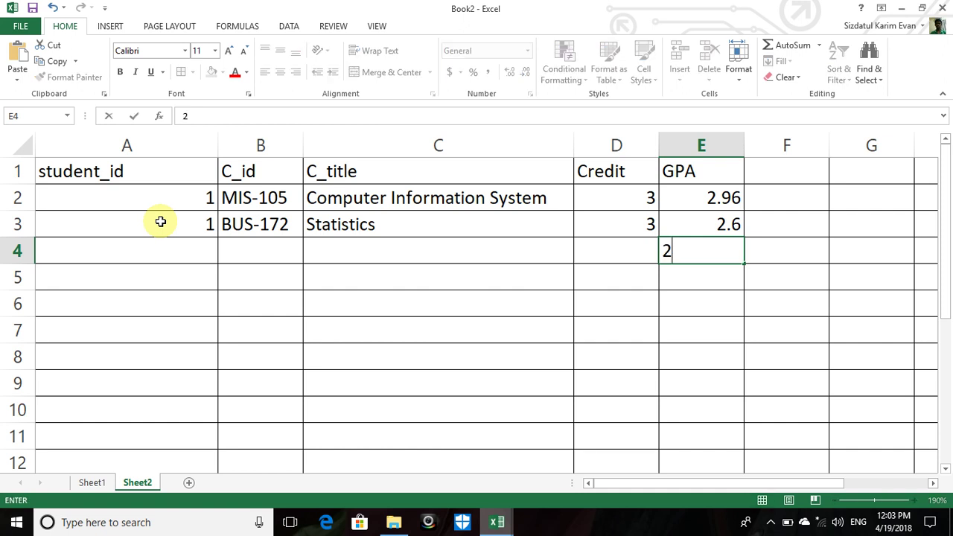
{"action": "key", "text": "Escape"}
{"action": "key", "text": "Left"}
{"action": "key", "text": "Left"}
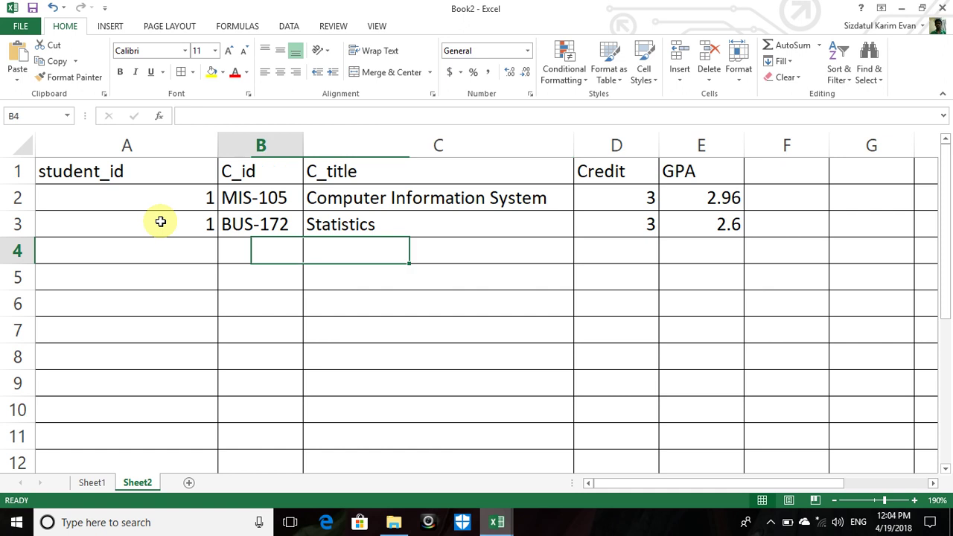
{"action": "key", "text": "Left"}
{"action": "key", "text": "Left"}
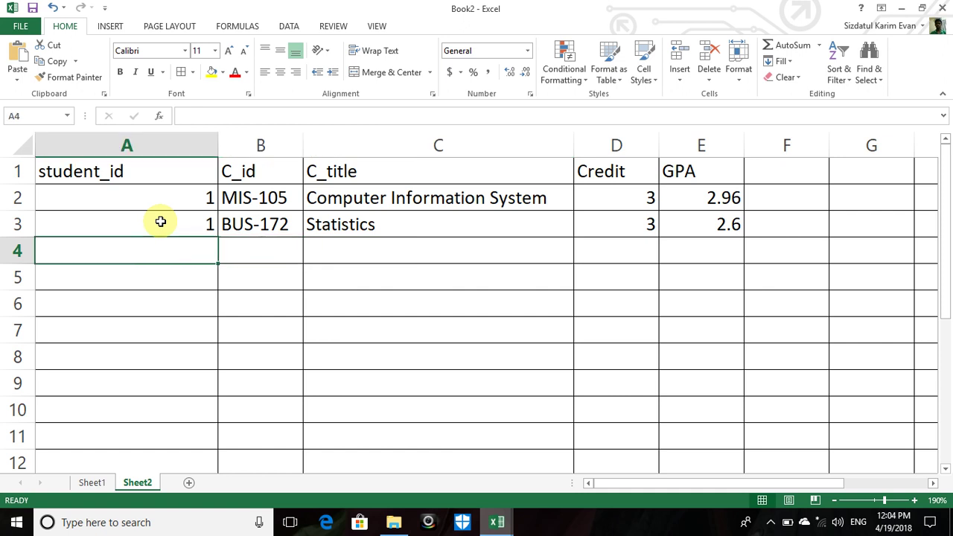
{"action": "left_click", "coordinate": [94, 483]}
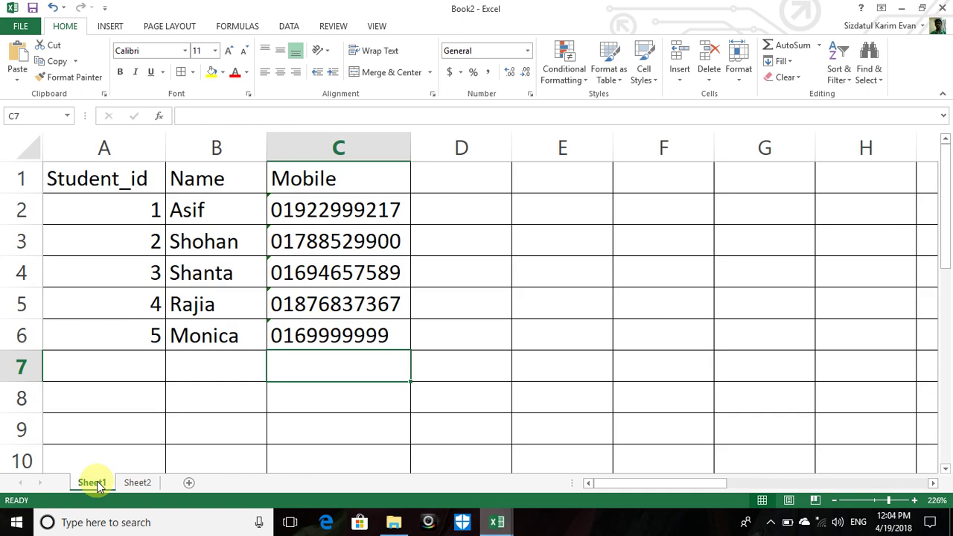
{"action": "left_click", "coordinate": [139, 483]}
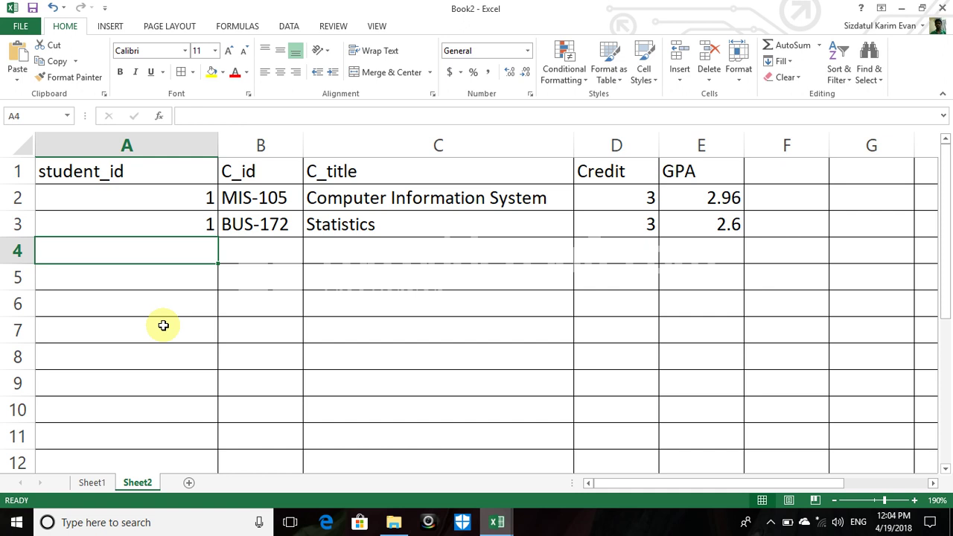
Fill row 4 with 2, BUS-172, Statistics, 3 and 3.7, then add a new worksheet.
{"action": "type", "text": "2"}
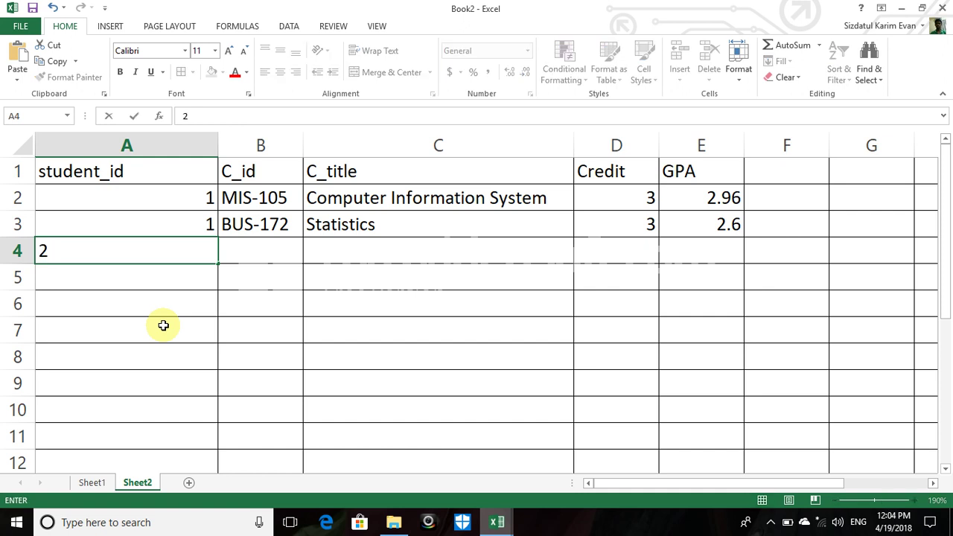
{"action": "key", "text": "Tab"}
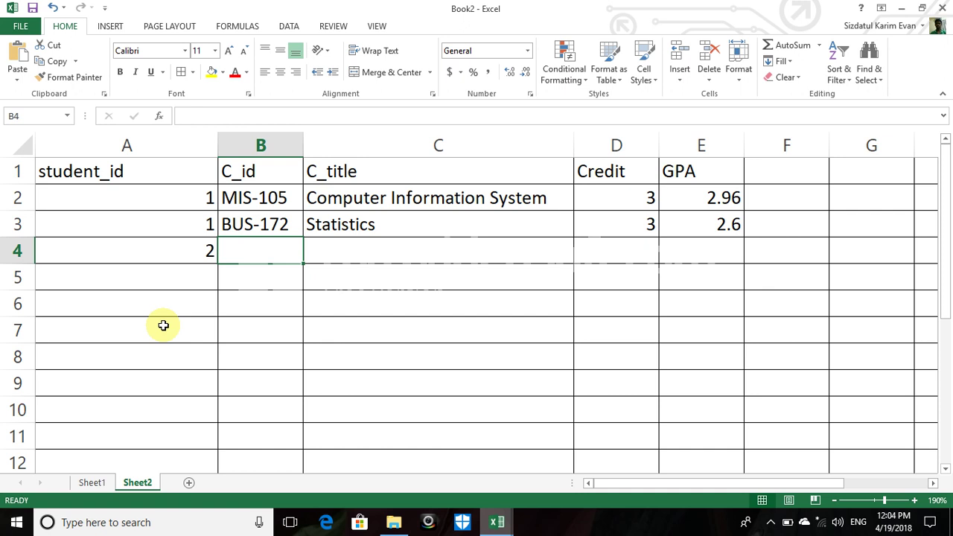
{"action": "type", "text": "B"}
{"action": "key", "text": "Tab"}
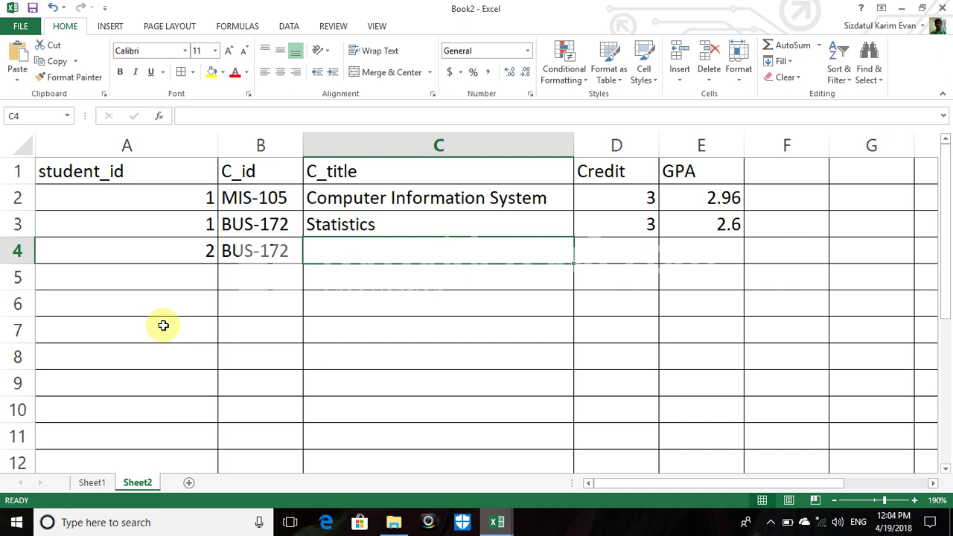
{"action": "type", "text": "S"}
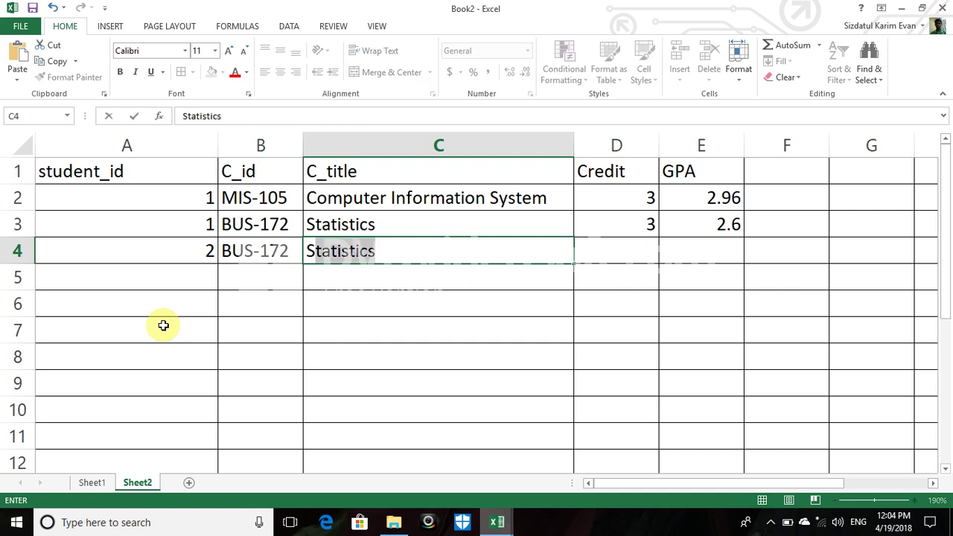
{"action": "key", "text": "Tab"}
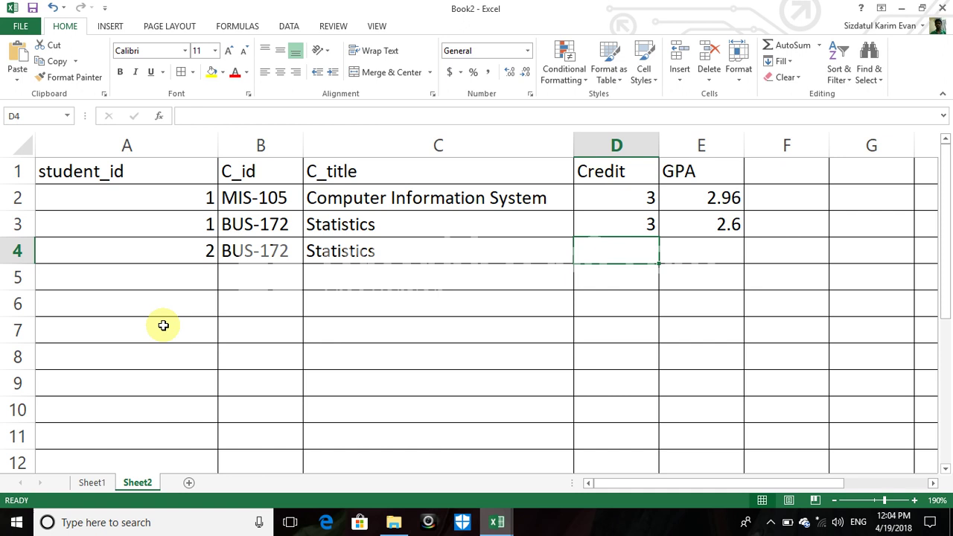
{"action": "type", "text": "3"}
{"action": "key", "text": "Tab"}
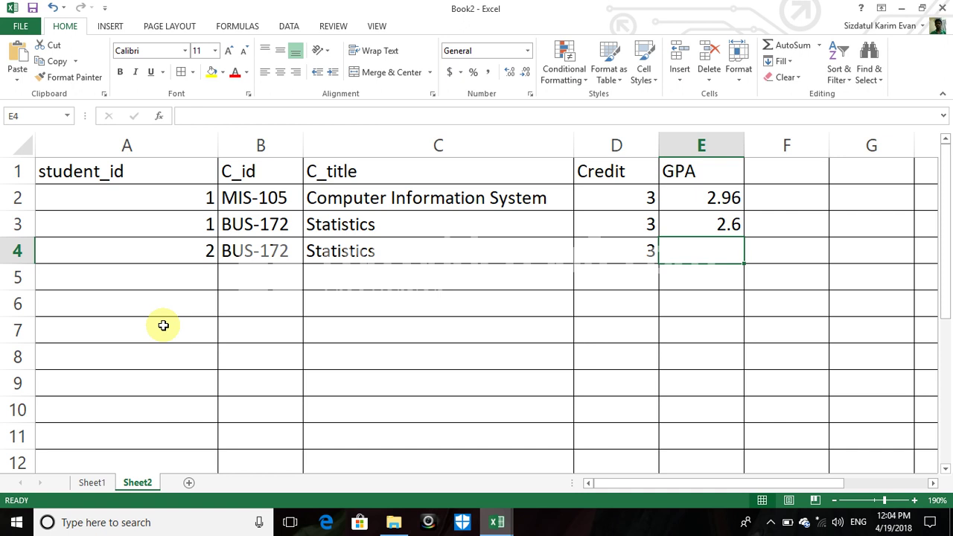
{"action": "type", "text": "3.7"}
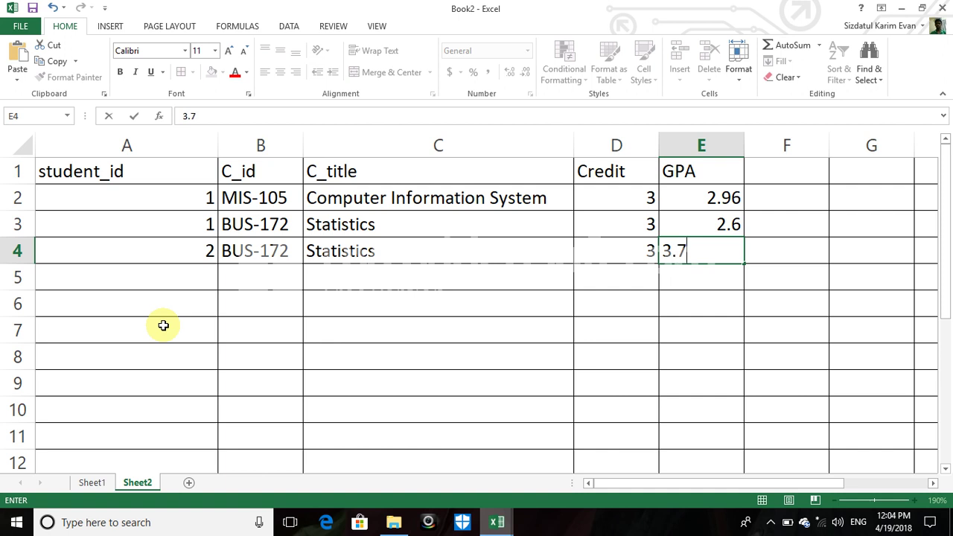
{"action": "key", "text": "Return"}
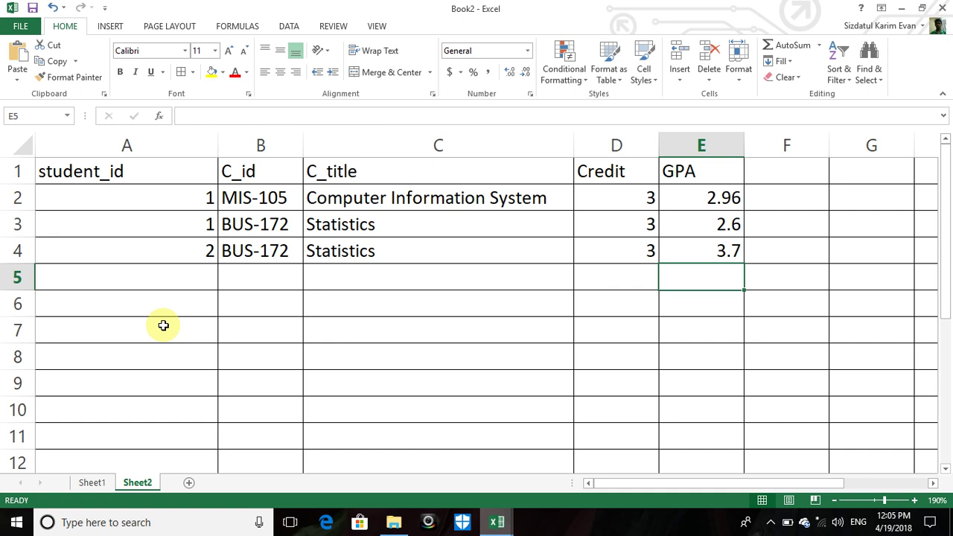
{"action": "left_click", "coordinate": [189, 484]}
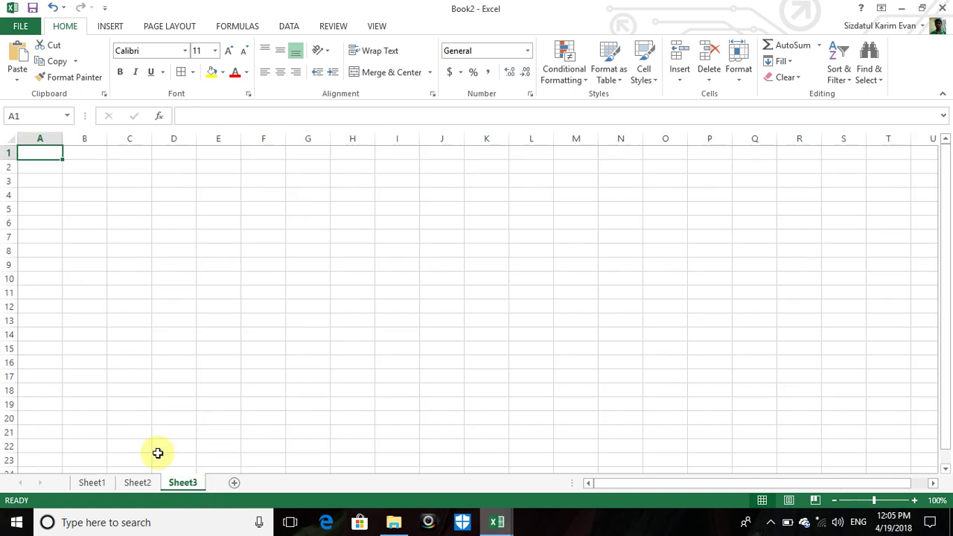
{"action": "left_click", "coordinate": [139, 483]}
{"action": "left_click", "coordinate": [239, 173]}
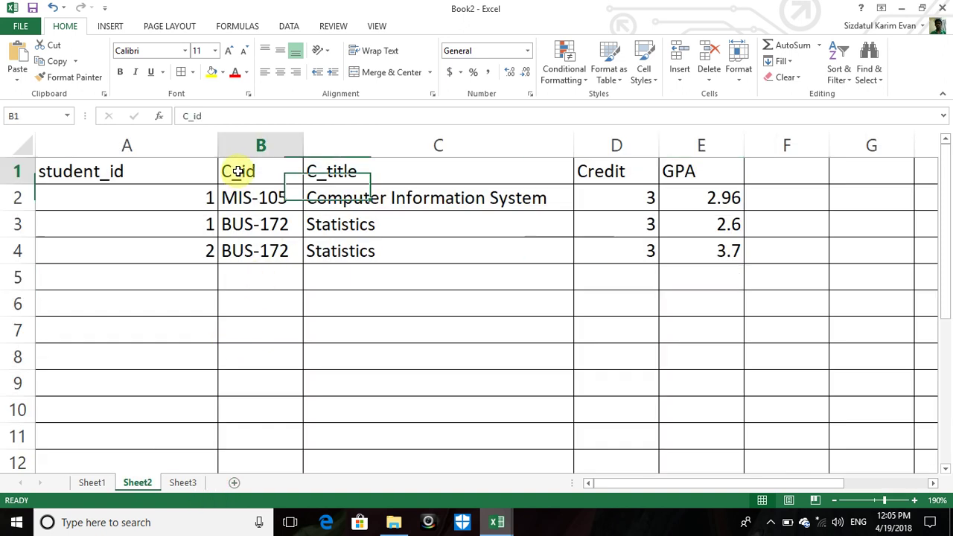
{"action": "left_click_drag", "start_coordinate": [238, 172], "coordinate": [408, 214]}
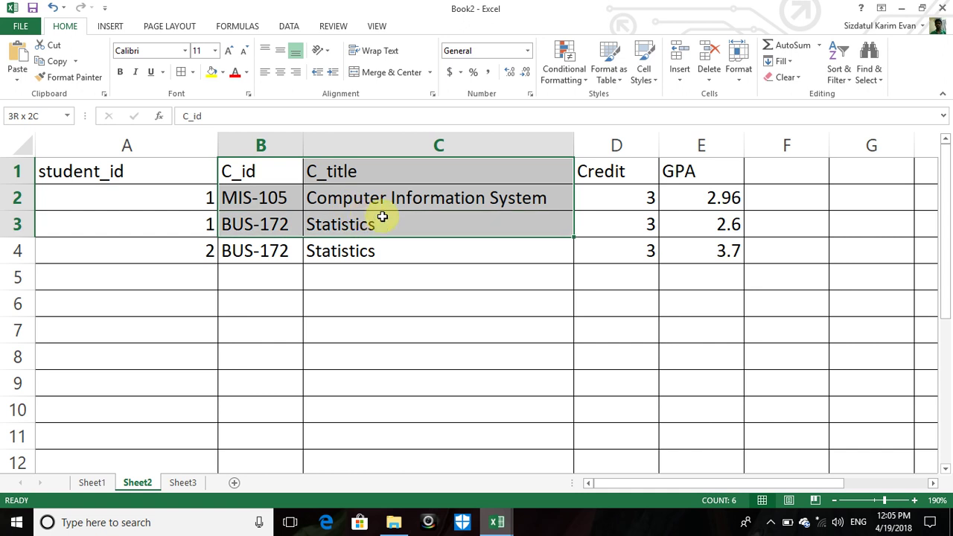
{"action": "left_click_drag", "start_coordinate": [408, 214], "coordinate": [615, 214]}
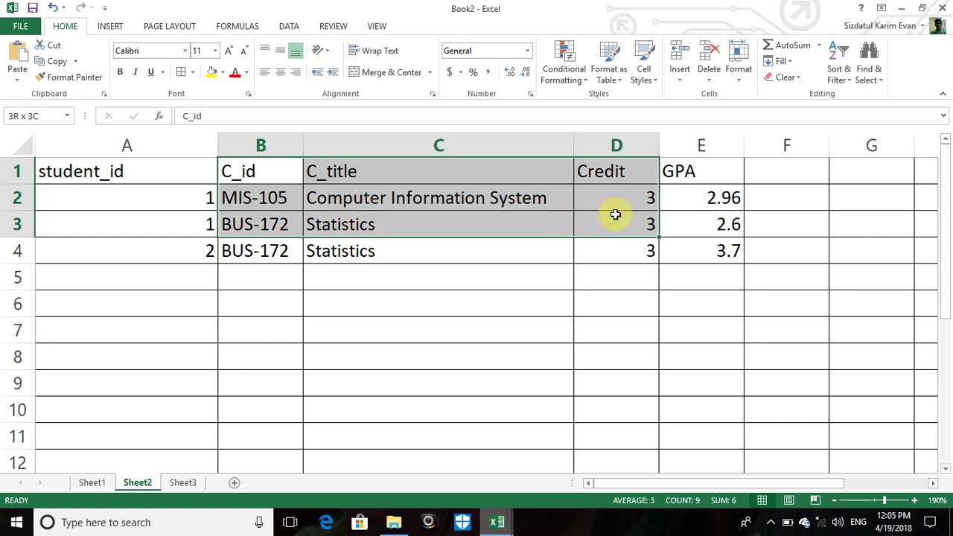
{"action": "key", "text": "ctrl+c"}
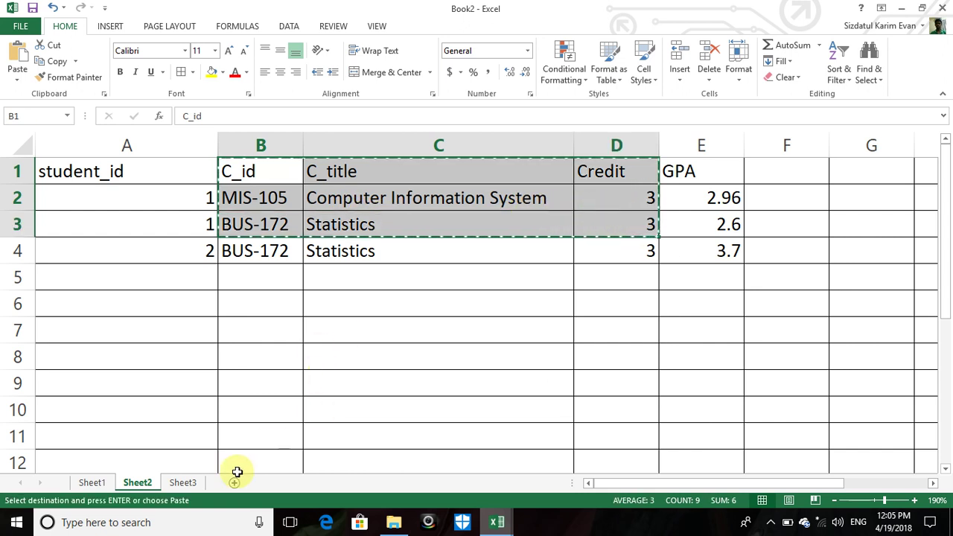
{"action": "left_click", "coordinate": [179, 483]}
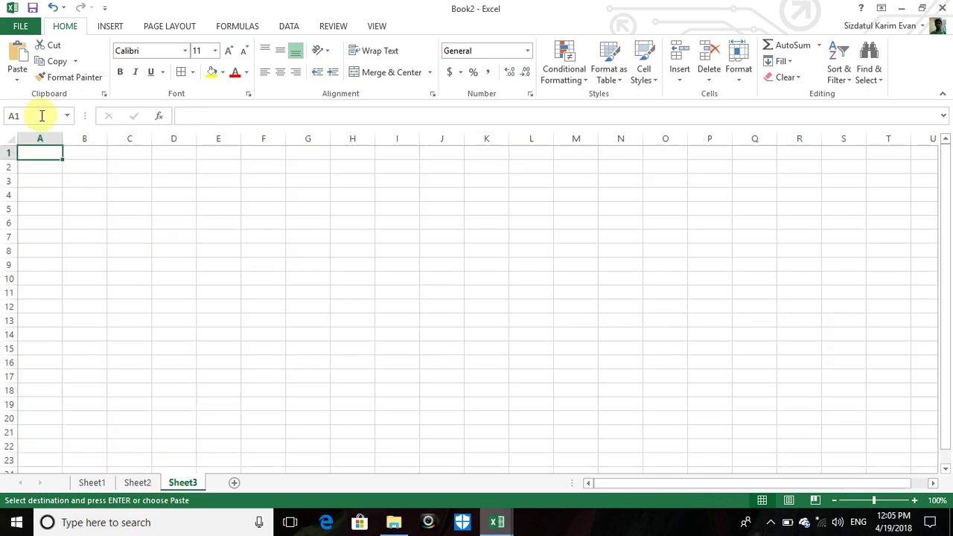
{"action": "key", "text": "ctrl+v"}
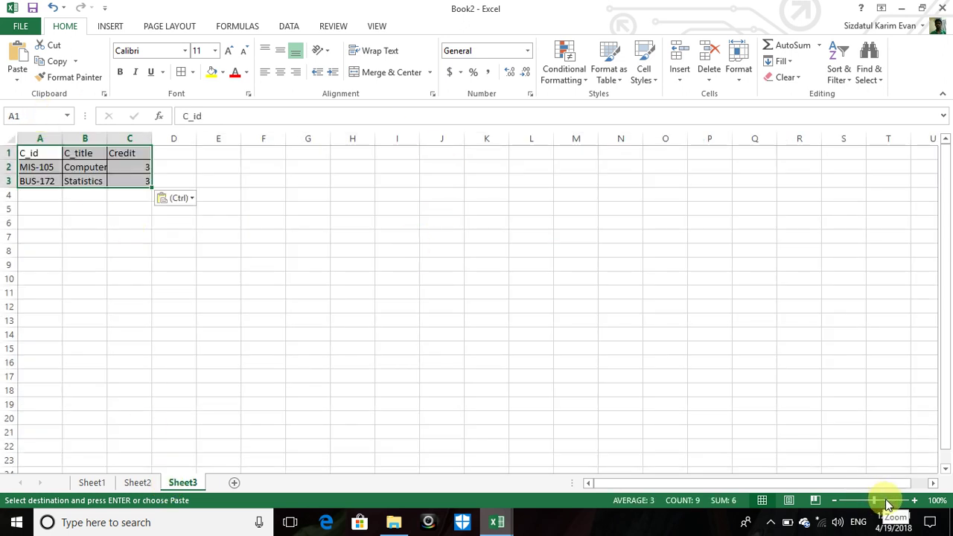
{"action": "left_click_drag", "start_coordinate": [874, 501], "coordinate": [886, 500]}
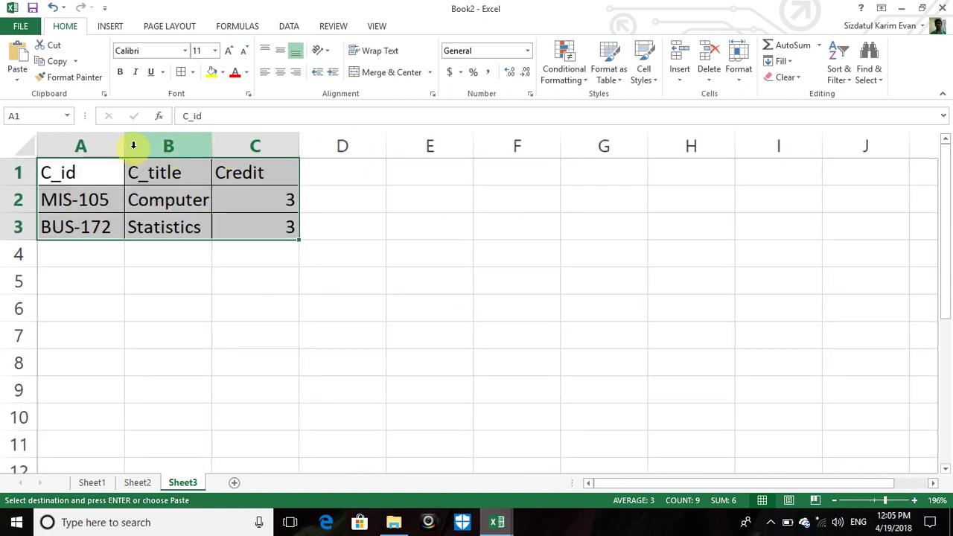
{"action": "double_click", "coordinate": [125, 142]}
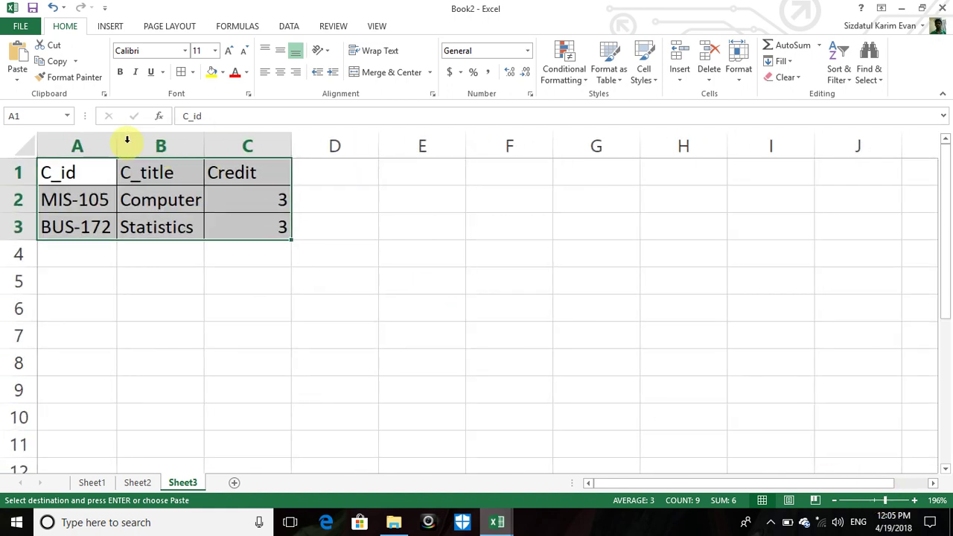
{"action": "double_click", "coordinate": [203, 144]}
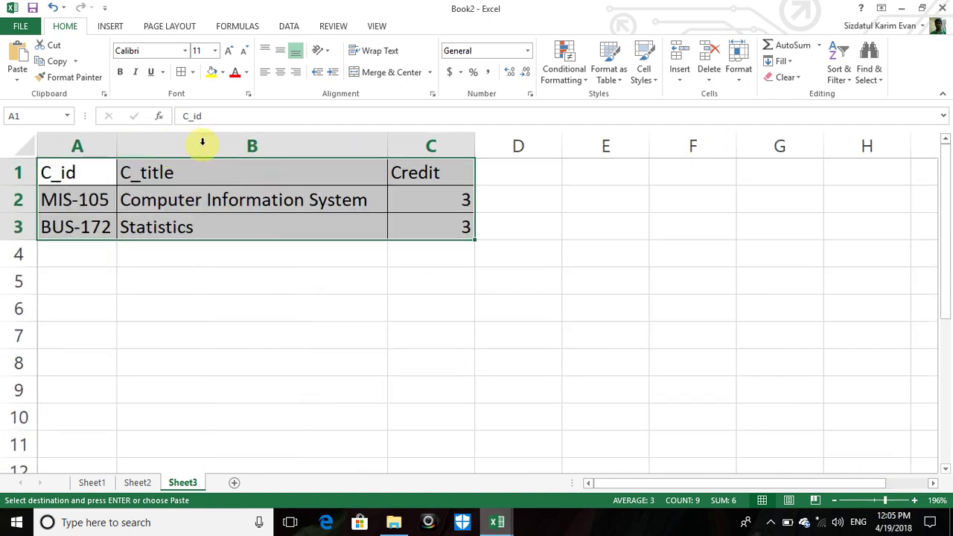
{"action": "left_click", "coordinate": [201, 334]}
{"action": "left_click", "coordinate": [135, 483]}
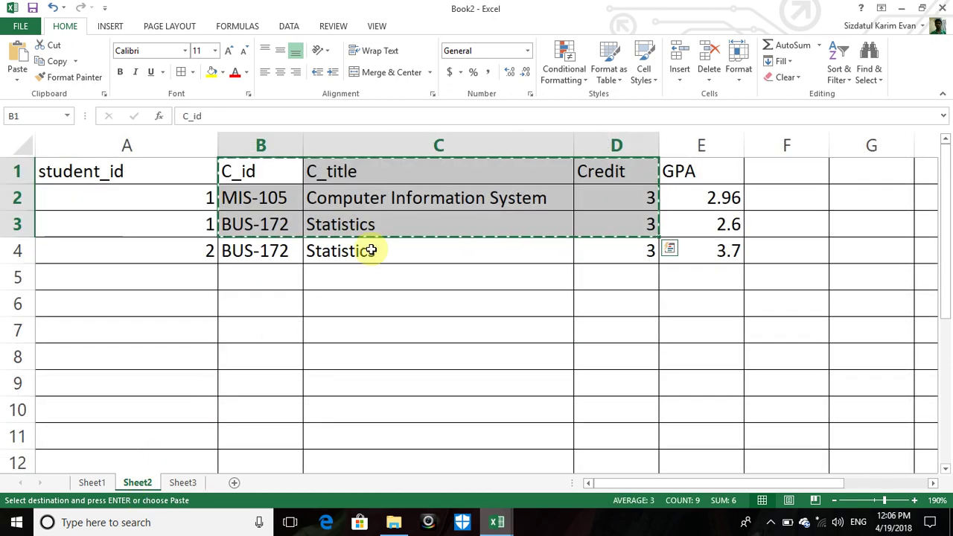
{"action": "mouse_move", "coordinate": [245, 166]}
{"action": "left_mouse_down"}
{"action": "mouse_move", "coordinate": [580, 207]}
{"action": "mouse_move", "coordinate": [566, 230]}
{"action": "left_mouse_up"}
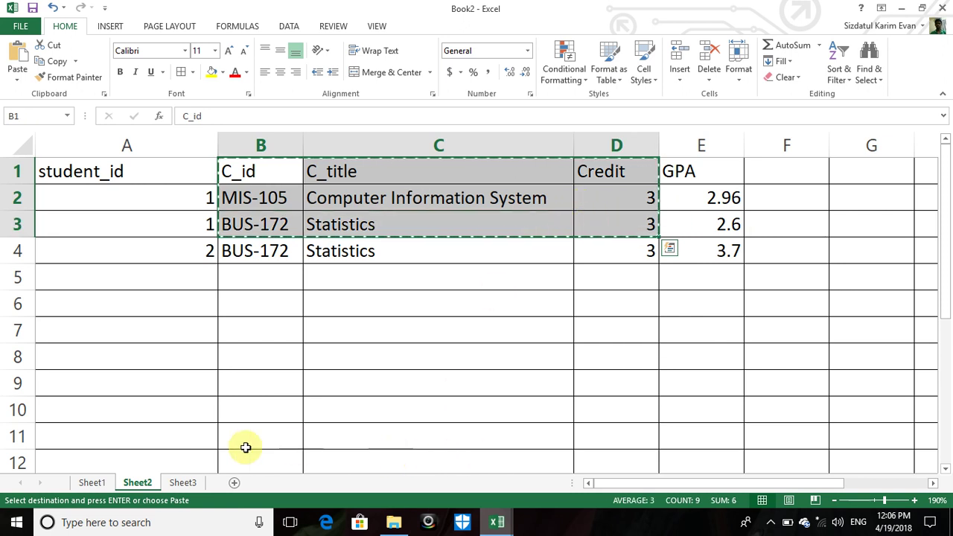
{"action": "left_click", "coordinate": [183, 485]}
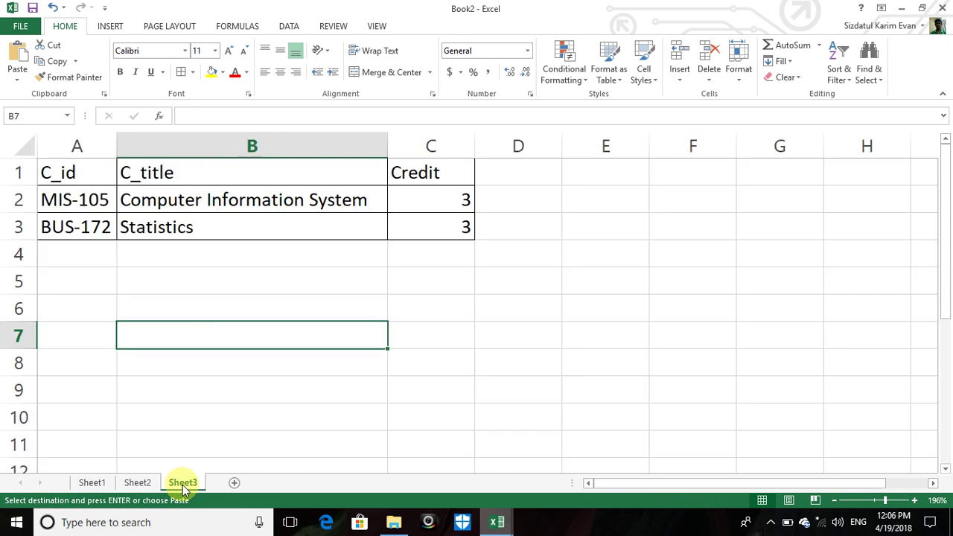
Make Sheet3's C_id, C_title, Credit headers red on dark grey, then return to Sheet2.
{"action": "left_click", "coordinate": [106, 256]}
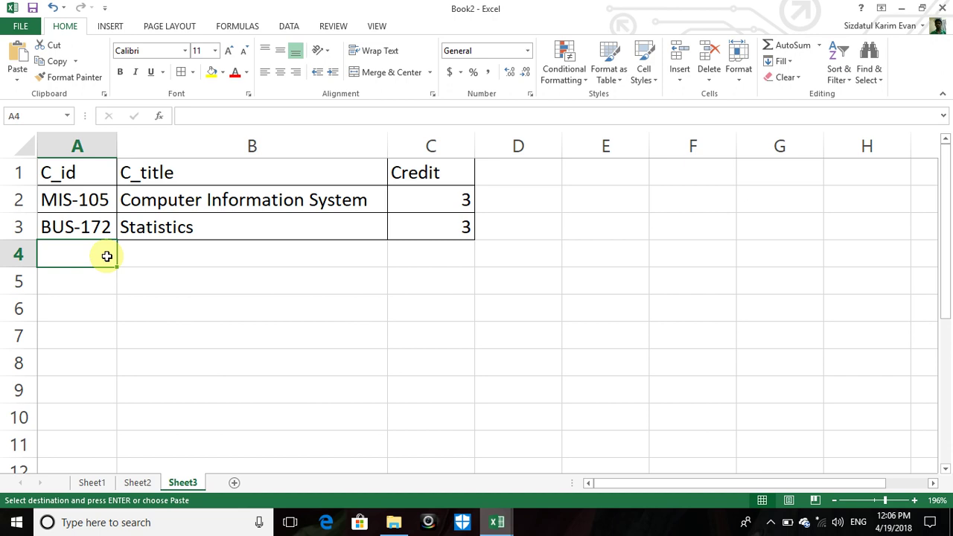
{"action": "left_click_drag", "start_coordinate": [67, 172], "coordinate": [400, 175]}
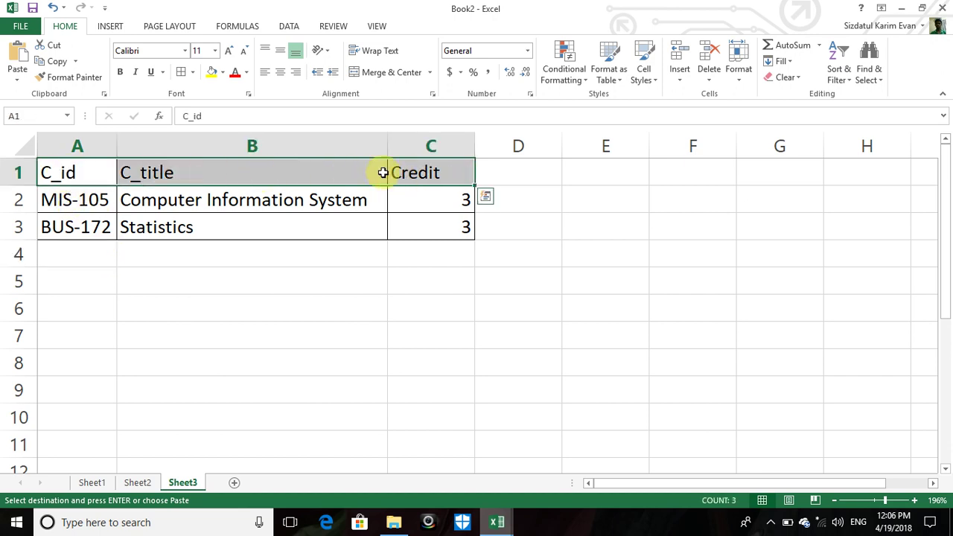
{"action": "left_click", "coordinate": [235, 74]}
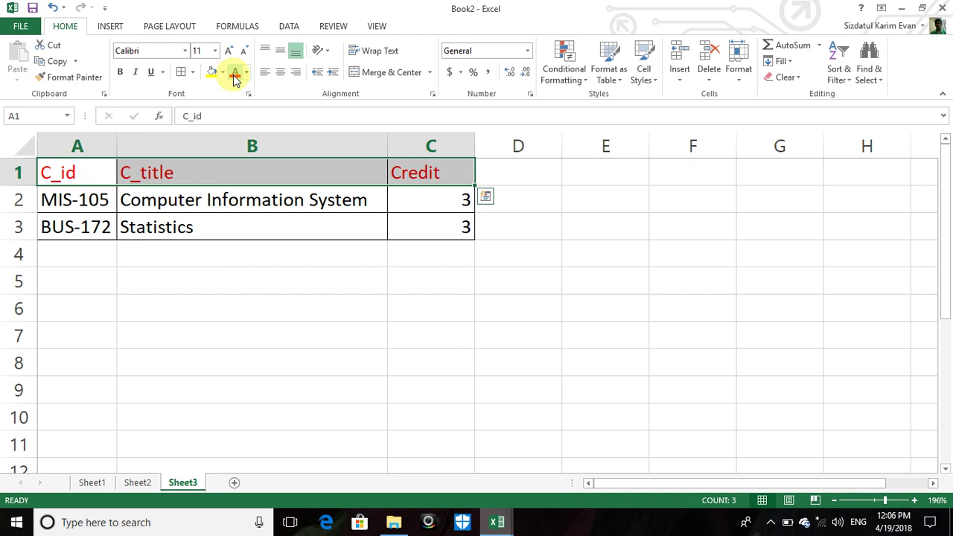
{"action": "left_click", "coordinate": [222, 72]}
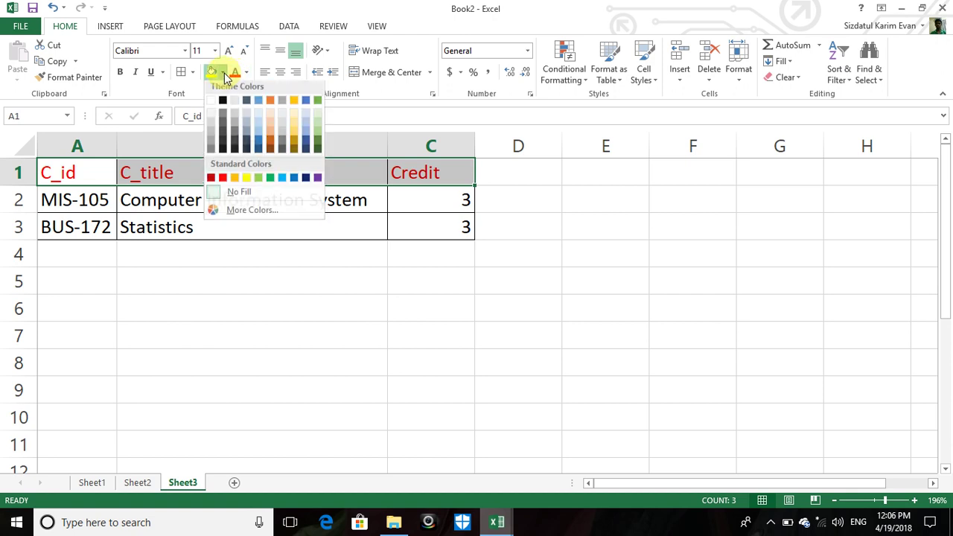
{"action": "left_click", "coordinate": [225, 119]}
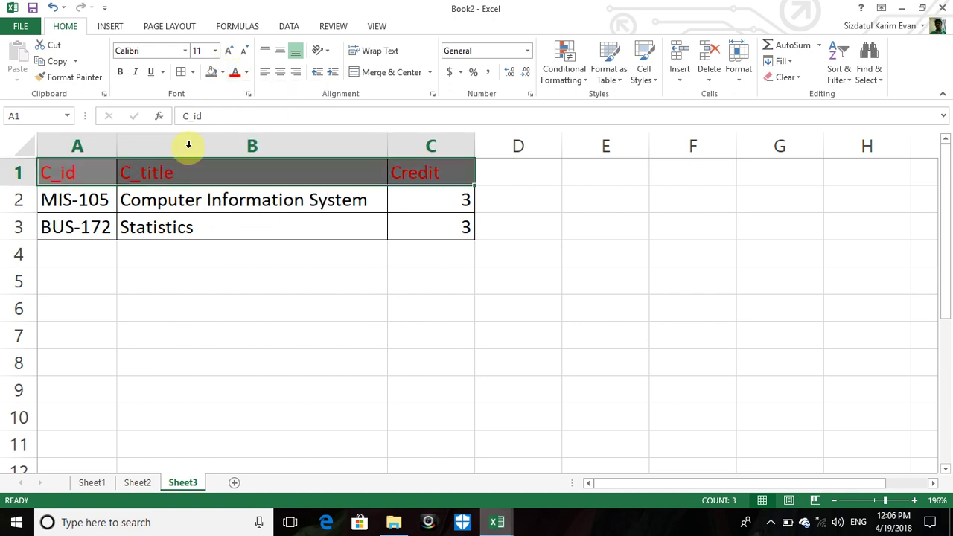
{"action": "left_click", "coordinate": [100, 258]}
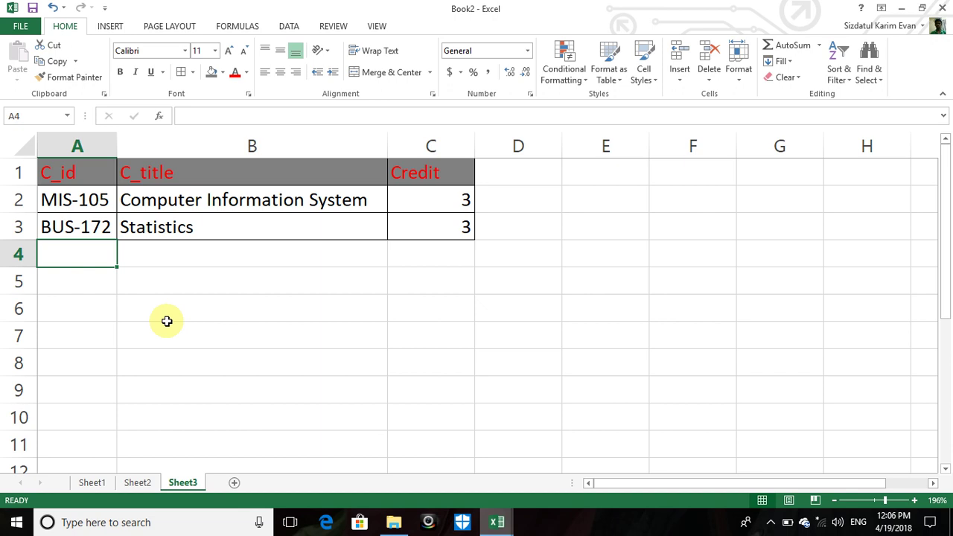
{"action": "left_click", "coordinate": [152, 486]}
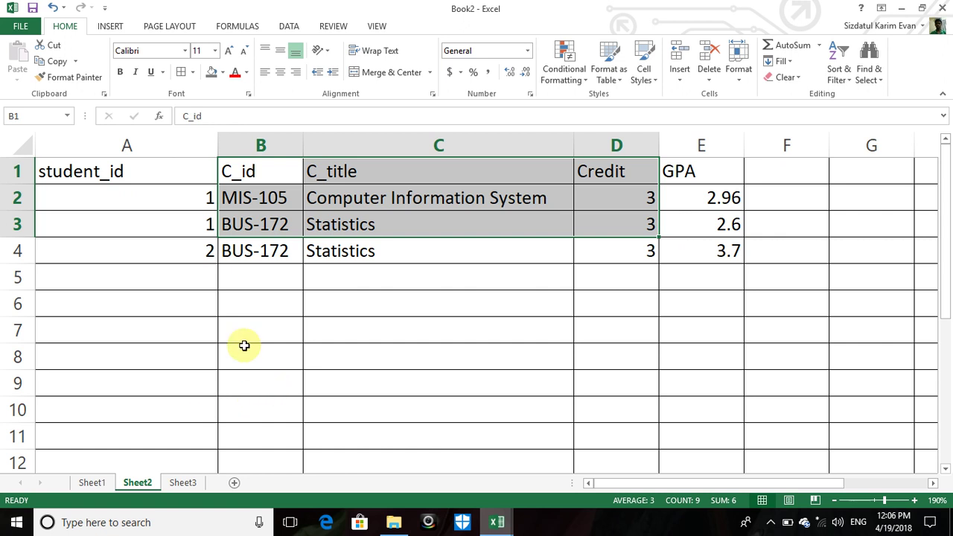
Delete columns C and D (C_title and Credit) from the Sheet2 table.
{"action": "left_click_drag", "start_coordinate": [396, 148], "coordinate": [604, 160]}
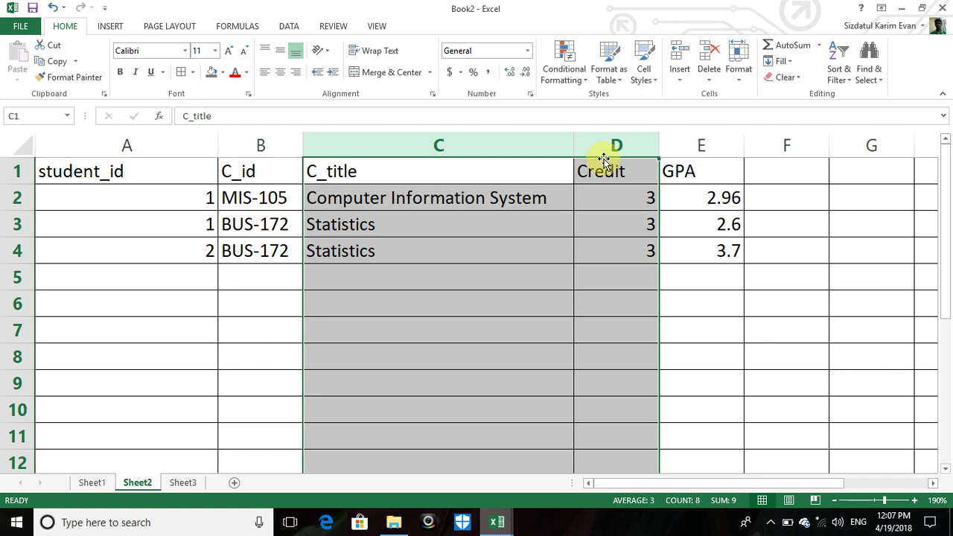
{"action": "right_click", "coordinate": [496, 171]}
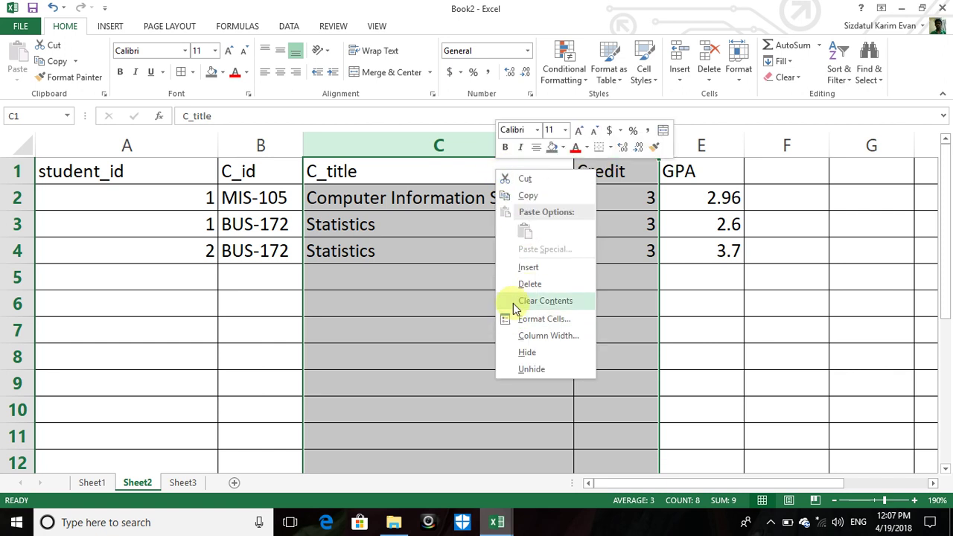
{"action": "left_click", "coordinate": [530, 284]}
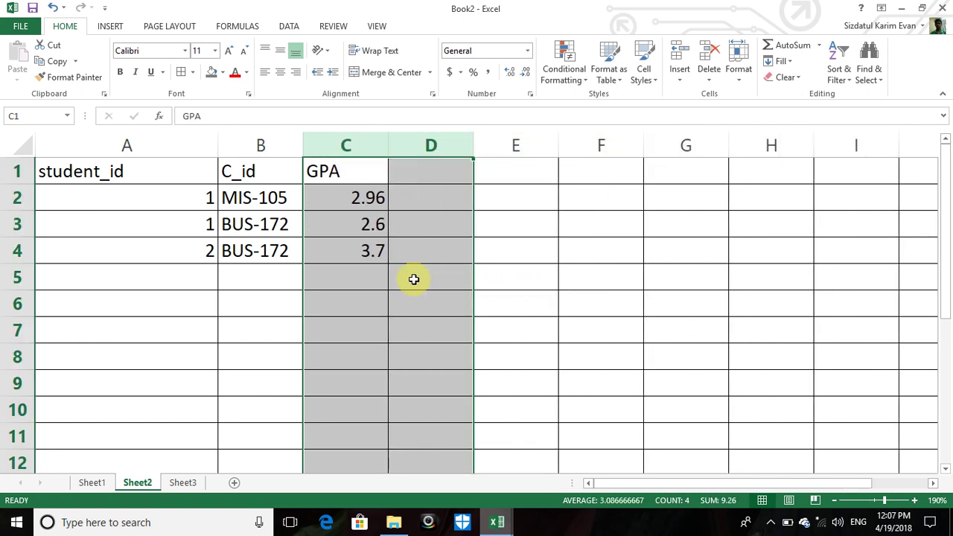
{"action": "left_click", "coordinate": [342, 318]}
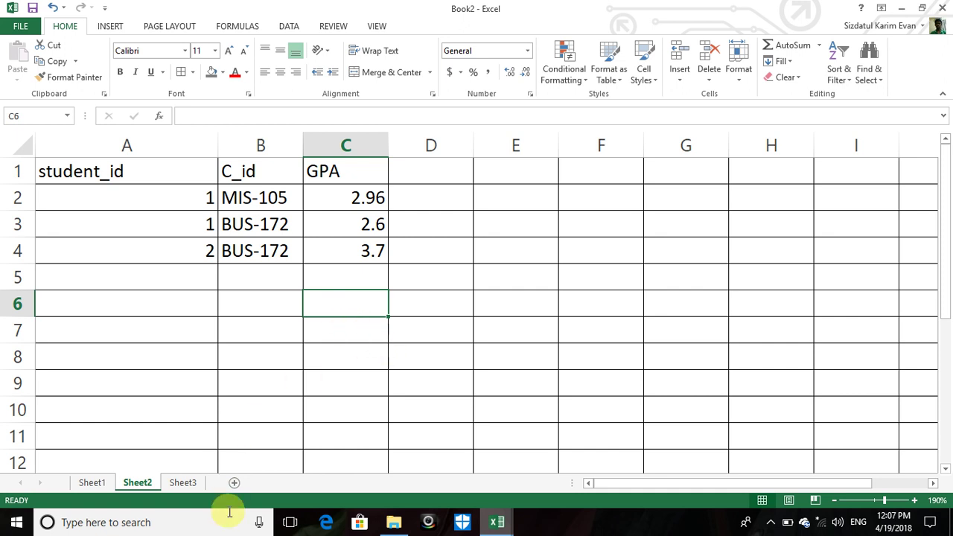
Switch between the Sheet3 course table and the Sheet2 enrollment table to compare them.
{"action": "left_click", "coordinate": [192, 481]}
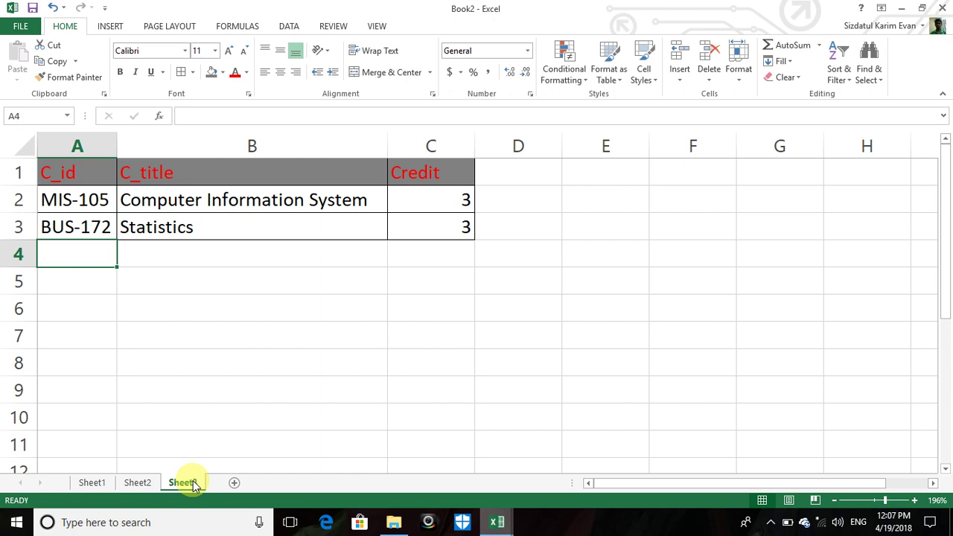
{"action": "left_click", "coordinate": [138, 483]}
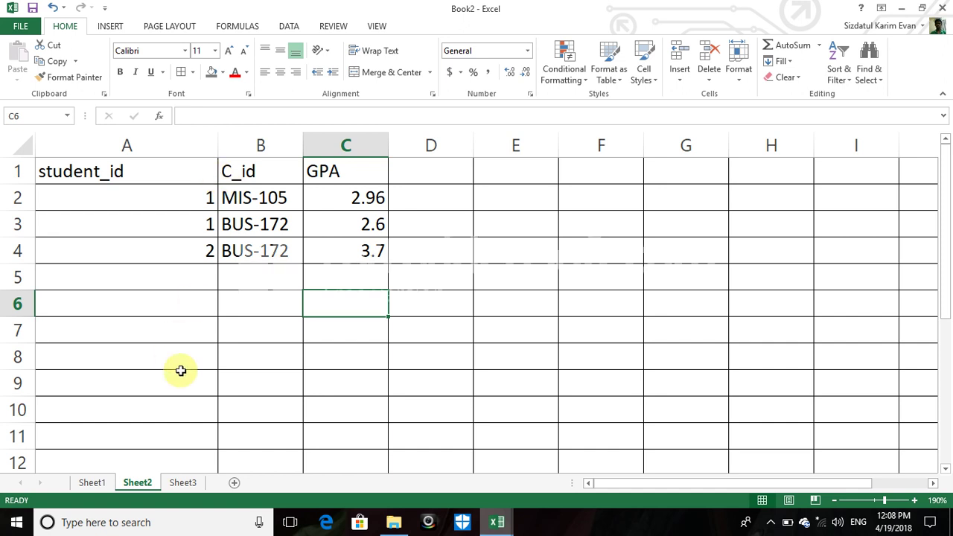
{"action": "left_click", "coordinate": [183, 484]}
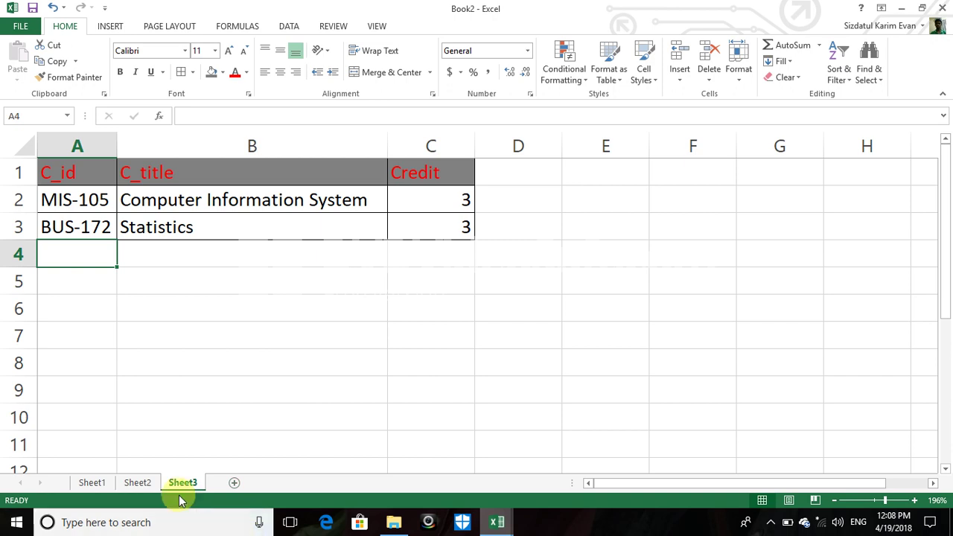
{"action": "left_click", "coordinate": [136, 484]}
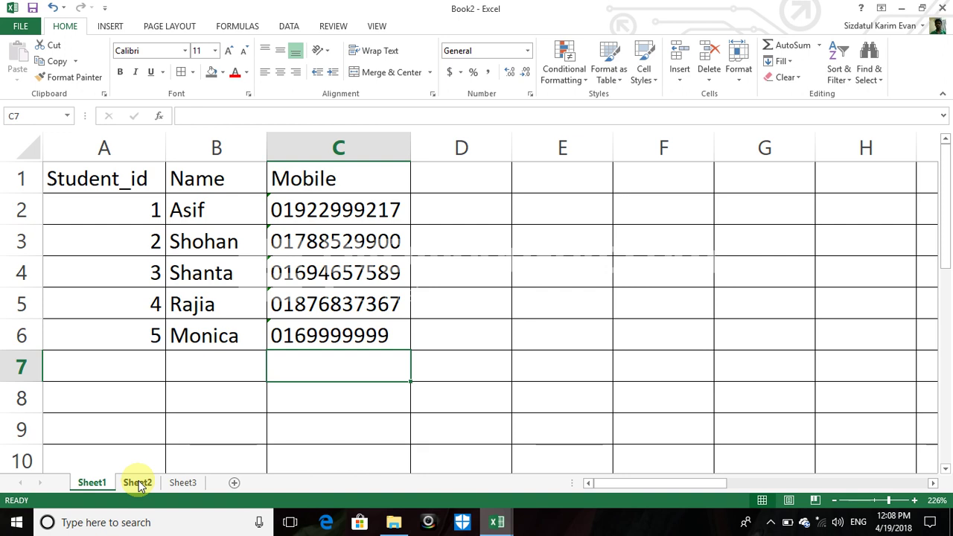
Review the Sheet3, Sheet1 and Sheet2 tables in turn, ending on Sheet2.
{"action": "left_click", "coordinate": [138, 485]}
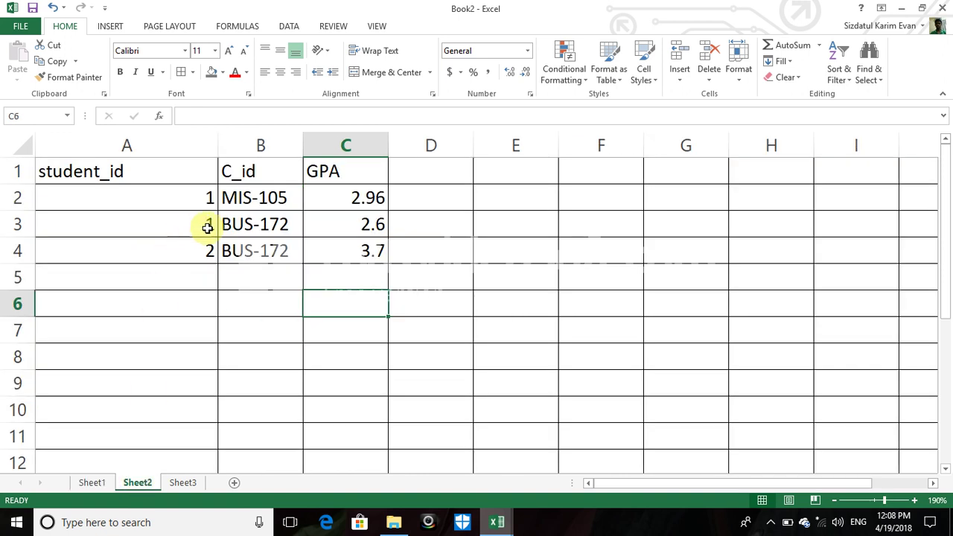
{"action": "left_click", "coordinate": [185, 485]}
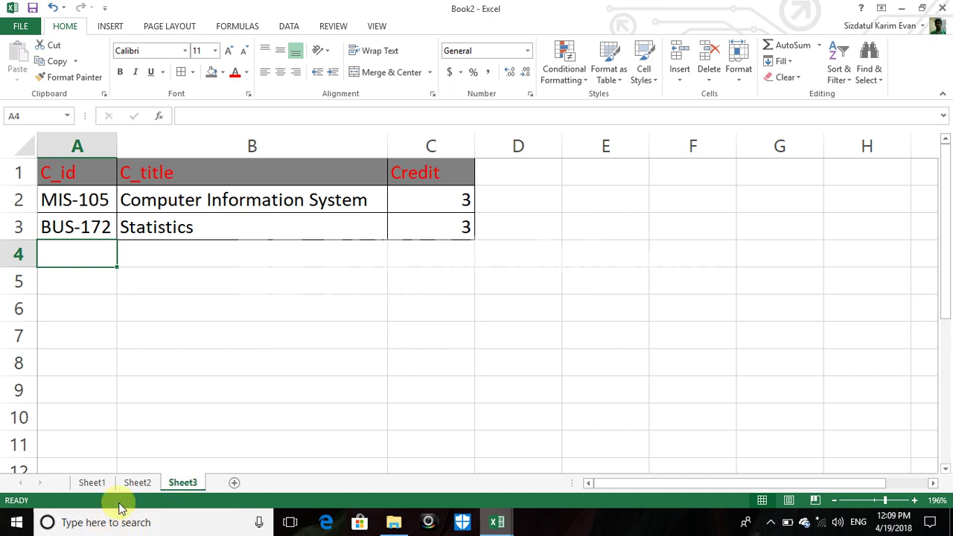
{"action": "left_click", "coordinate": [135, 486]}
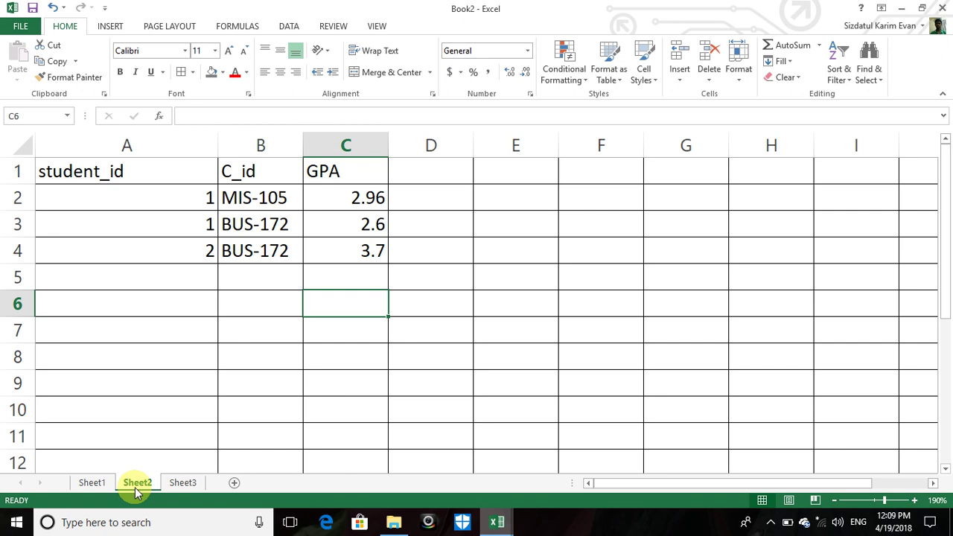
{"action": "left_click", "coordinate": [172, 486]}
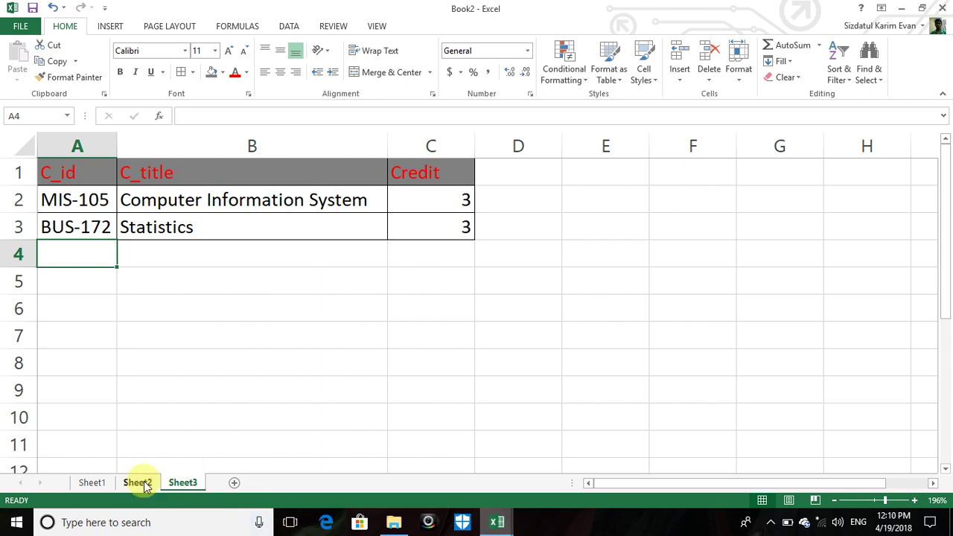
{"action": "left_click", "coordinate": [91, 482]}
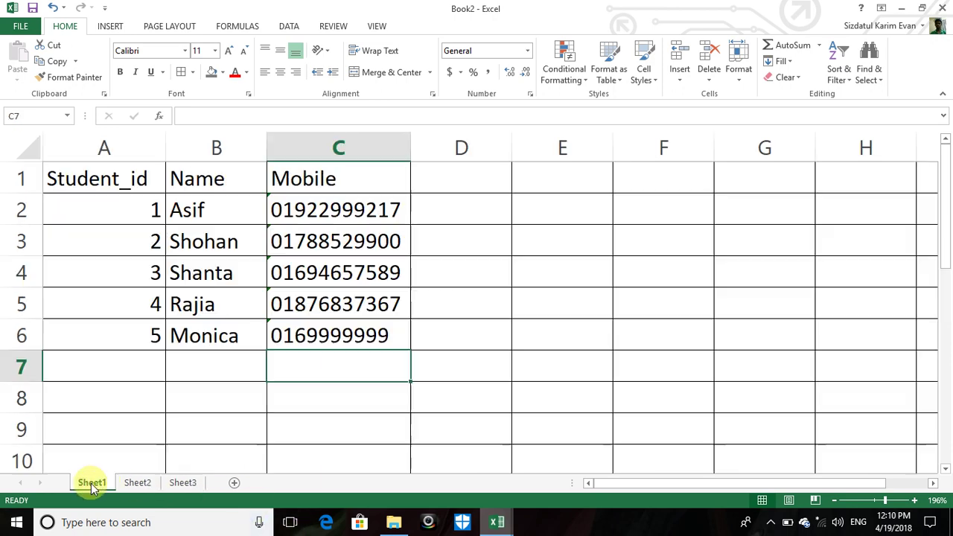
{"action": "left_click", "coordinate": [136, 483]}
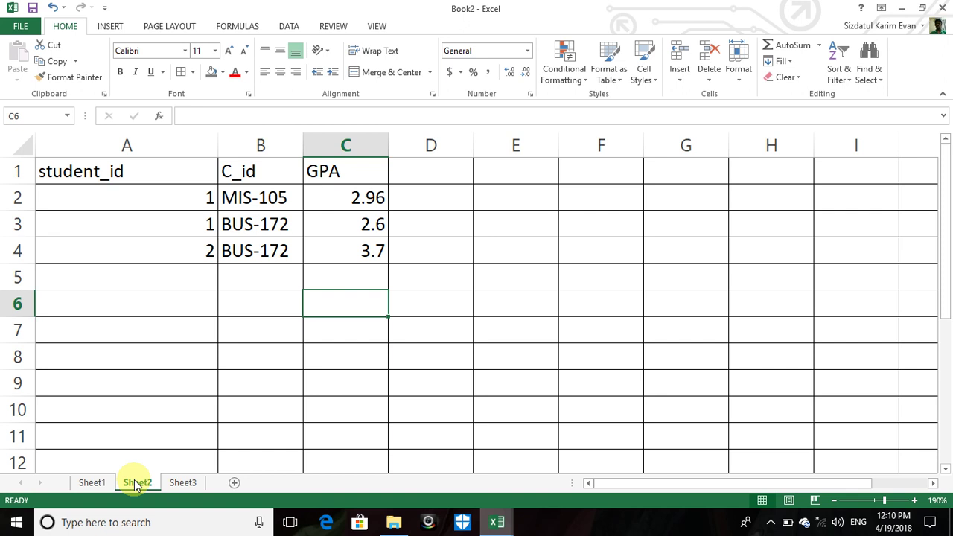
Select cell D2 on Sheet2 for the lookup and show the Formulas ribbon.
{"action": "left_click", "coordinate": [156, 207]}
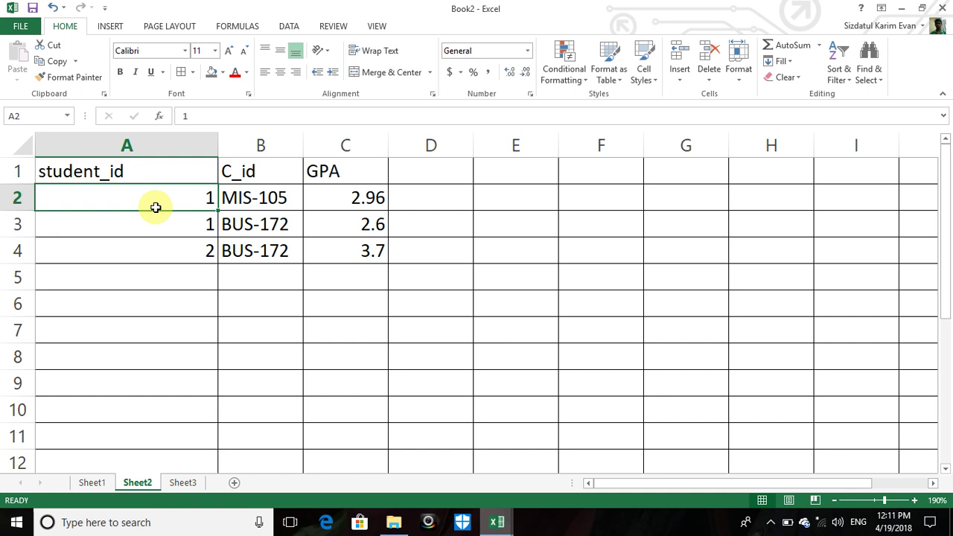
{"action": "key", "text": "Right"}
{"action": "key", "text": "Right"}
{"action": "key", "text": "Right"}
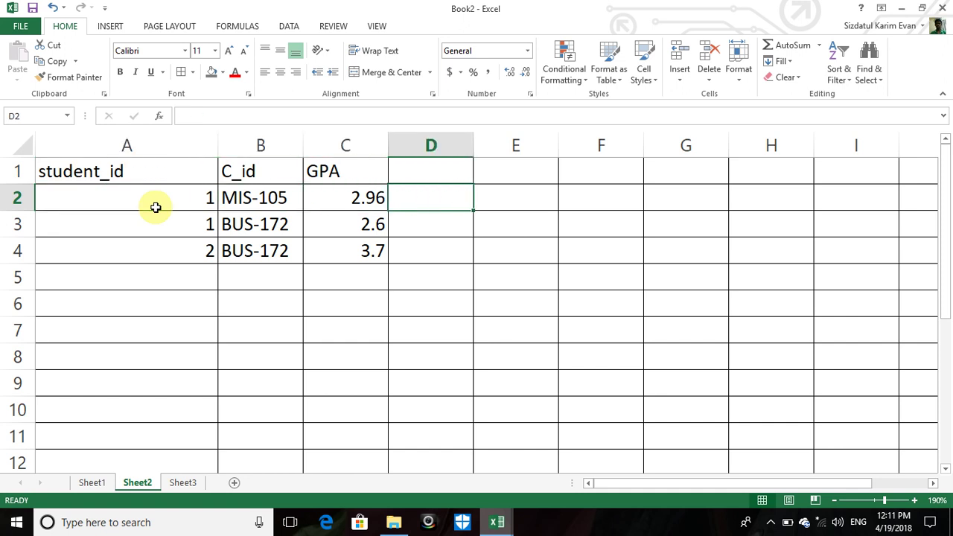
{"action": "key", "text": "Right"}
{"action": "key", "text": "Left"}
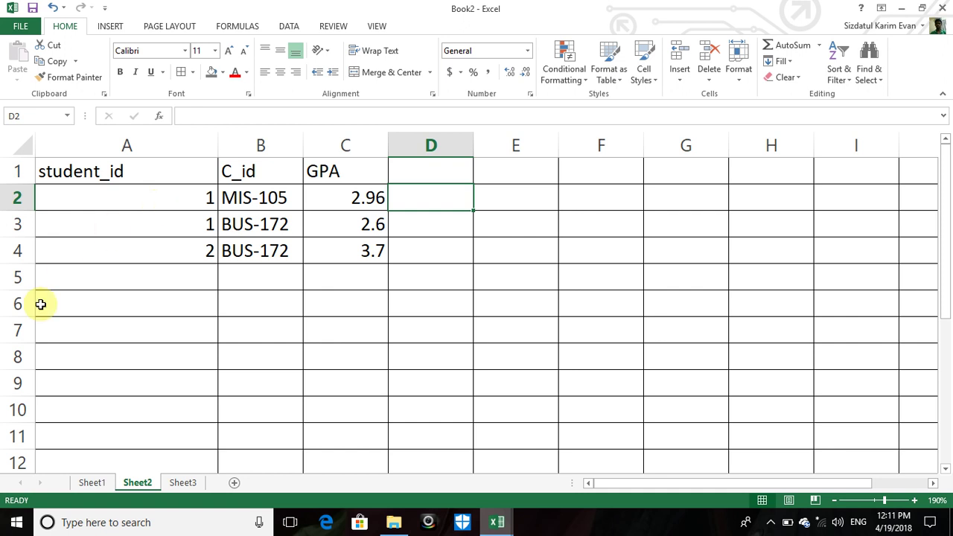
{"action": "left_click", "coordinate": [89, 484]}
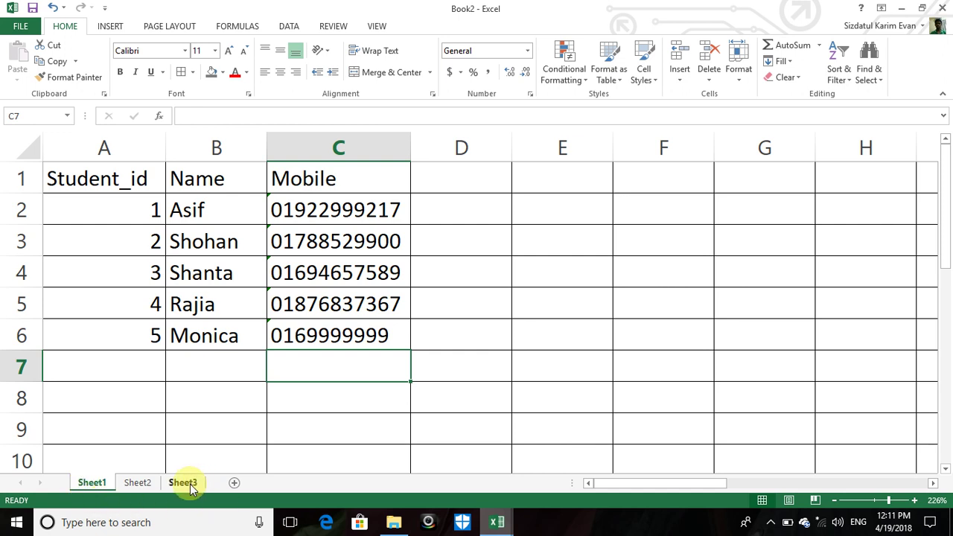
{"action": "left_click", "coordinate": [135, 486]}
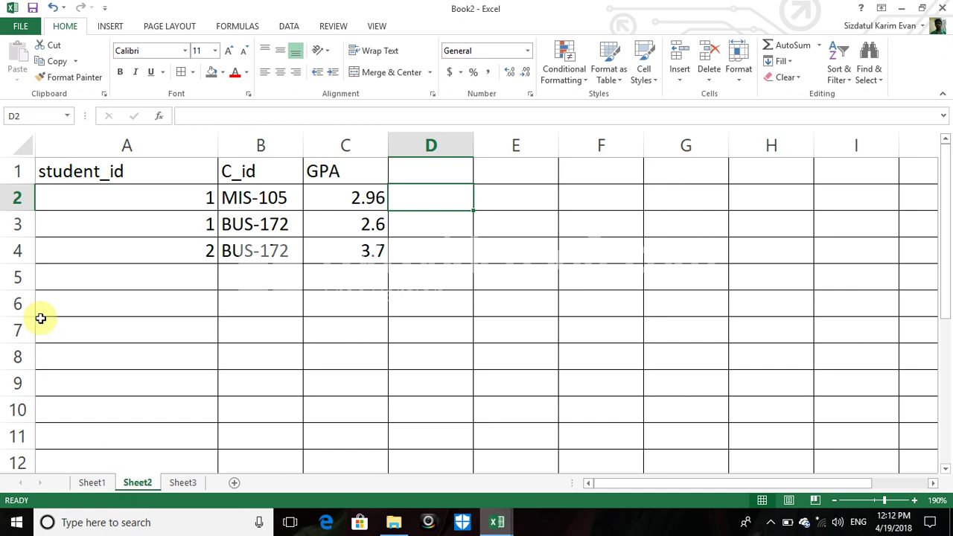
{"action": "left_click", "coordinate": [250, 27]}
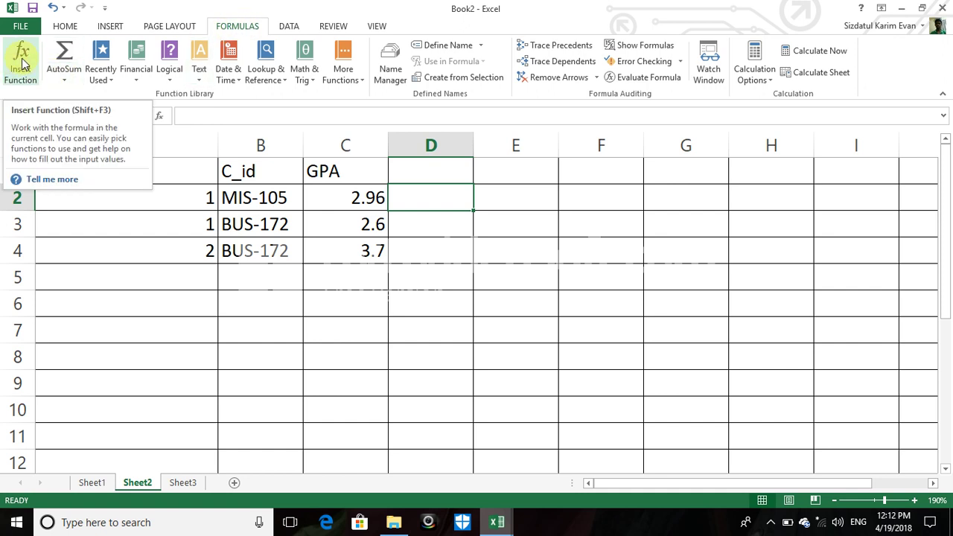
Open the Insert Function dialog to start a formula in D2.
{"action": "left_click", "coordinate": [21, 60]}
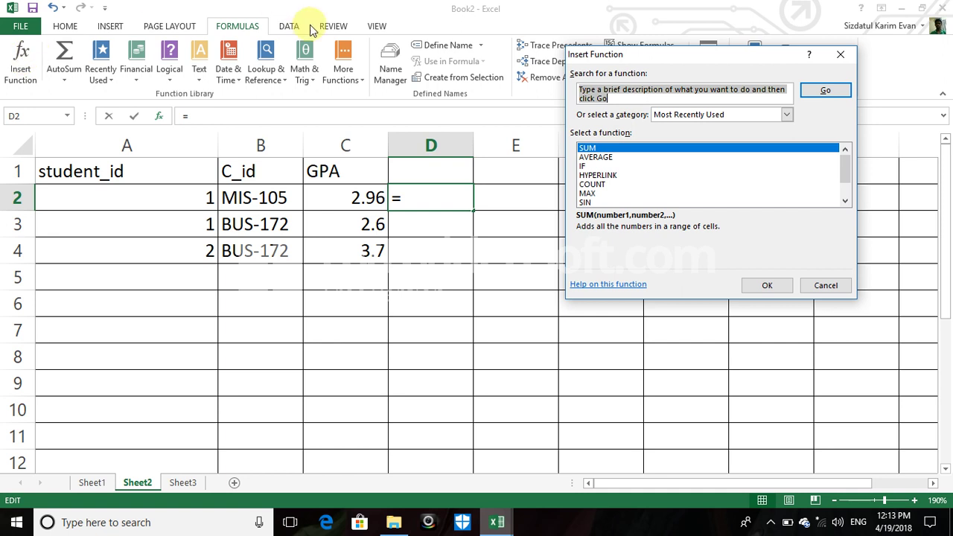
{"action": "left_click", "coordinate": [686, 118]}
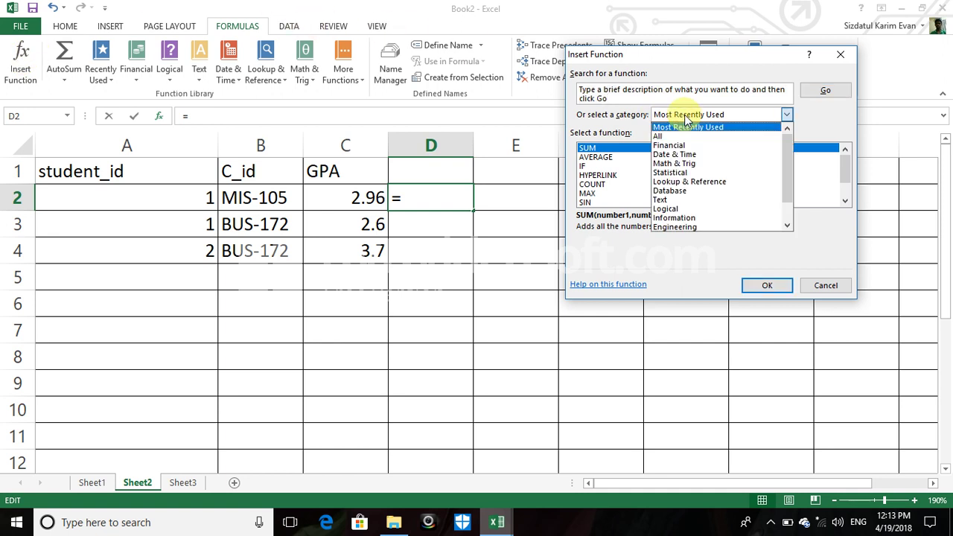
{"action": "left_click", "coordinate": [679, 137]}
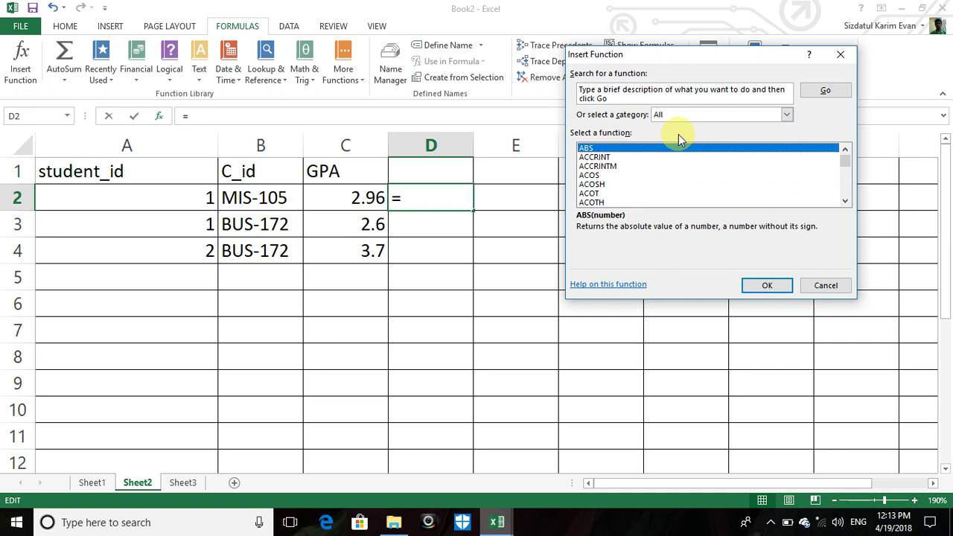
{"action": "left_click", "coordinate": [693, 186]}
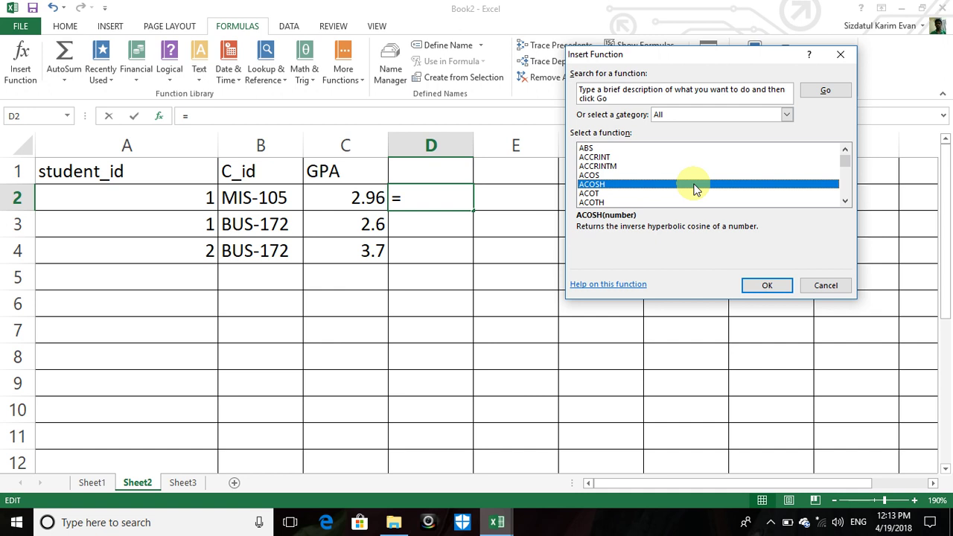
{"action": "key", "text": "v"}
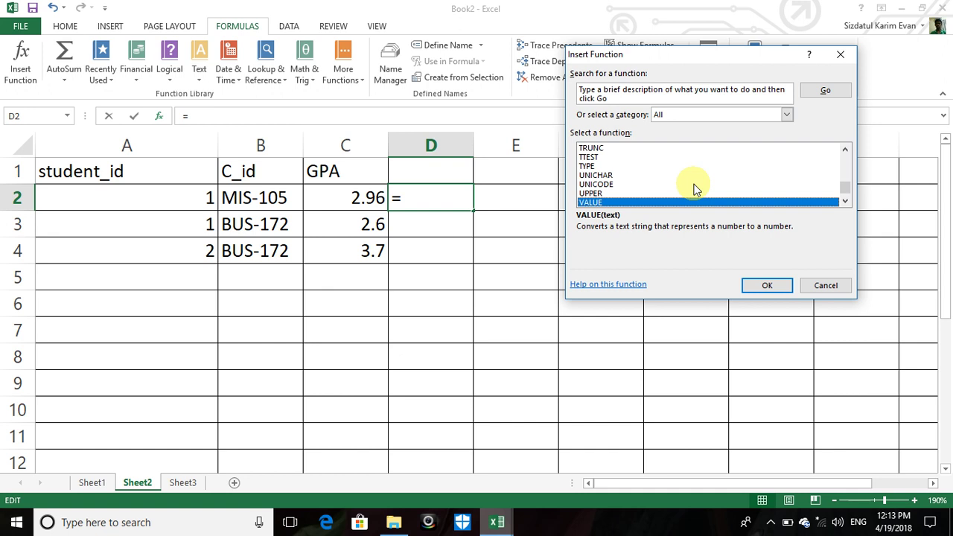
{"action": "key", "text": "Down"}
{"action": "key", "text": "Down"}
{"action": "key", "text": "Down"}
{"action": "key", "text": "Down"}
{"action": "key", "text": "Down"}
{"action": "key", "text": "Down"}
{"action": "key", "text": "Down"}
{"action": "key", "text": "Down"}
{"action": "key", "text": "Down"}
{"action": "key", "text": "Up"}
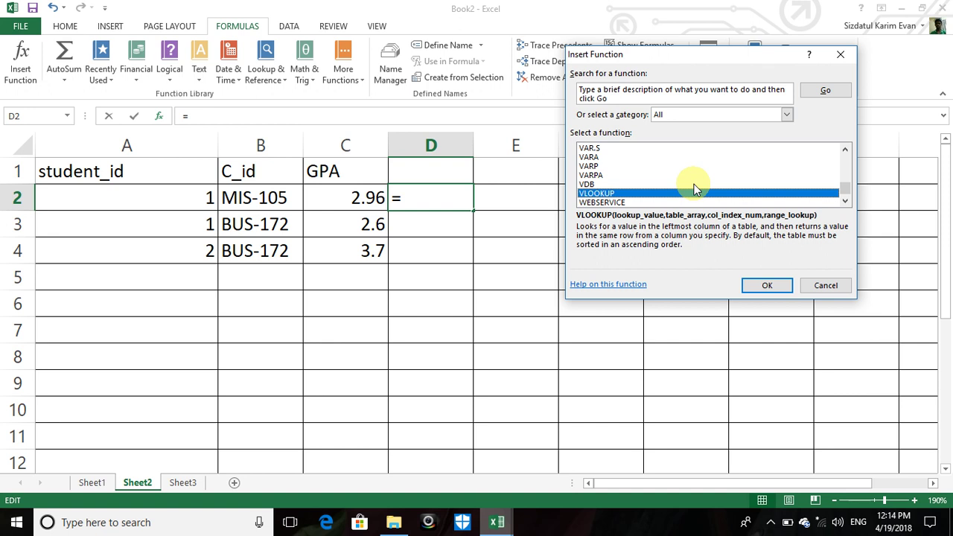
{"action": "left_click", "coordinate": [841, 55]}
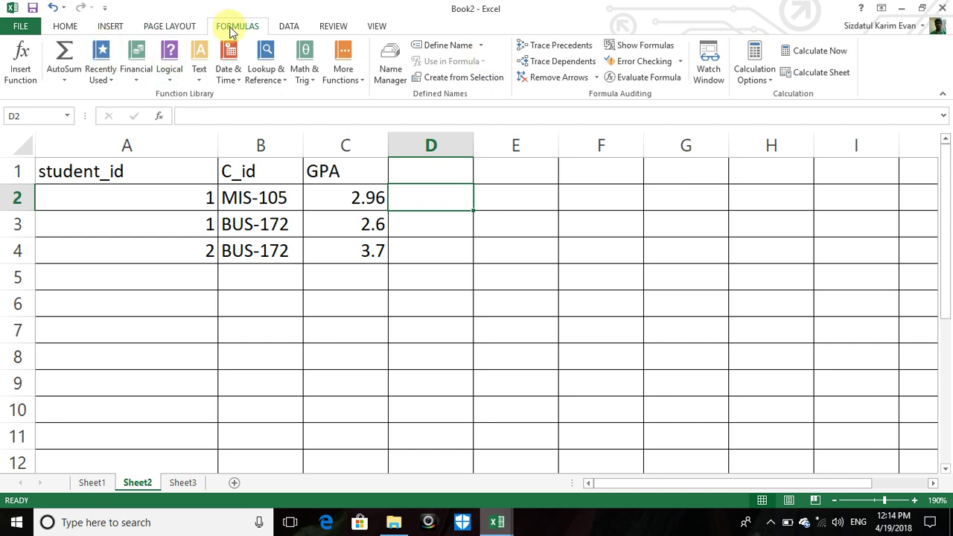
Insert a VLOOKUP function into D2 and use A2 as its lookup value.
{"action": "left_click", "coordinate": [21, 70]}
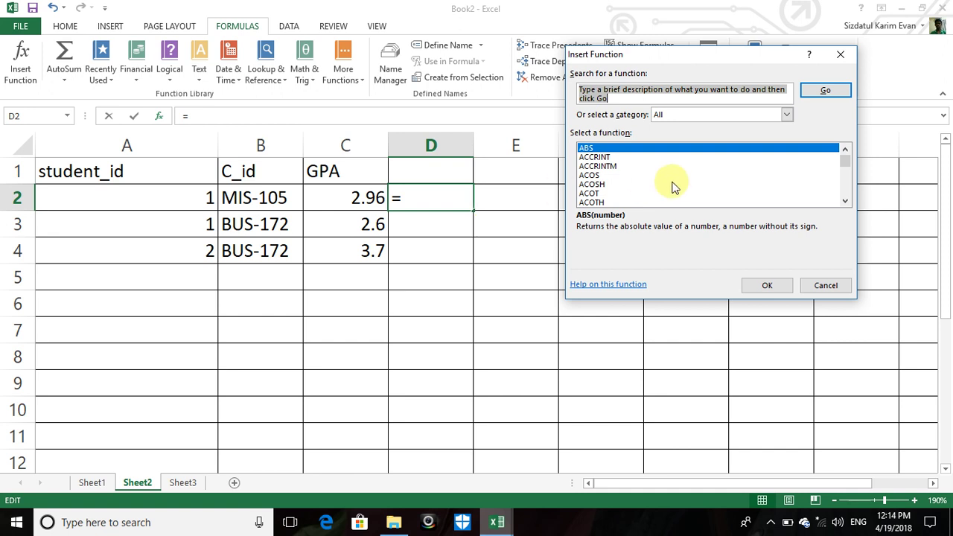
{"action": "left_click", "coordinate": [615, 177]}
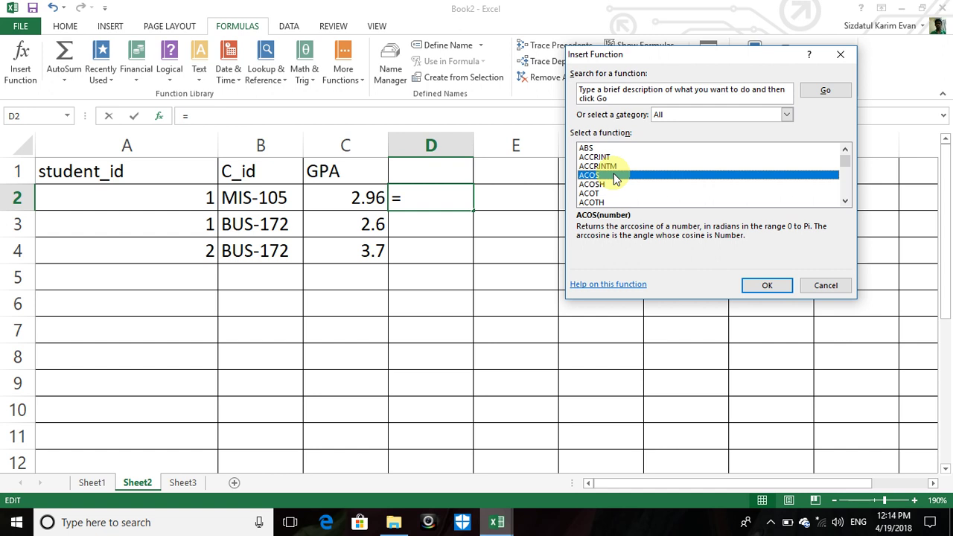
{"action": "key", "text": "v"}
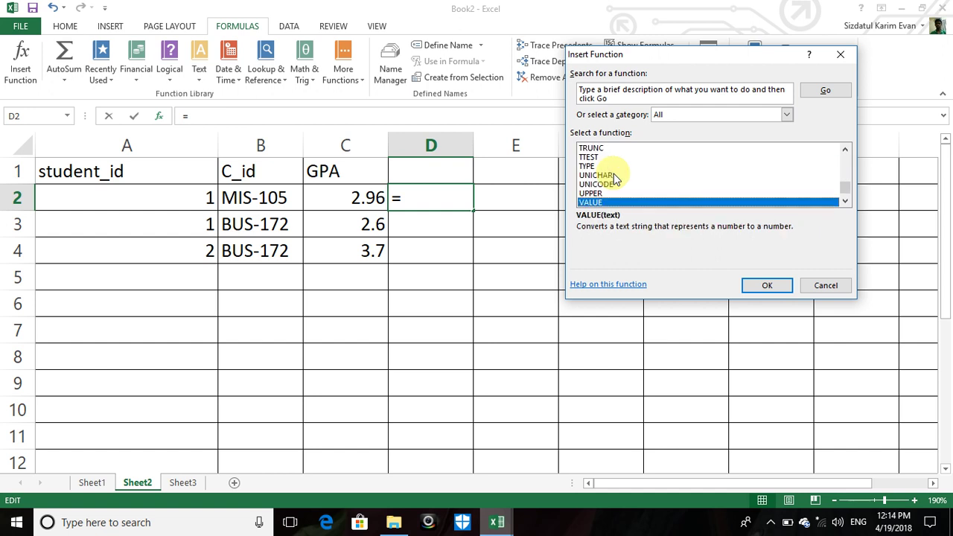
{"action": "key", "text": "Down"}
{"action": "key", "text": "Down"}
{"action": "key", "text": "Down"}
{"action": "key", "text": "Down"}
{"action": "key", "text": "Down"}
{"action": "key", "text": "Down"}
{"action": "key", "text": "Down"}
{"action": "key", "text": "Down"}
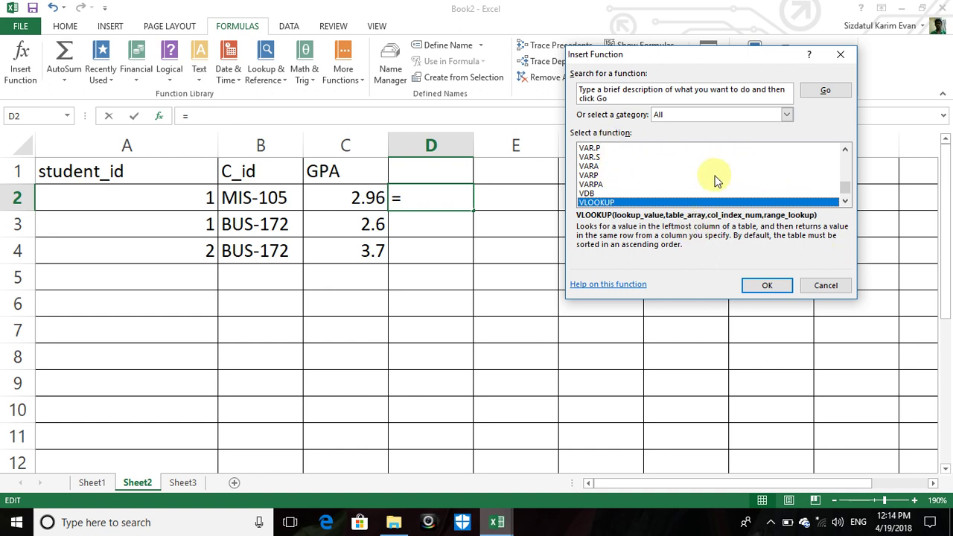
{"action": "left_click", "coordinate": [767, 286]}
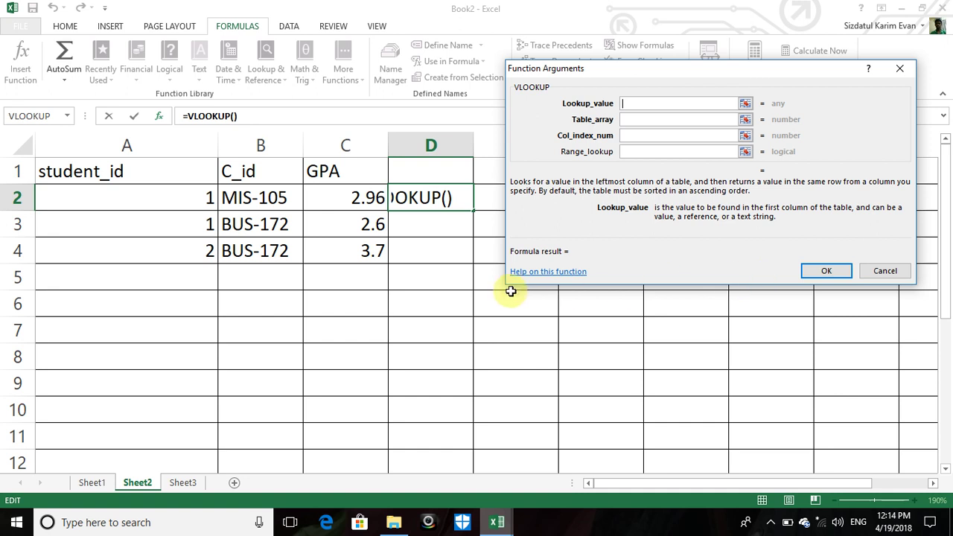
{"action": "left_click", "coordinate": [154, 199]}
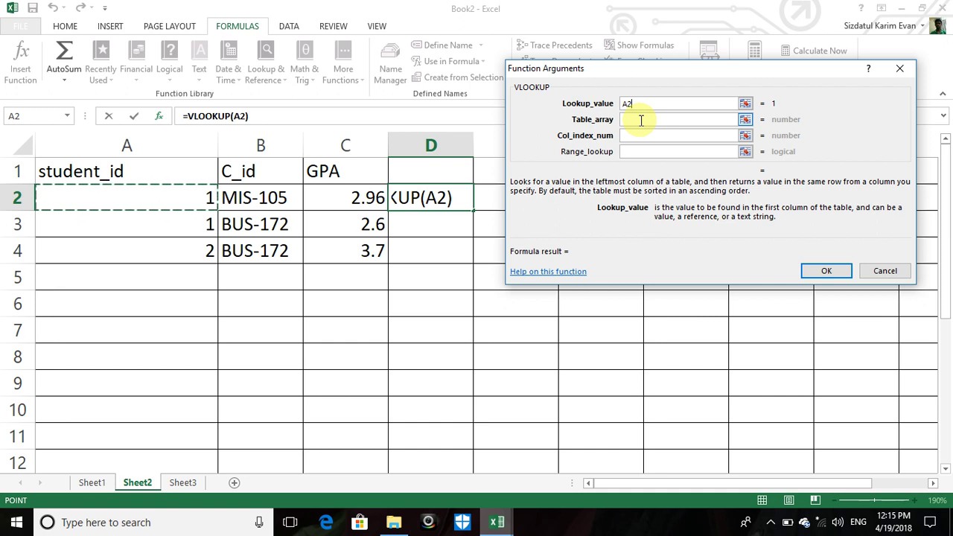
Begin the Table_array argument, switching to Sheet1 to reference the student table.
{"action": "left_click", "coordinate": [773, 524]}
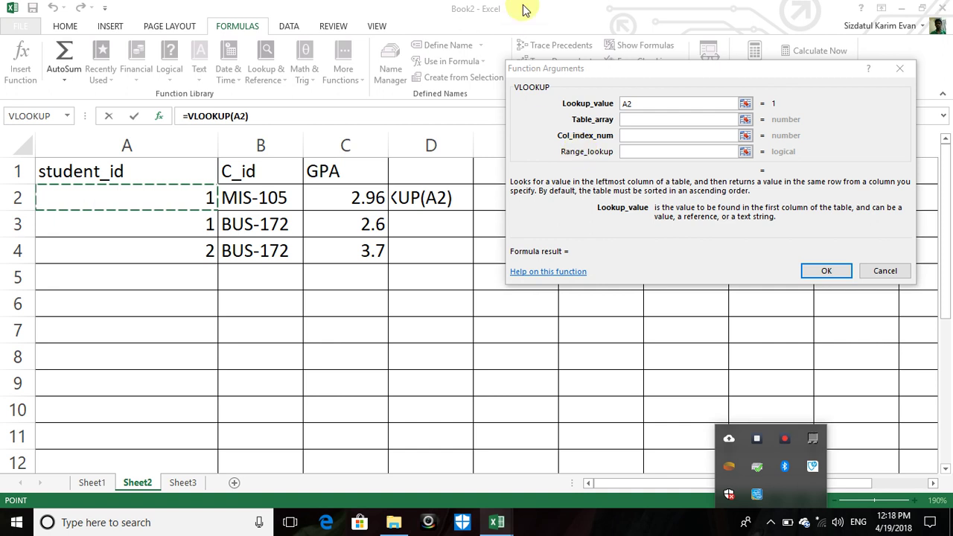
{"action": "left_click", "coordinate": [645, 123]}
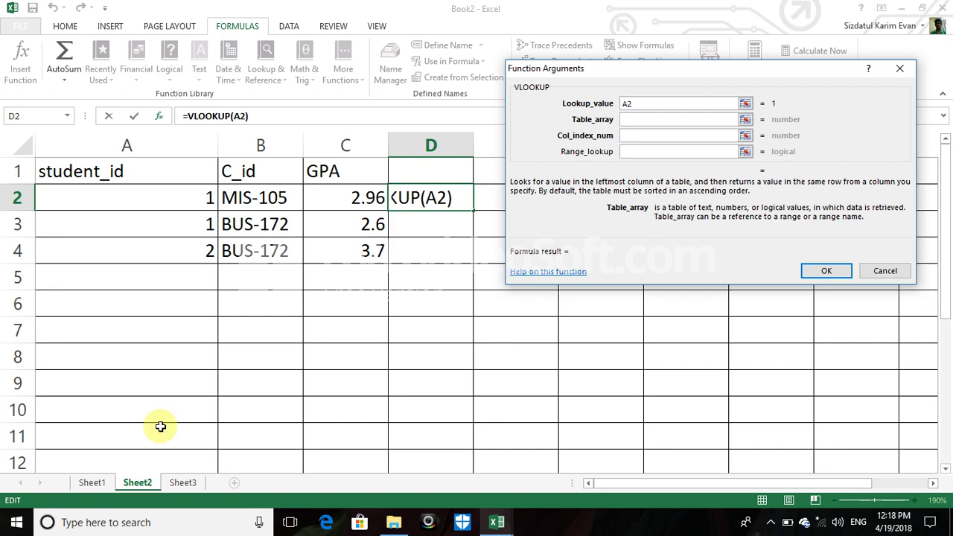
{"action": "left_click", "coordinate": [93, 488]}
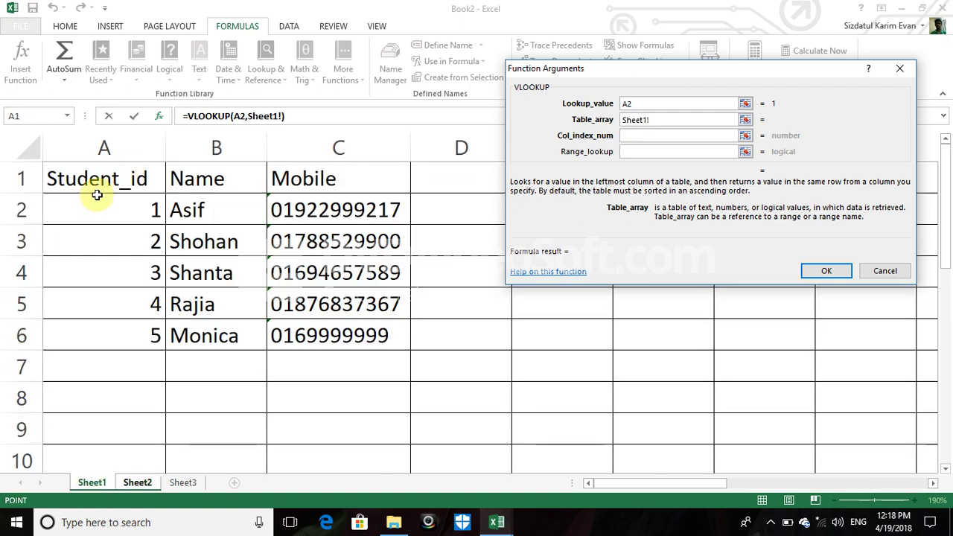
Select Sheet1!A2:C6 as the VLOOKUP table array.
{"action": "mouse_move", "coordinate": [94, 210]}
{"action": "left_mouse_down"}
{"action": "mouse_move", "coordinate": [226, 222]}
{"action": "mouse_move", "coordinate": [364, 332]}
{"action": "left_mouse_up"}
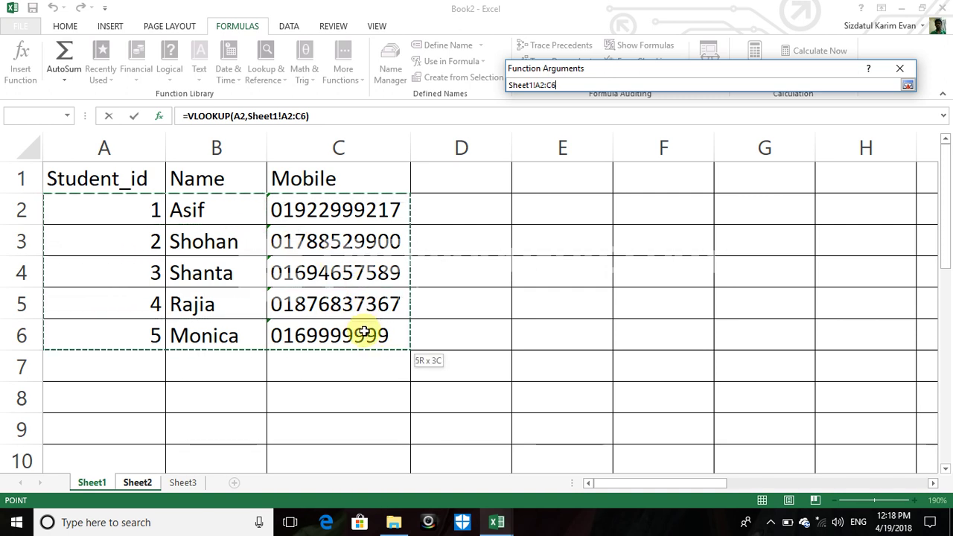
{"action": "left_click_drag", "start_coordinate": [364, 332], "coordinate": [364, 332]}
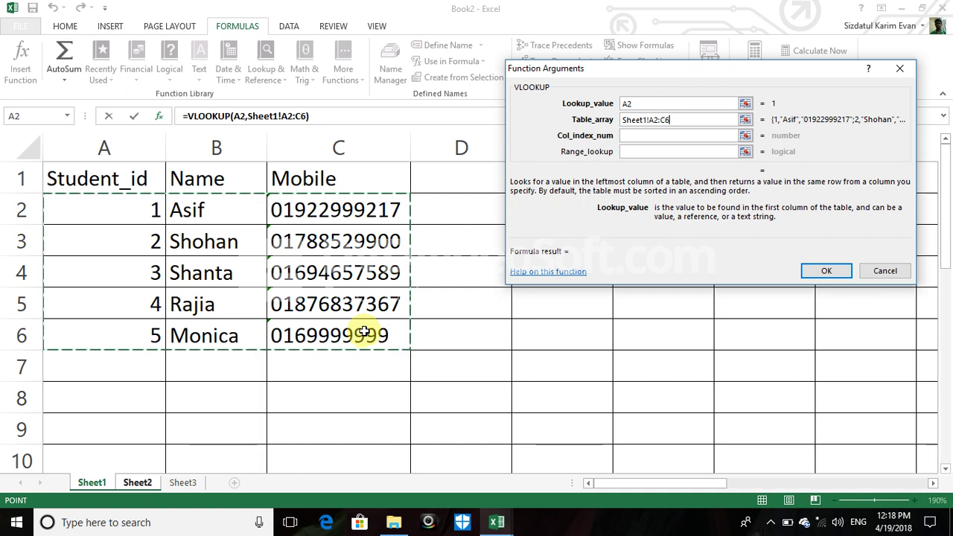
{"action": "left_click", "coordinate": [649, 119]}
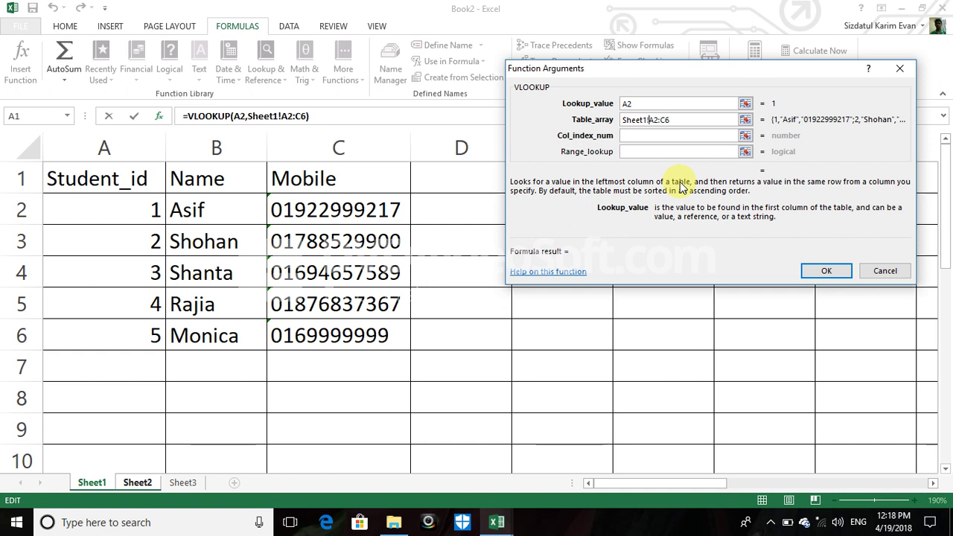
Lock the table array as the absolute reference Sheet1!$A$2:$C$6.
{"action": "type", "text": "$"}
{"action": "left_click", "coordinate": [658, 119]}
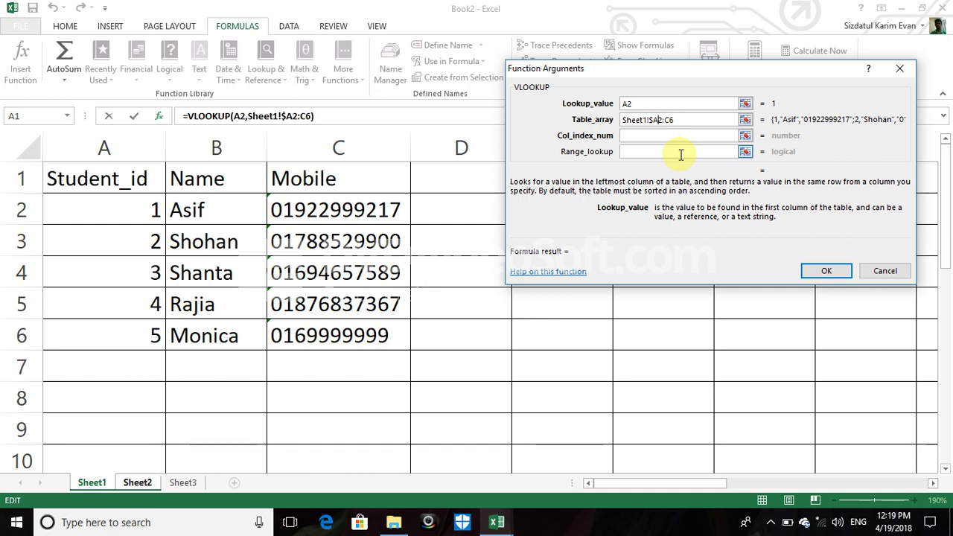
{"action": "type", "text": "$"}
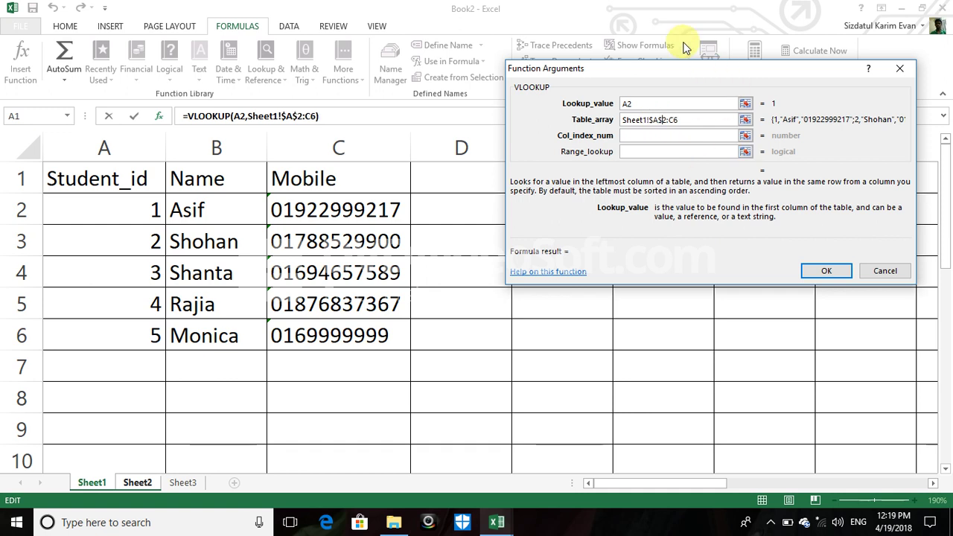
{"action": "left_click", "coordinate": [668, 120]}
{"action": "type", "text": "$"}
{"action": "left_click", "coordinate": [678, 119]}
{"action": "type", "text": "$C$"}
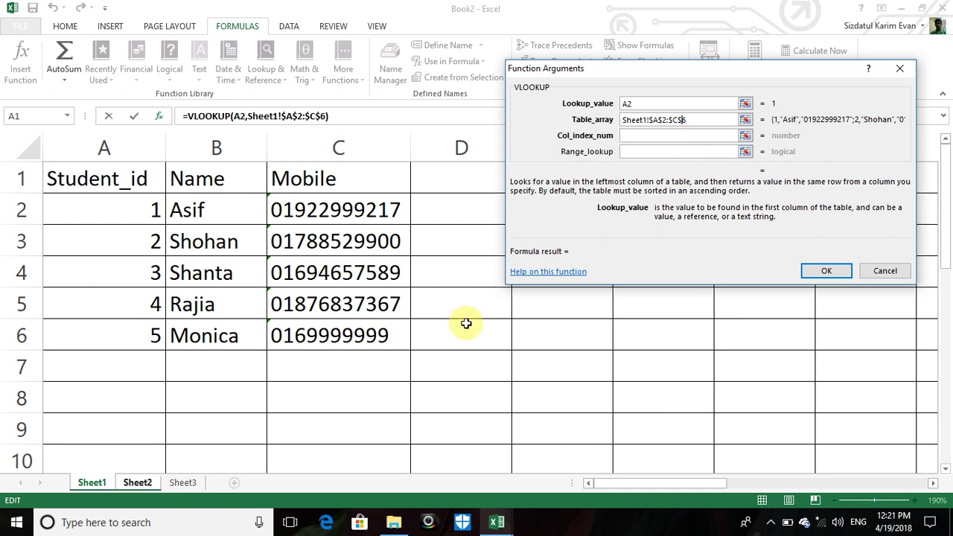
{"action": "left_click", "coordinate": [771, 522]}
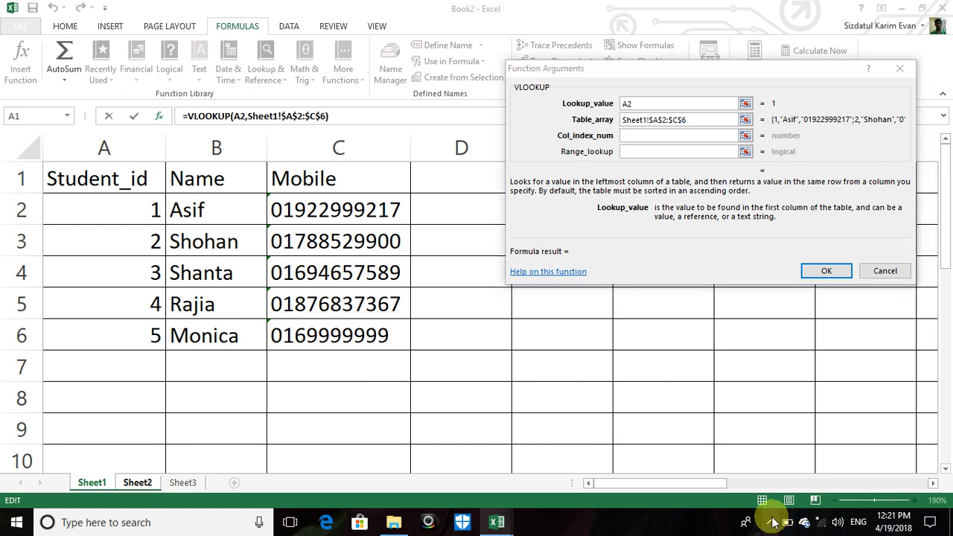
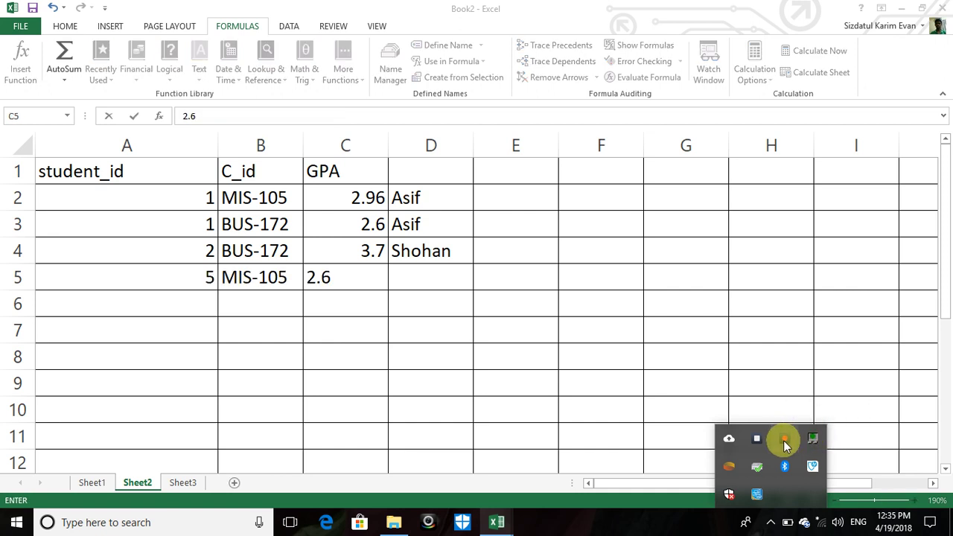
Fill the VLOOKUP name formula in D4 down so D5 shows its student's name.
{"action": "left_click", "coordinate": [370, 280]}
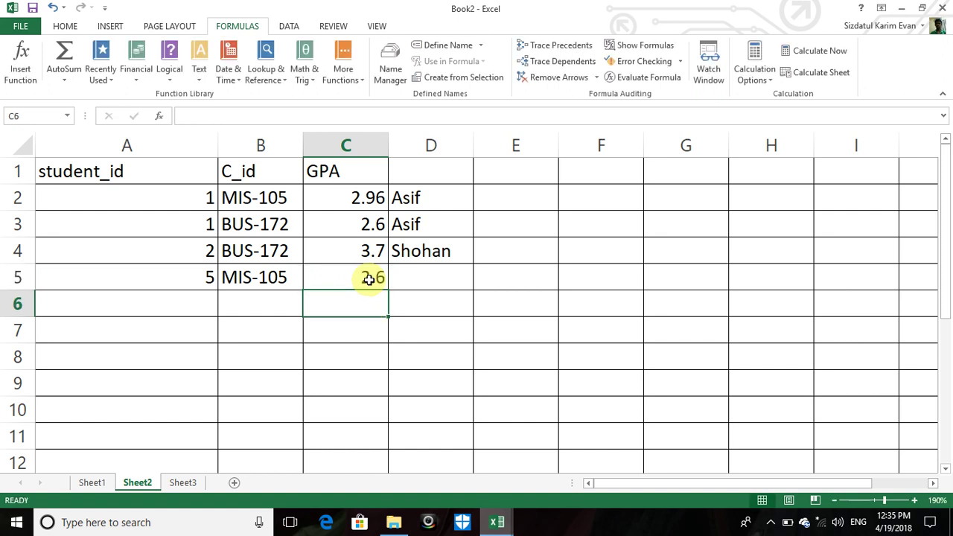
{"action": "left_click", "coordinate": [369, 280]}
{"action": "key", "text": "Right"}
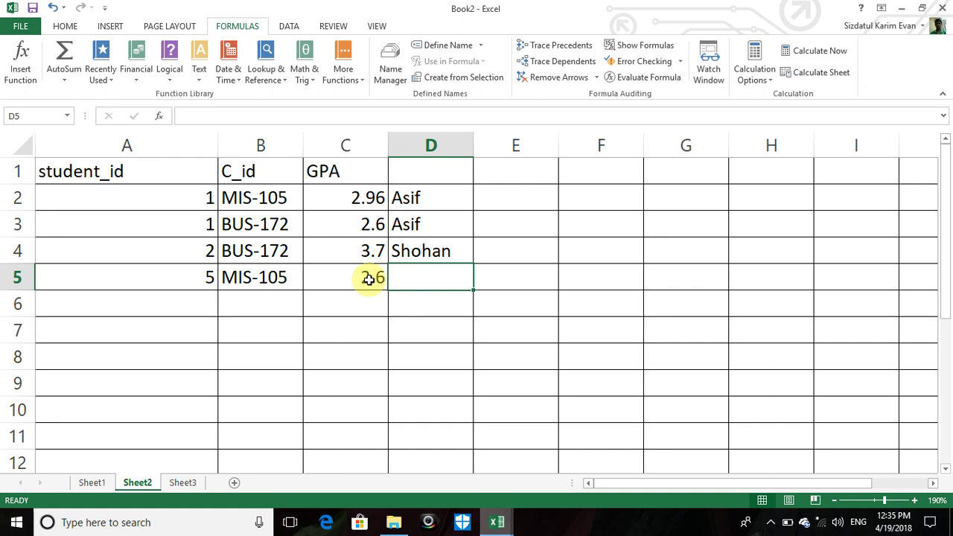
{"action": "left_click", "coordinate": [426, 253]}
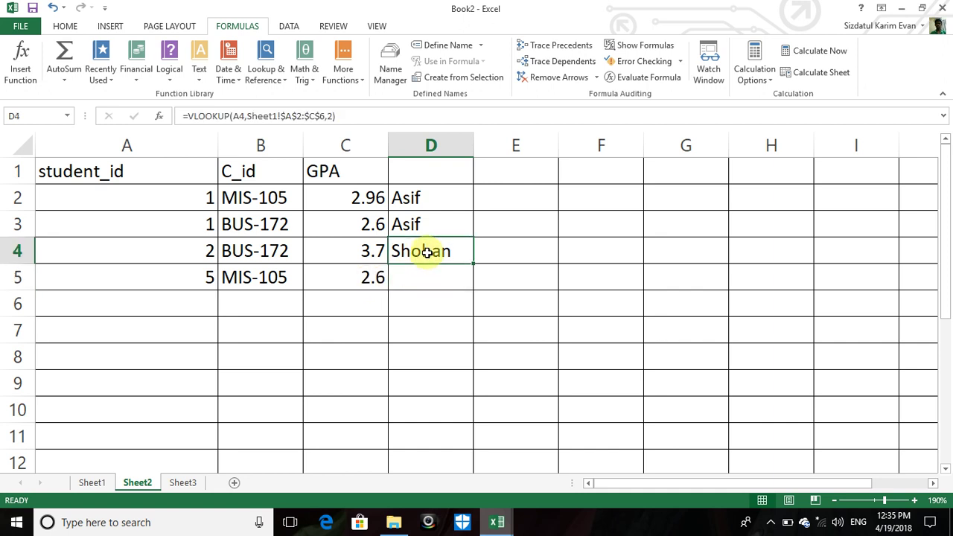
{"action": "double_click", "coordinate": [474, 265]}
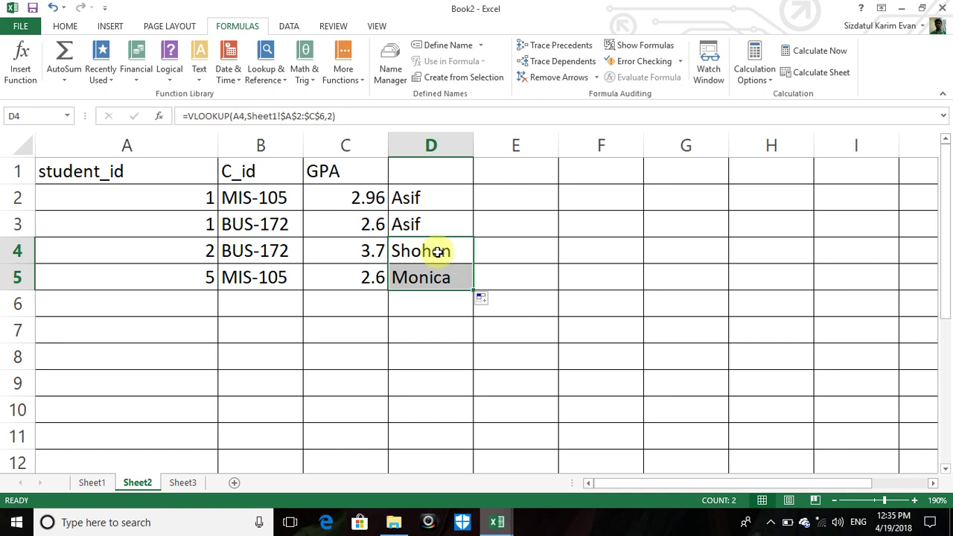
{"action": "left_click", "coordinate": [423, 175]}
Enter the header 'Name' in cell D1.
{"action": "type", "text": "Name"}
{"action": "key", "text": "Return"}
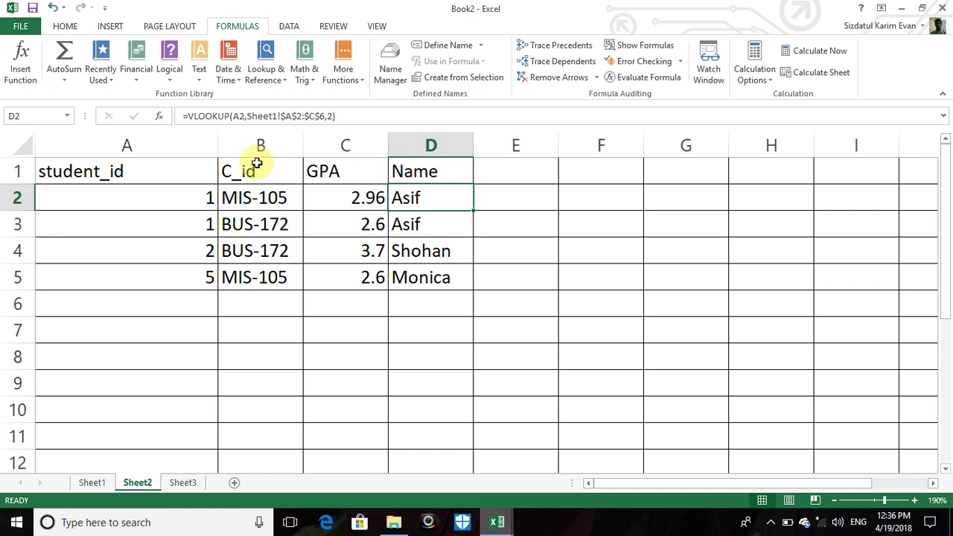
Select the table A1:D5 and open the Sort dialog from the Data ribbon.
{"action": "mouse_move", "coordinate": [87, 173]}
{"action": "left_mouse_down"}
{"action": "mouse_move", "coordinate": [279, 172]}
{"action": "mouse_move", "coordinate": [427, 260]}
{"action": "left_mouse_up"}
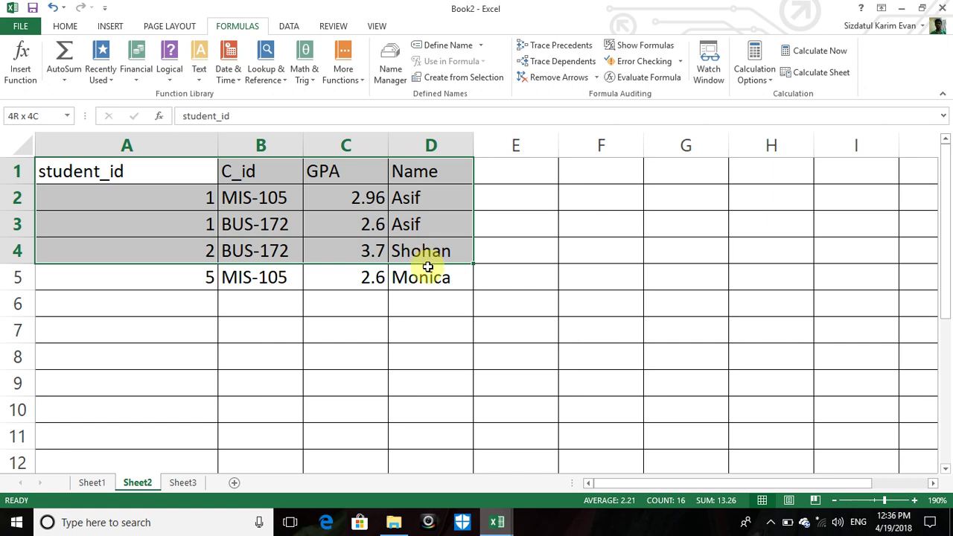
{"action": "left_click_drag", "start_coordinate": [427, 260], "coordinate": [431, 278]}
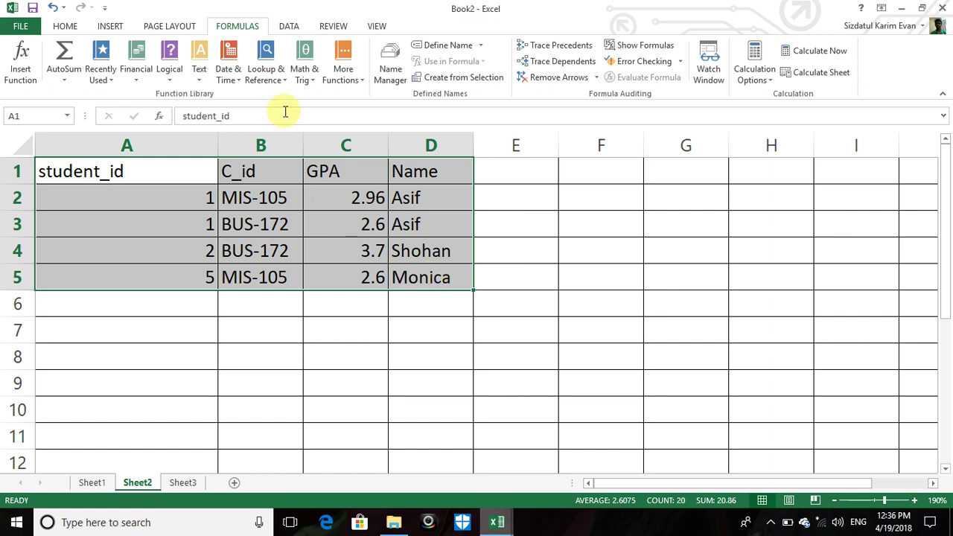
{"action": "left_click", "coordinate": [287, 28]}
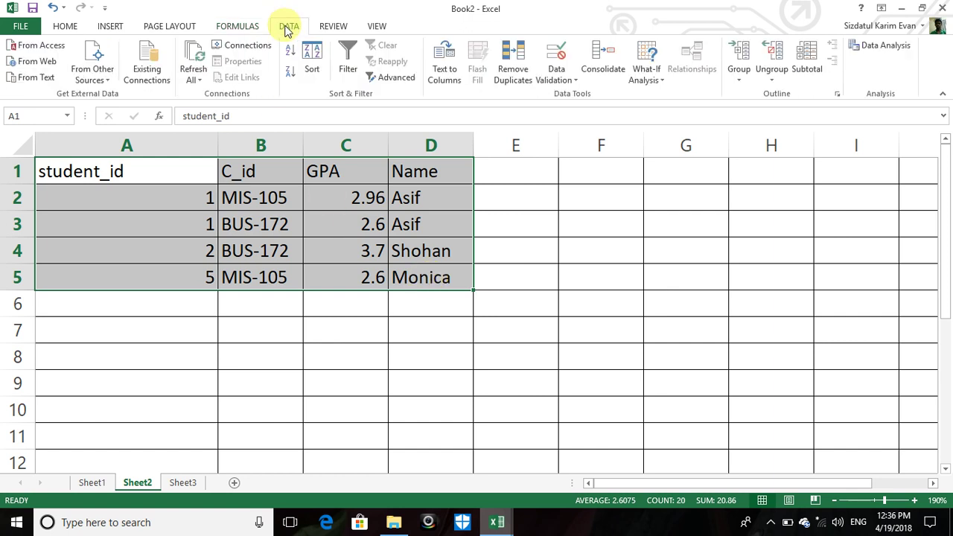
{"action": "left_click", "coordinate": [318, 61]}
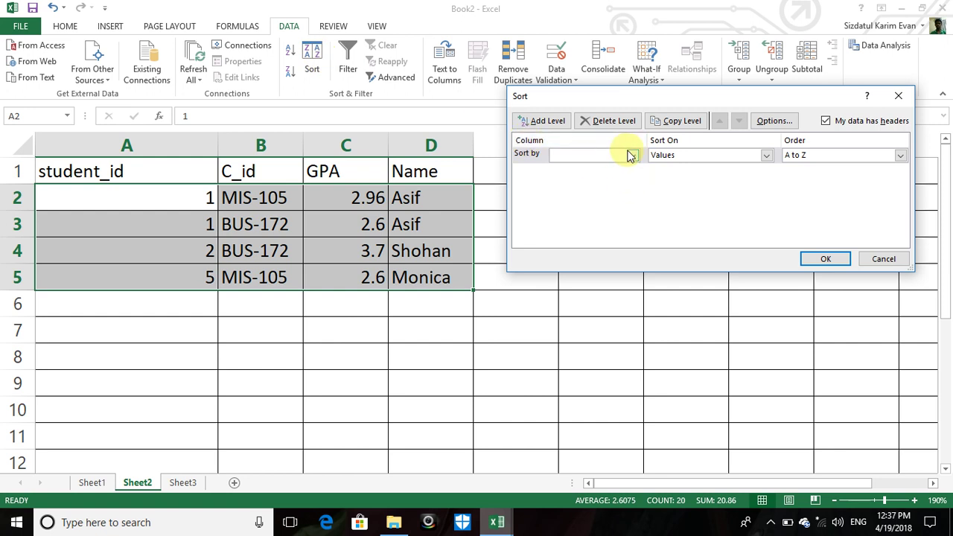
Sort the table by the GPA column, smallest to largest.
{"action": "left_click", "coordinate": [633, 155]}
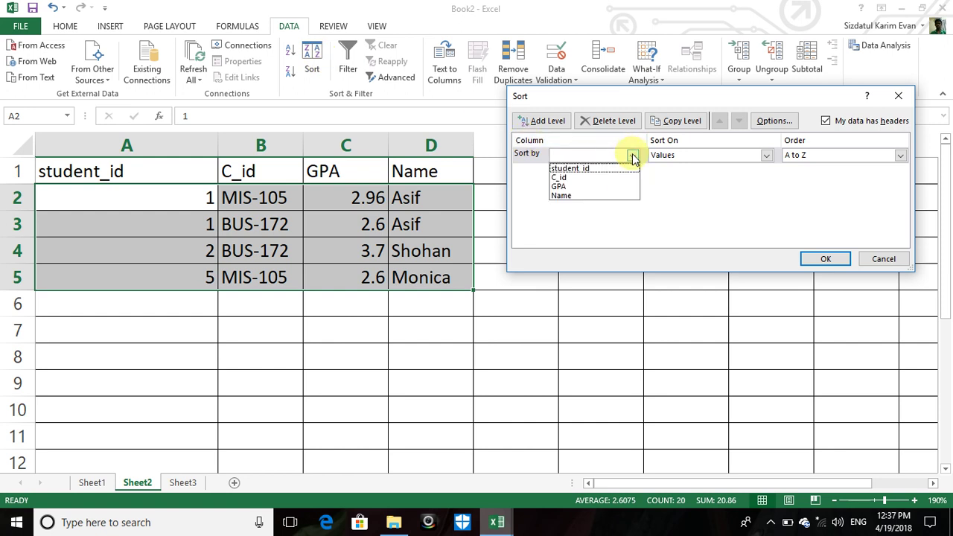
{"action": "left_click", "coordinate": [588, 187]}
{"action": "left_click", "coordinate": [824, 259]}
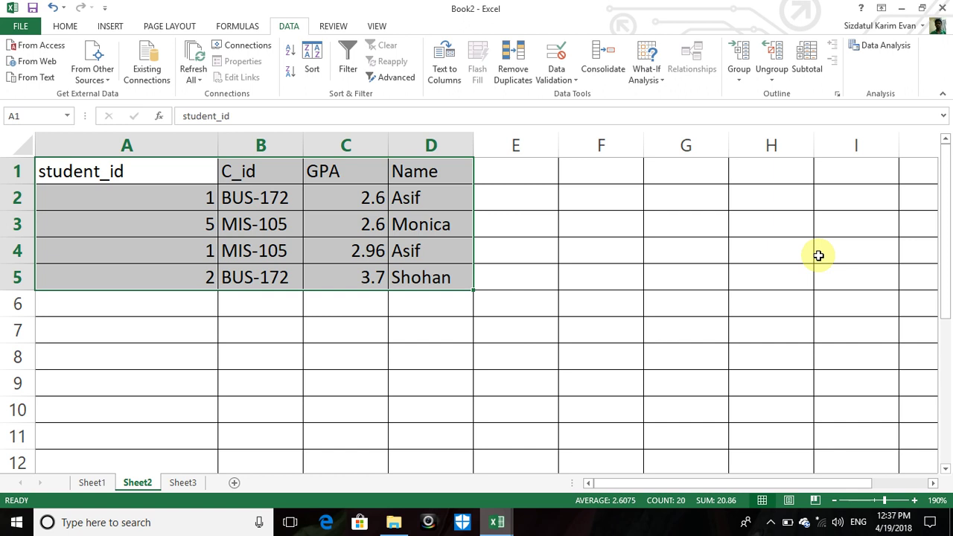
Re-sort the table by GPA with the order set to Largest to Smallest.
{"action": "left_click", "coordinate": [312, 68]}
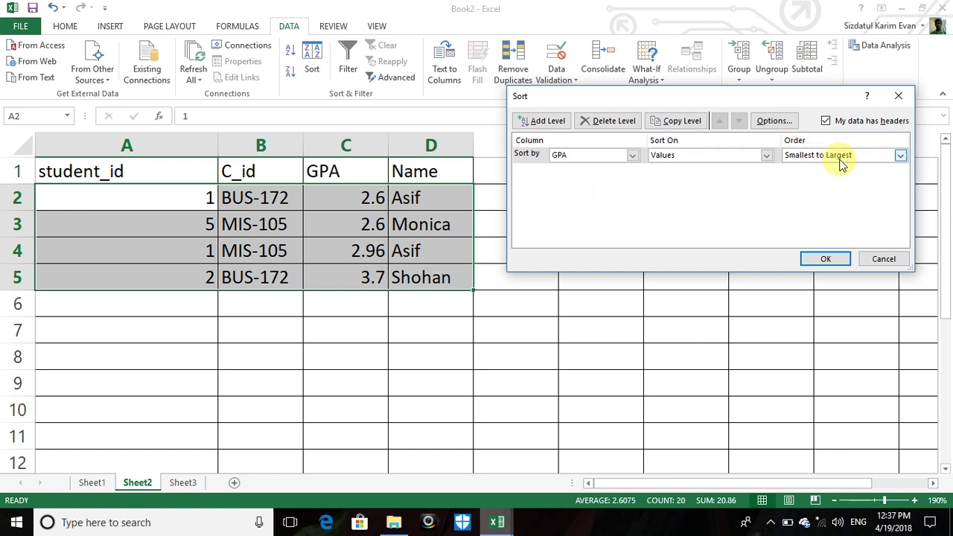
{"action": "left_click", "coordinate": [839, 156]}
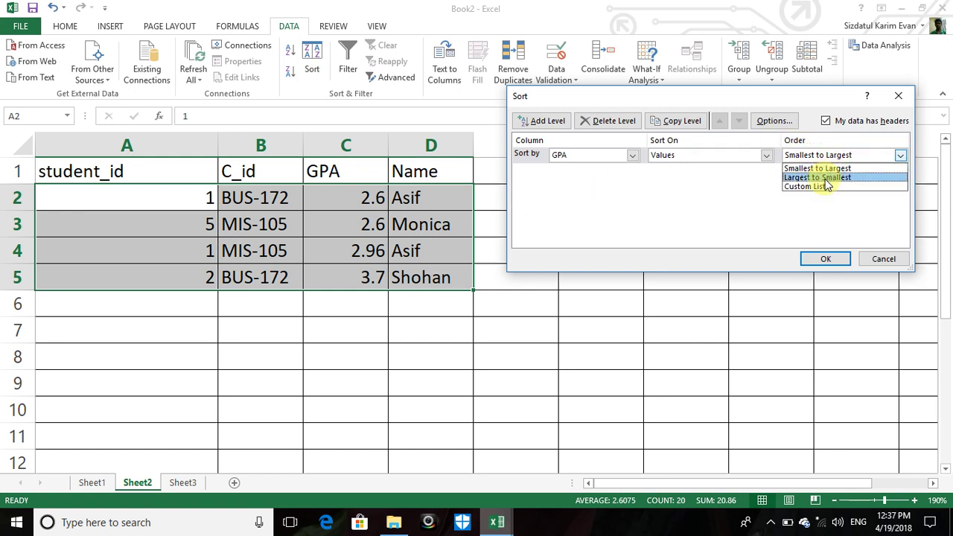
{"action": "left_click", "coordinate": [825, 178]}
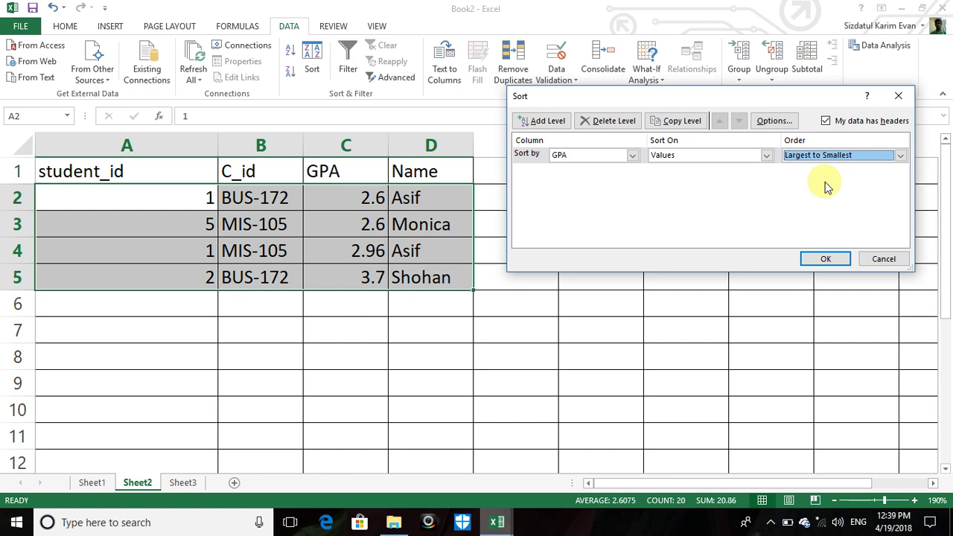
{"action": "left_click", "coordinate": [826, 260]}
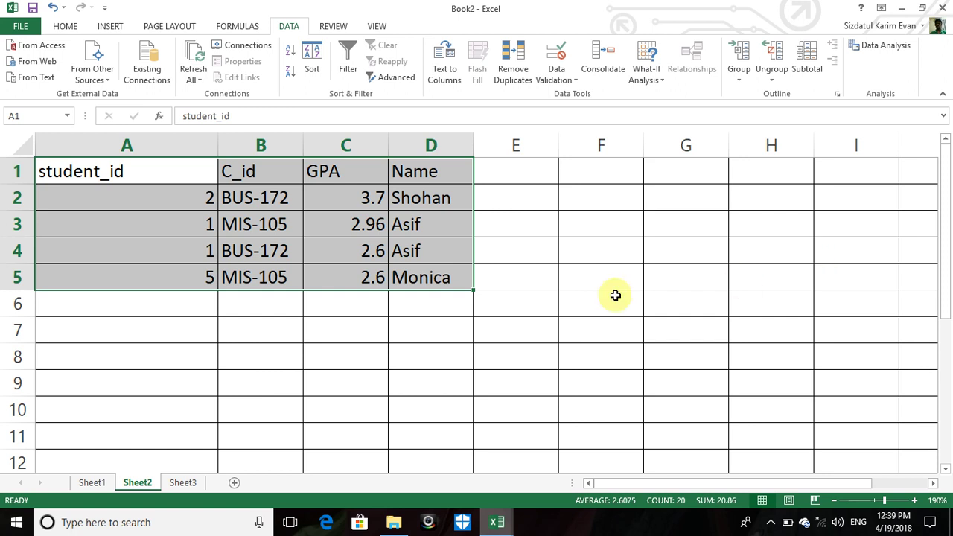
Add a student_id Largest to Smallest sort level after GPA and apply it.
{"action": "left_click", "coordinate": [313, 67]}
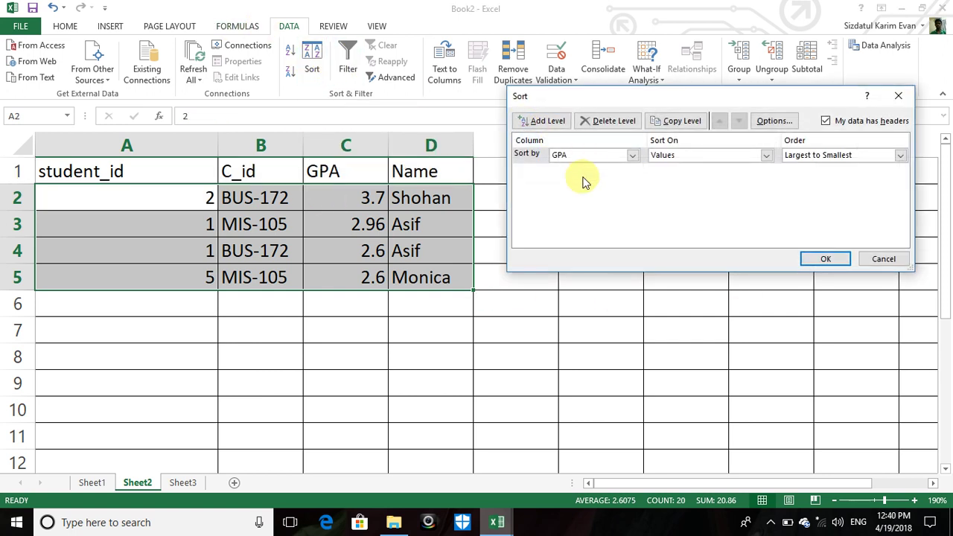
{"action": "left_click", "coordinate": [549, 124]}
{"action": "left_click", "coordinate": [631, 177]}
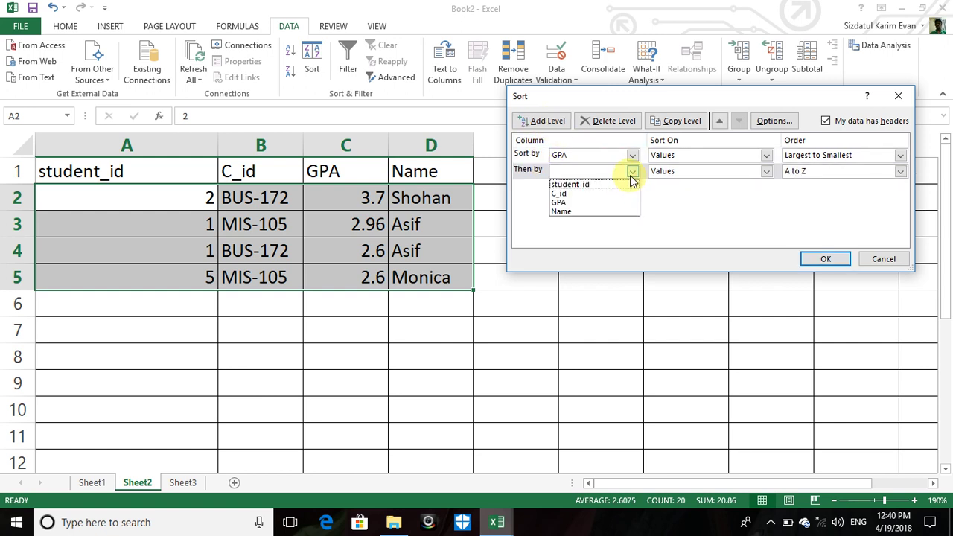
{"action": "left_click", "coordinate": [593, 186]}
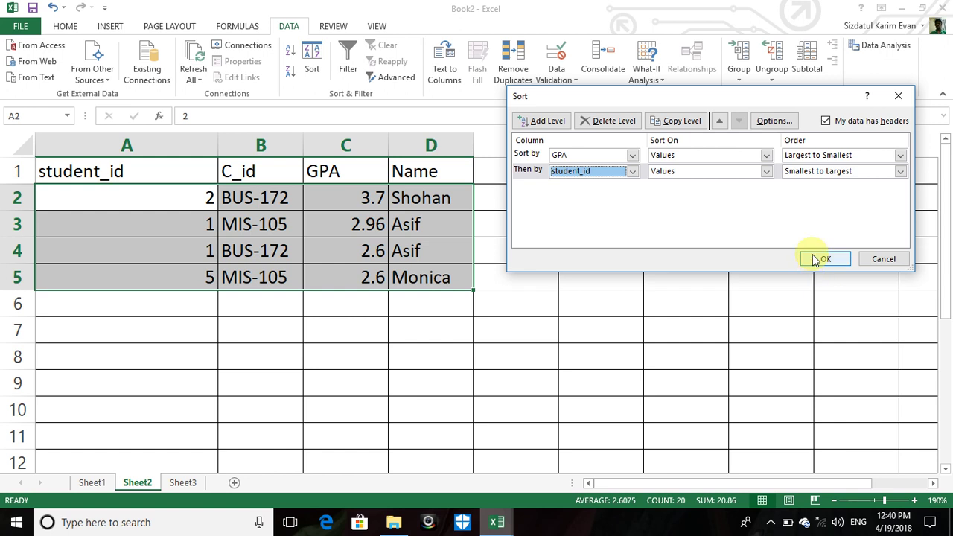
{"action": "left_click", "coordinate": [828, 172]}
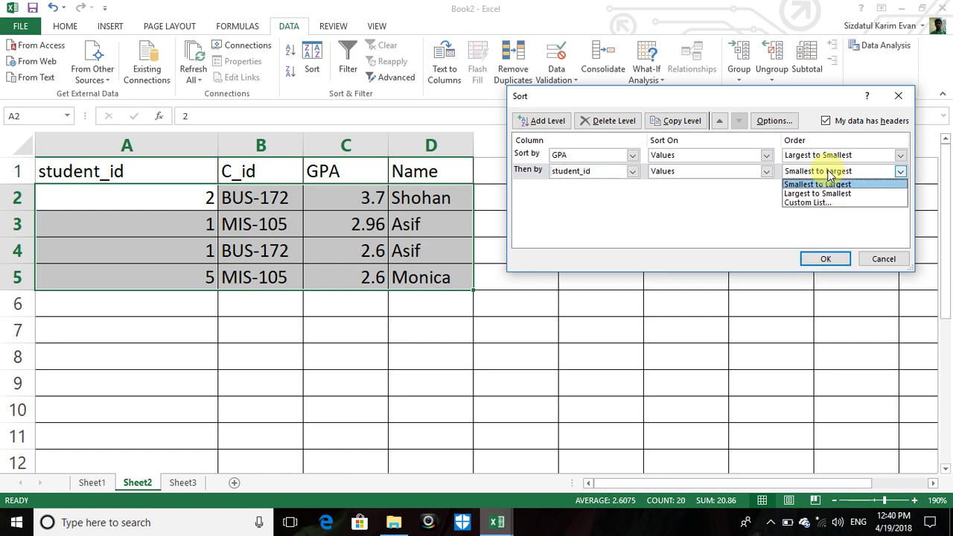
{"action": "left_click", "coordinate": [819, 193]}
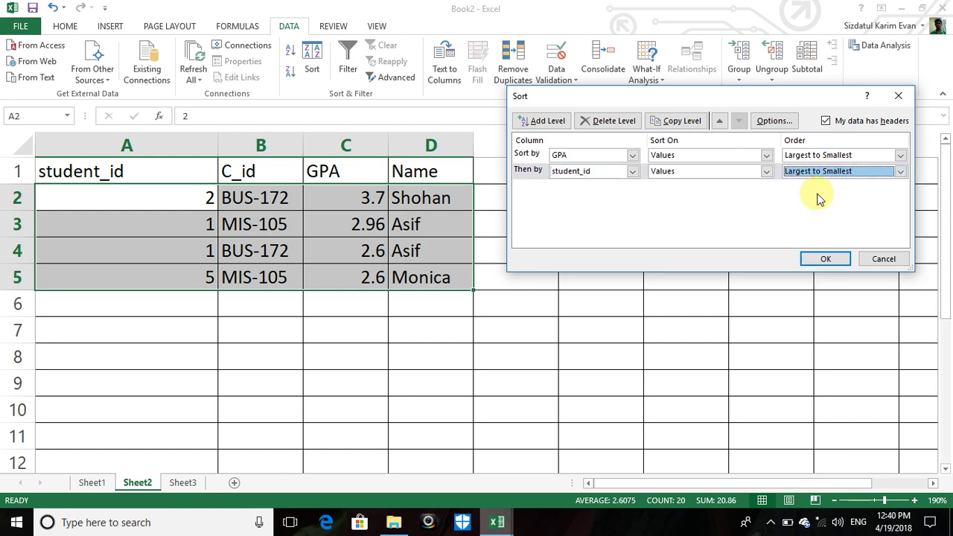
{"action": "left_click", "coordinate": [813, 258]}
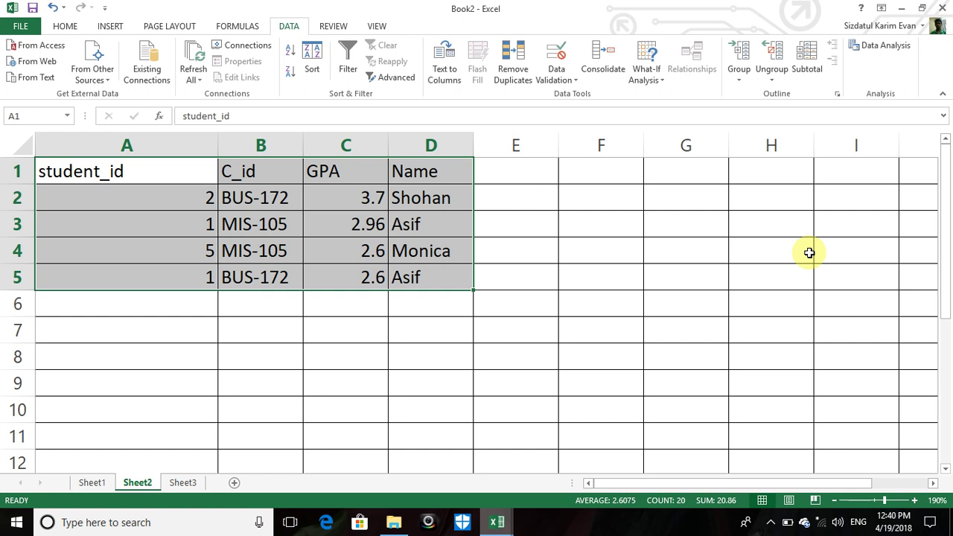
{"action": "mouse_move", "coordinate": [571, 281]}
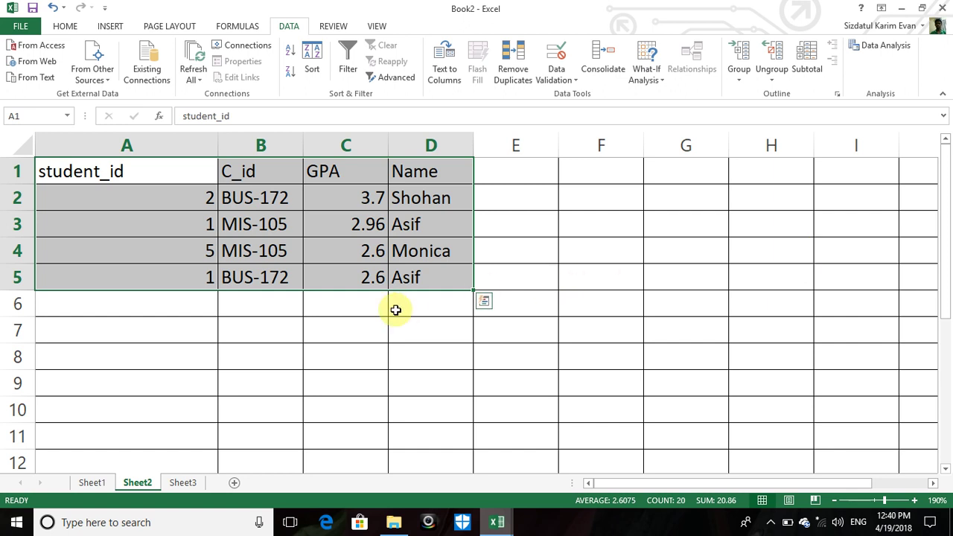
{"action": "left_click", "coordinate": [394, 307]}
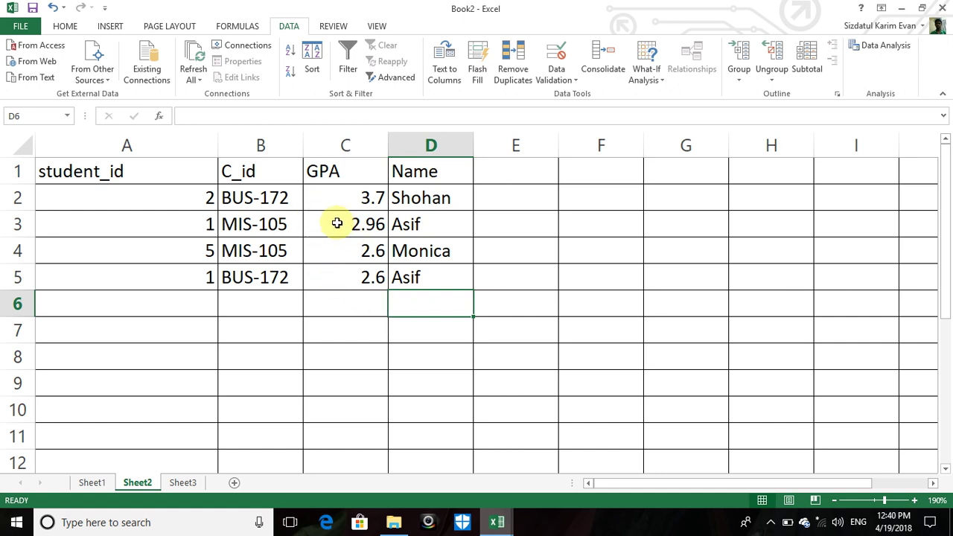
Turn on AutoFilter for the student table and open the C_id filter list.
{"action": "left_click", "coordinate": [336, 224]}
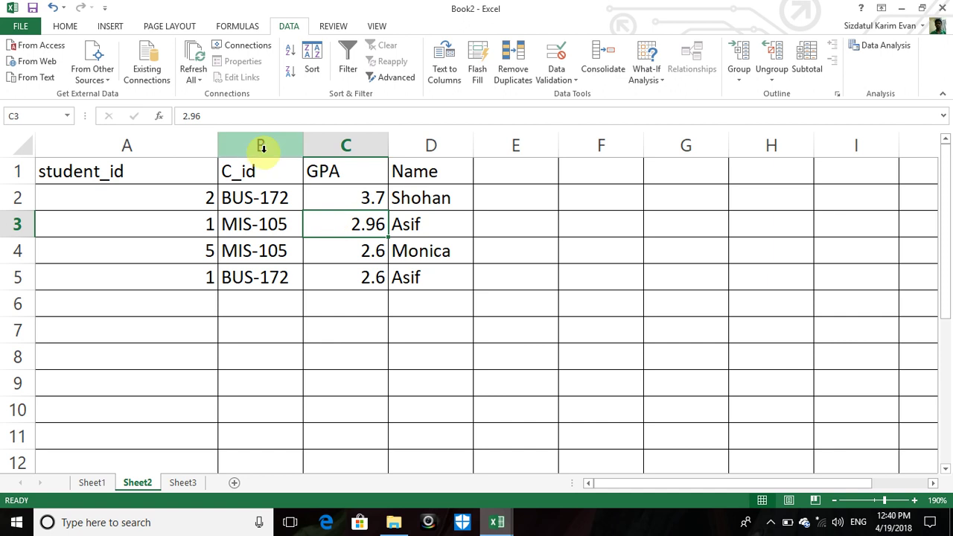
{"action": "left_click", "coordinate": [347, 75]}
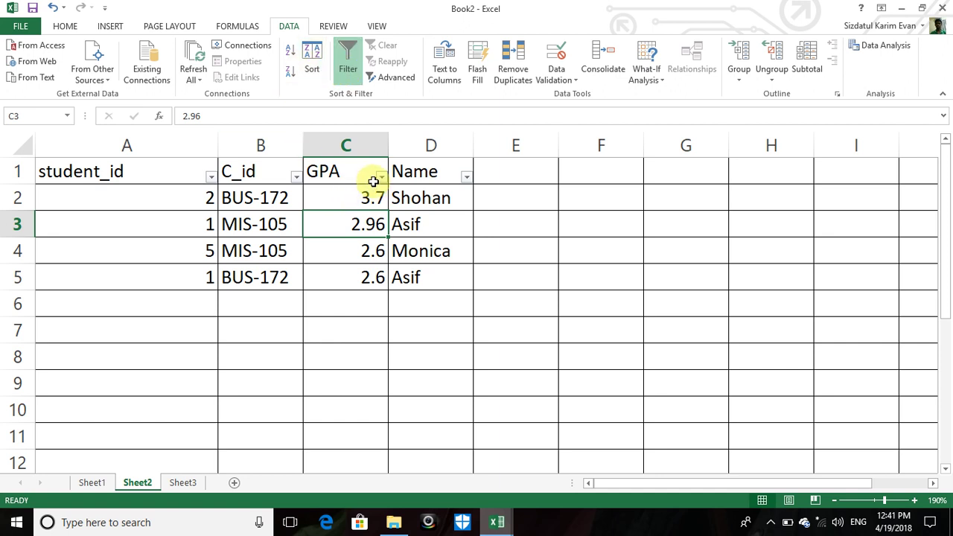
{"action": "left_click", "coordinate": [297, 179]}
{"action": "mouse_move", "coordinate": [279, 275]}
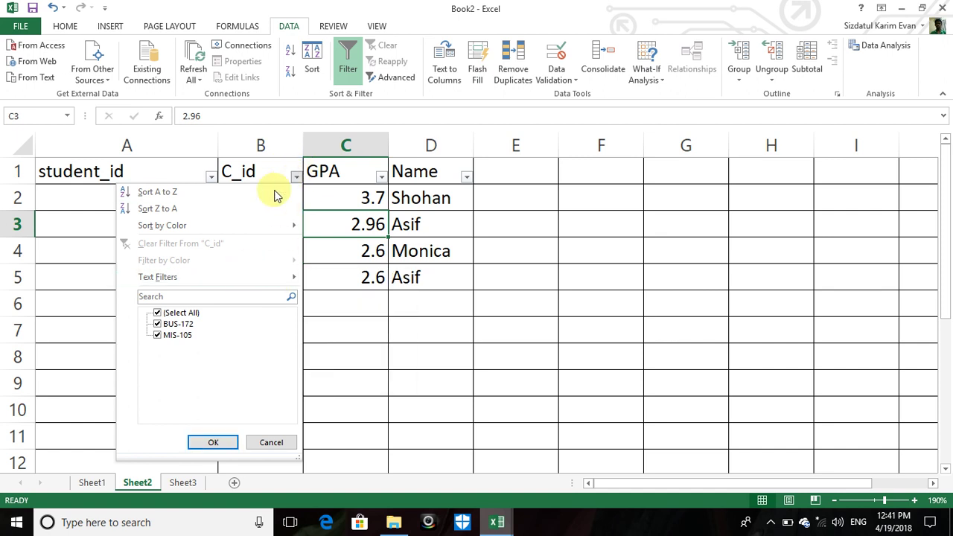
Filter C_id to hide MIS-105, leaving only the BUS-172 rows.
{"action": "left_click", "coordinate": [157, 336]}
{"action": "left_click", "coordinate": [208, 443]}
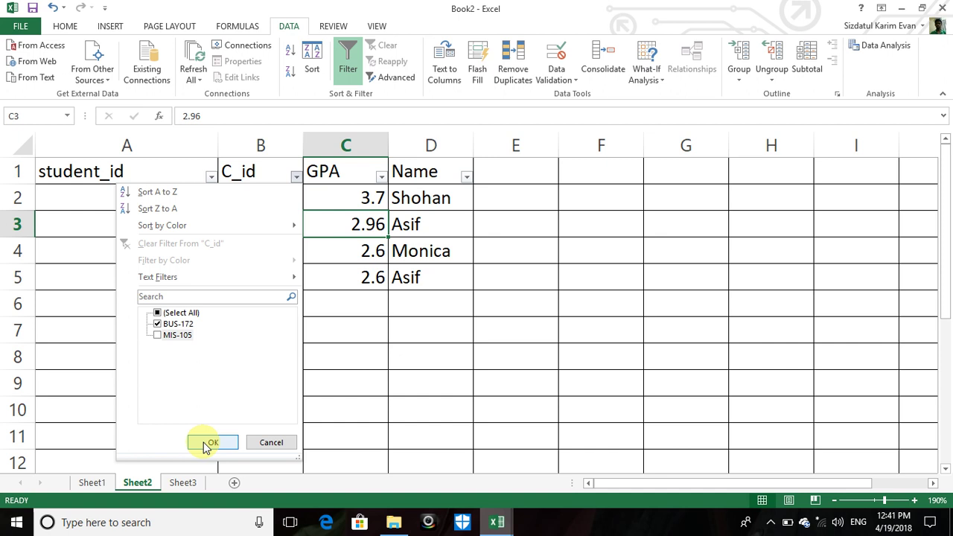
{"action": "left_click", "coordinate": [208, 443]}
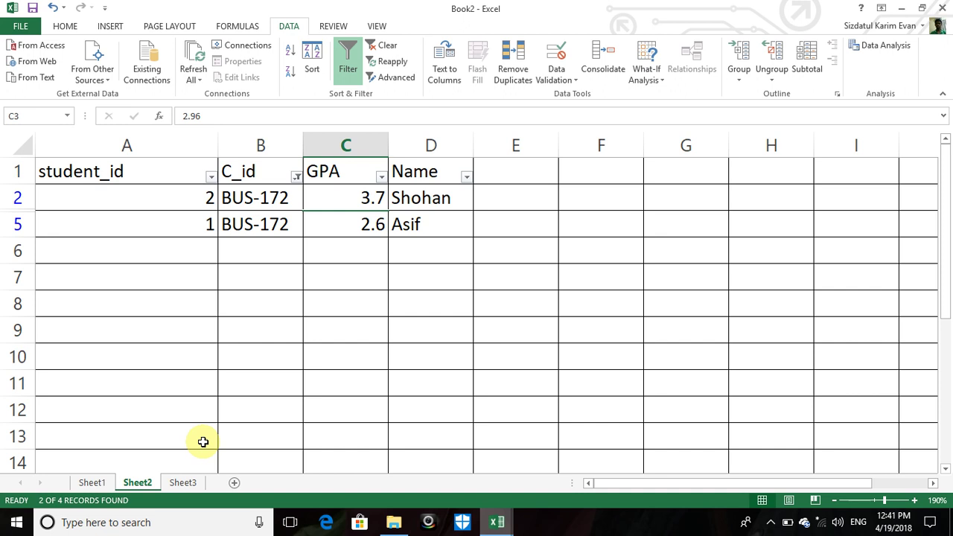
Change the C_id filter to show only the MIS-105 rows.
{"action": "left_click", "coordinate": [296, 177]}
{"action": "left_click", "coordinate": [155, 313]}
{"action": "left_click", "coordinate": [158, 324]}
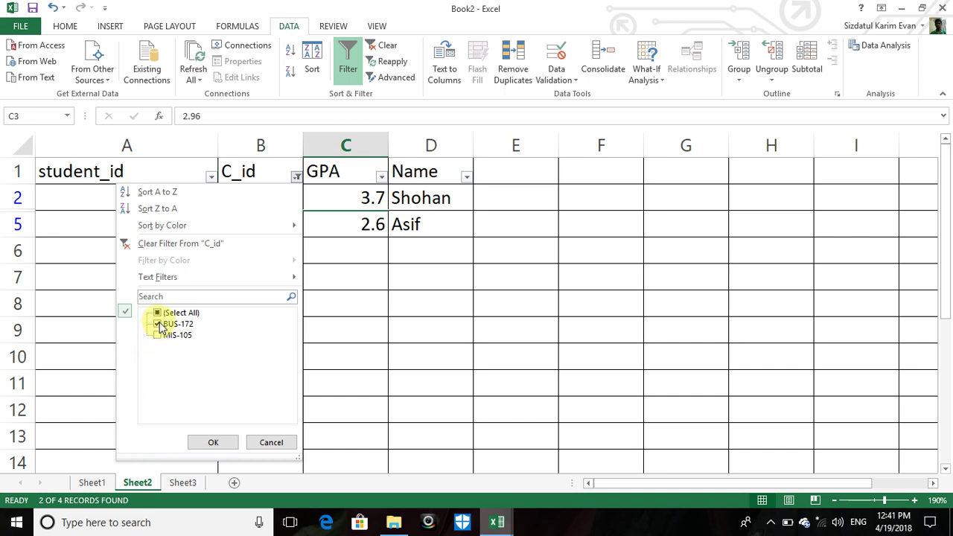
{"action": "left_click", "coordinate": [160, 325]}
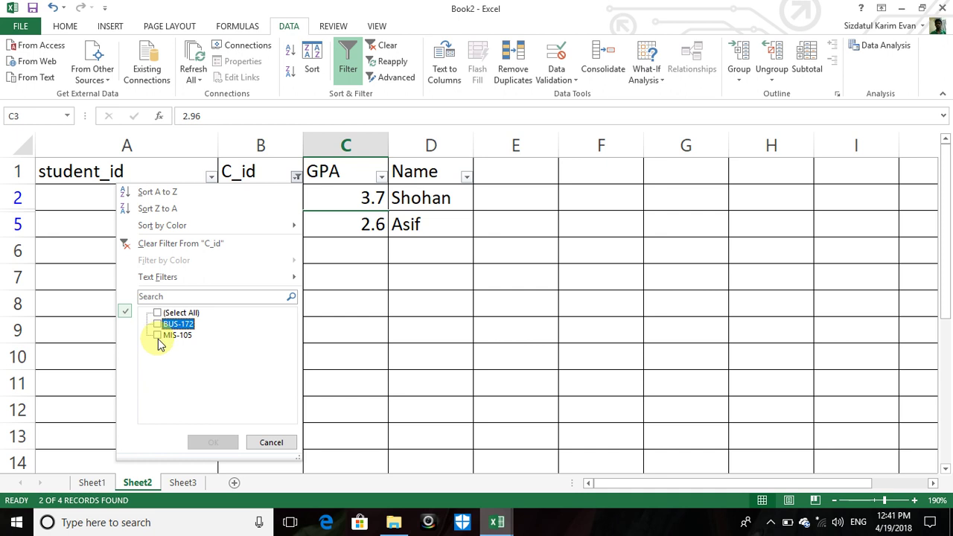
{"action": "left_click", "coordinate": [158, 335]}
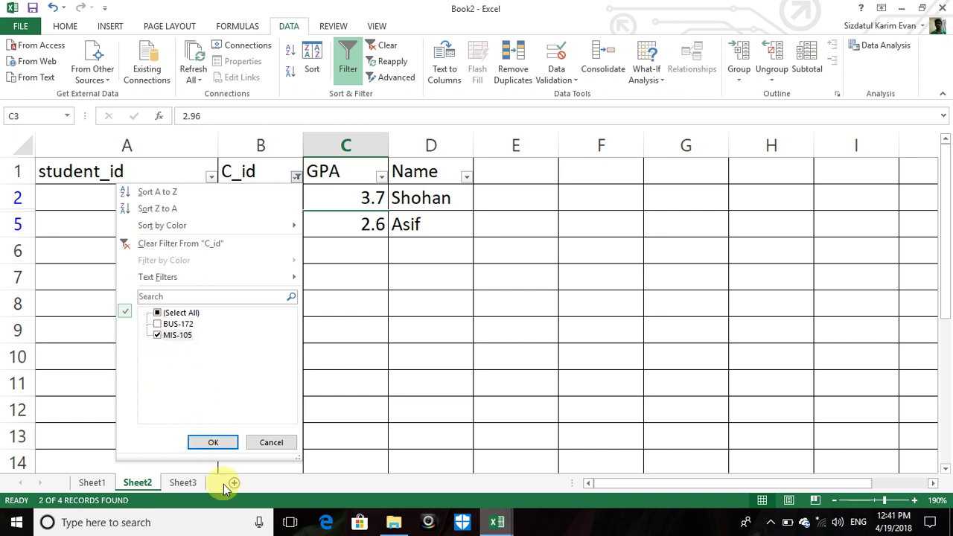
{"action": "left_click", "coordinate": [199, 442]}
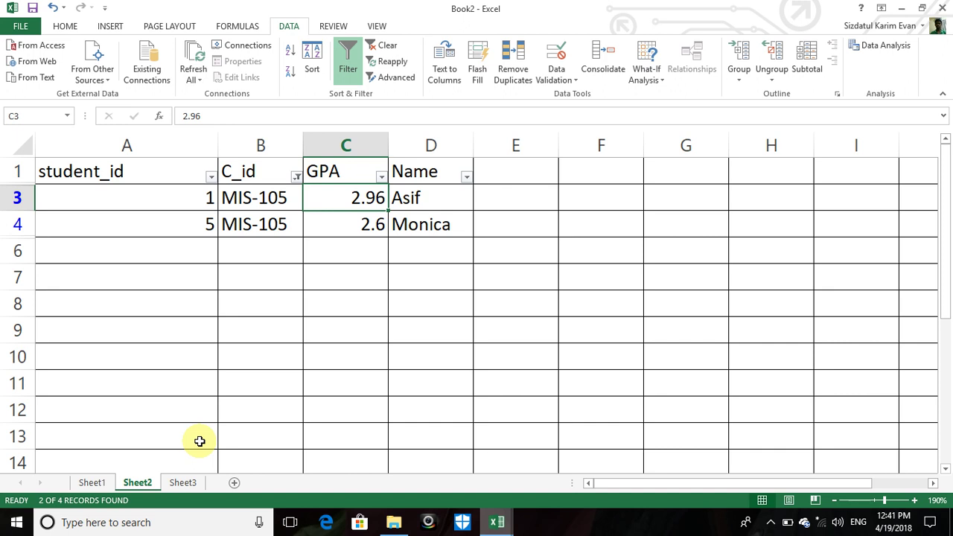
{"action": "left_click", "coordinate": [296, 176]}
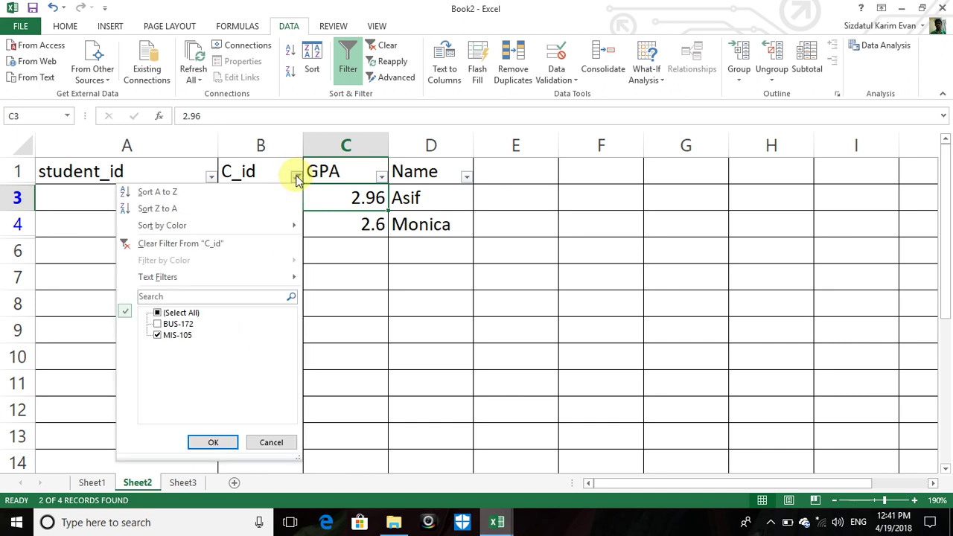
Check (Select All) in the C_id filter so all four student rows reappear.
{"action": "left_click", "coordinate": [158, 314]}
{"action": "left_click", "coordinate": [212, 445]}
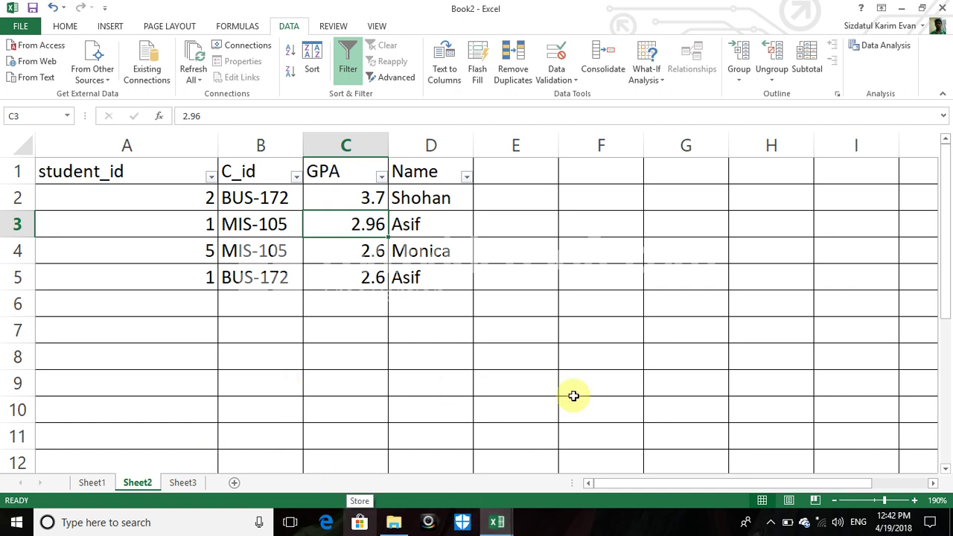
{"action": "left_click", "coordinate": [772, 524]}
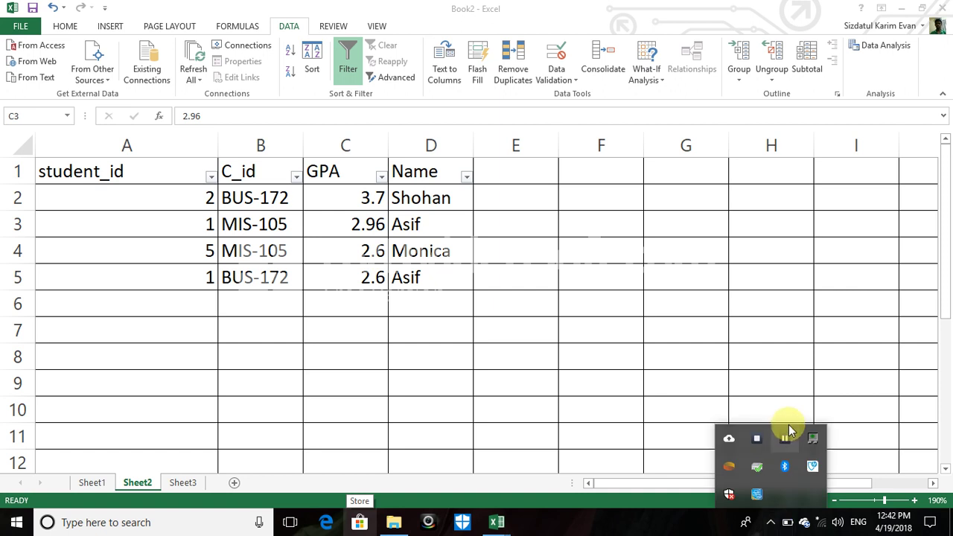